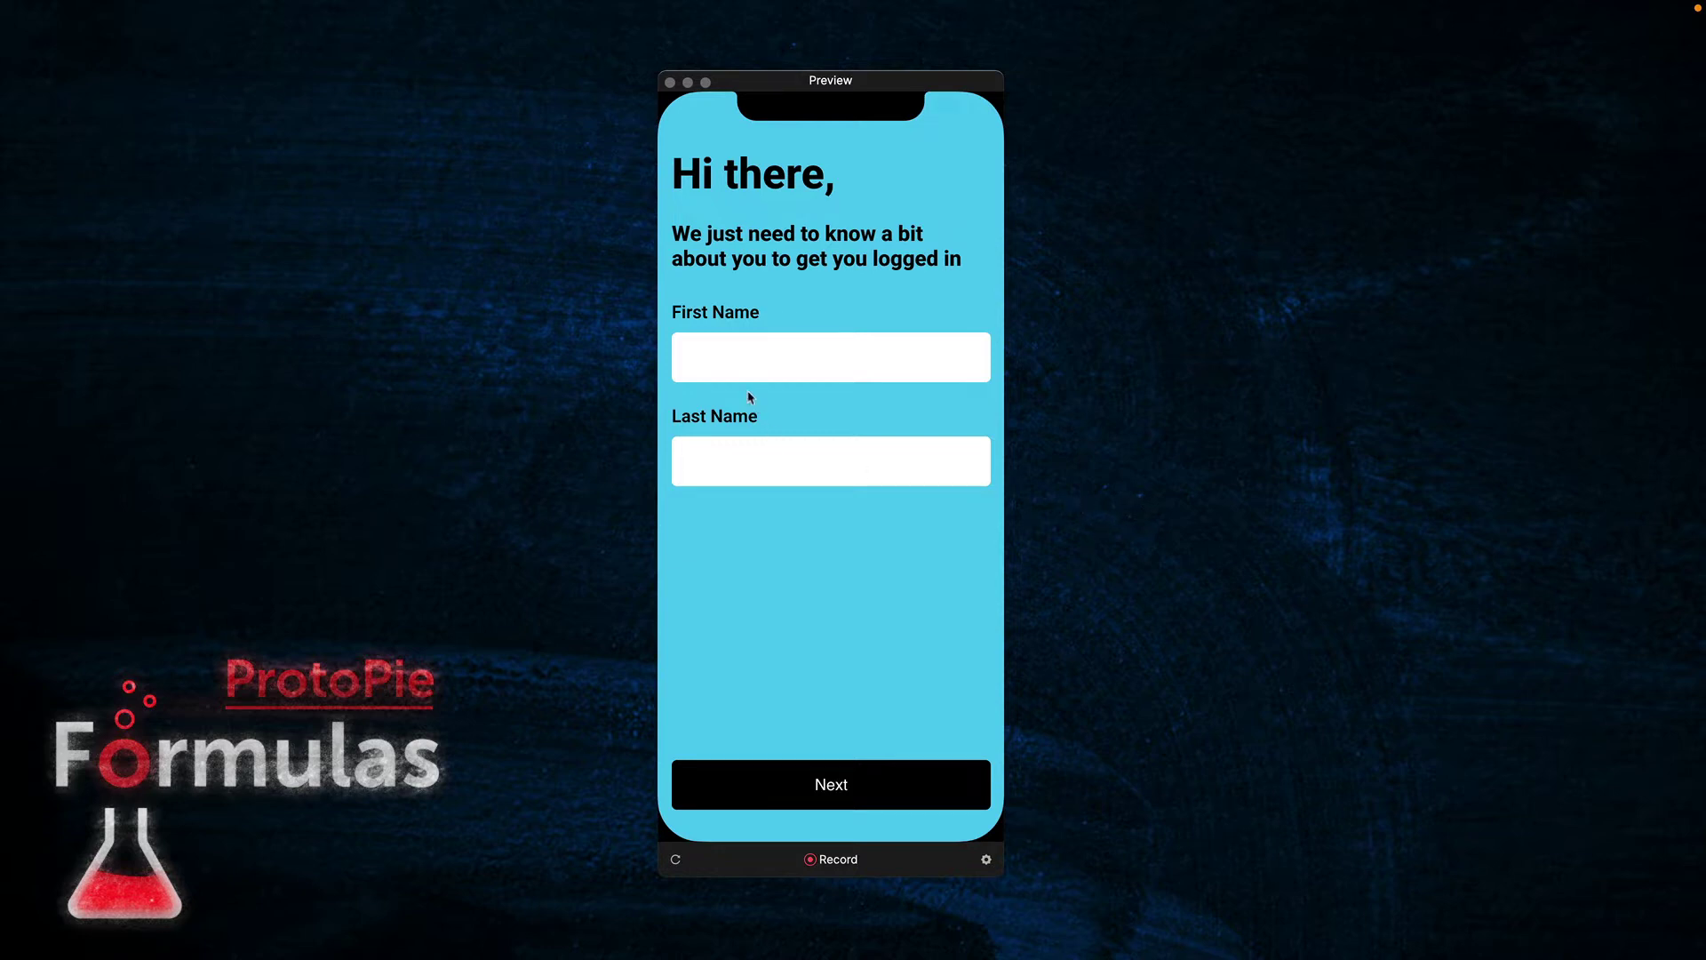
# Enter a first name in the previewed sign-up form and proceed to the next screen
pyautogui.click(719, 362)
pyautogui.click(718, 362)
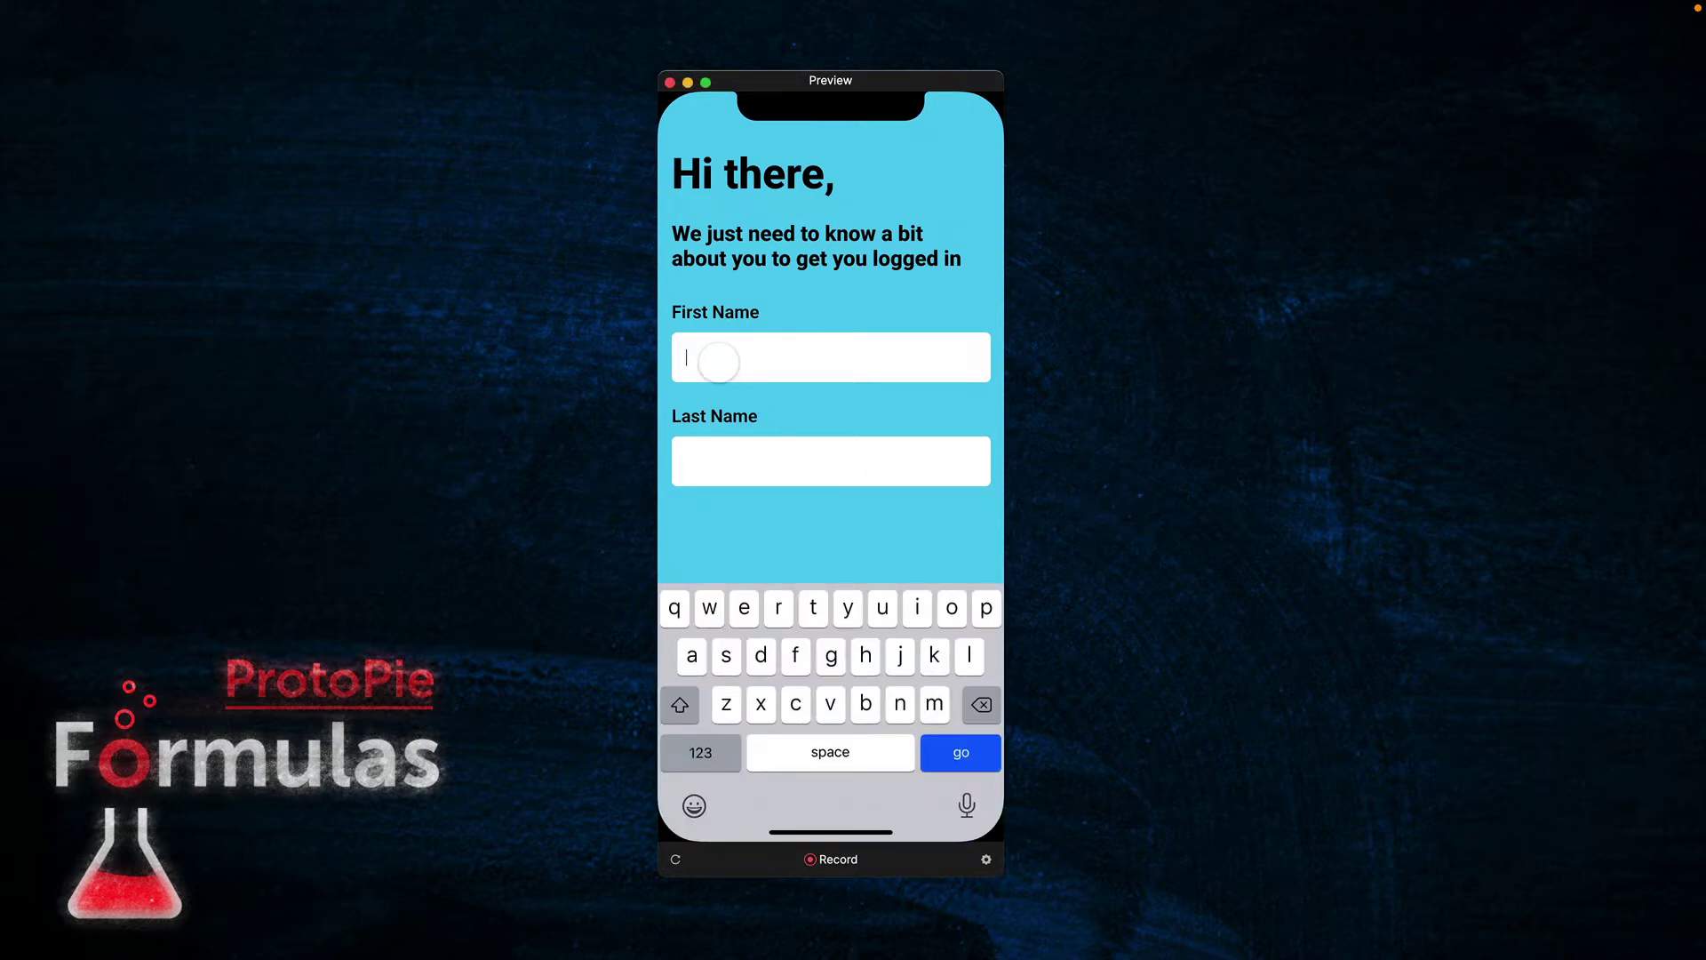
pyautogui.write('Darren')
pyautogui.click(812, 528)
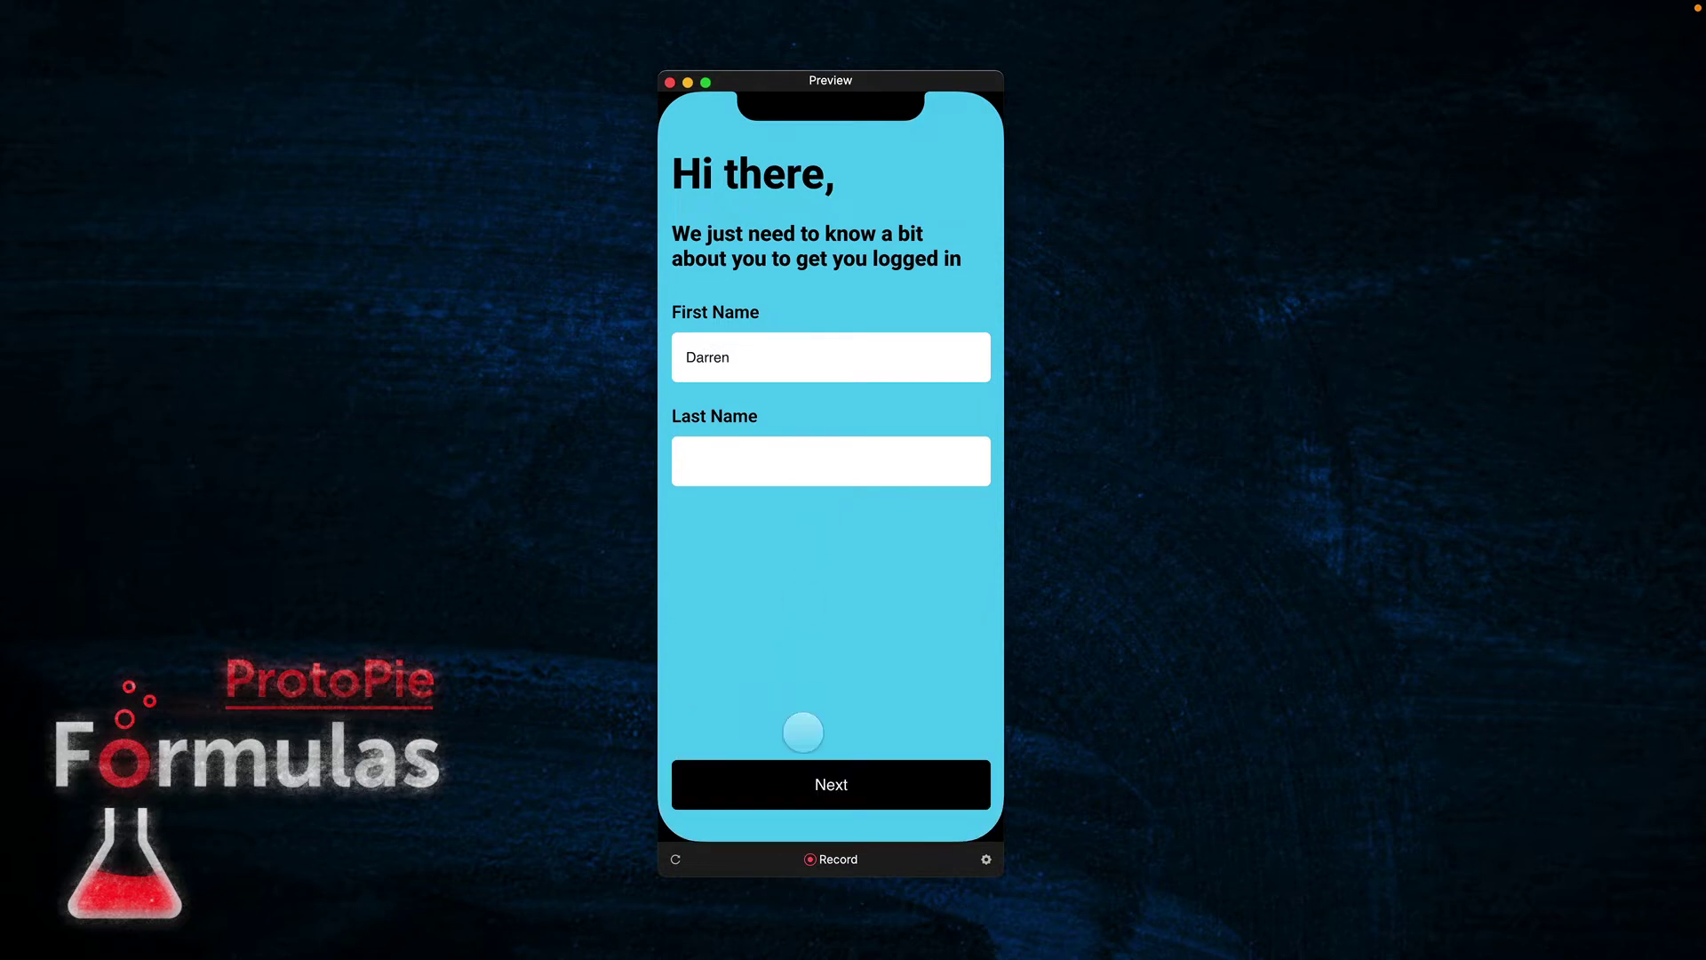
pyautogui.click(818, 786)
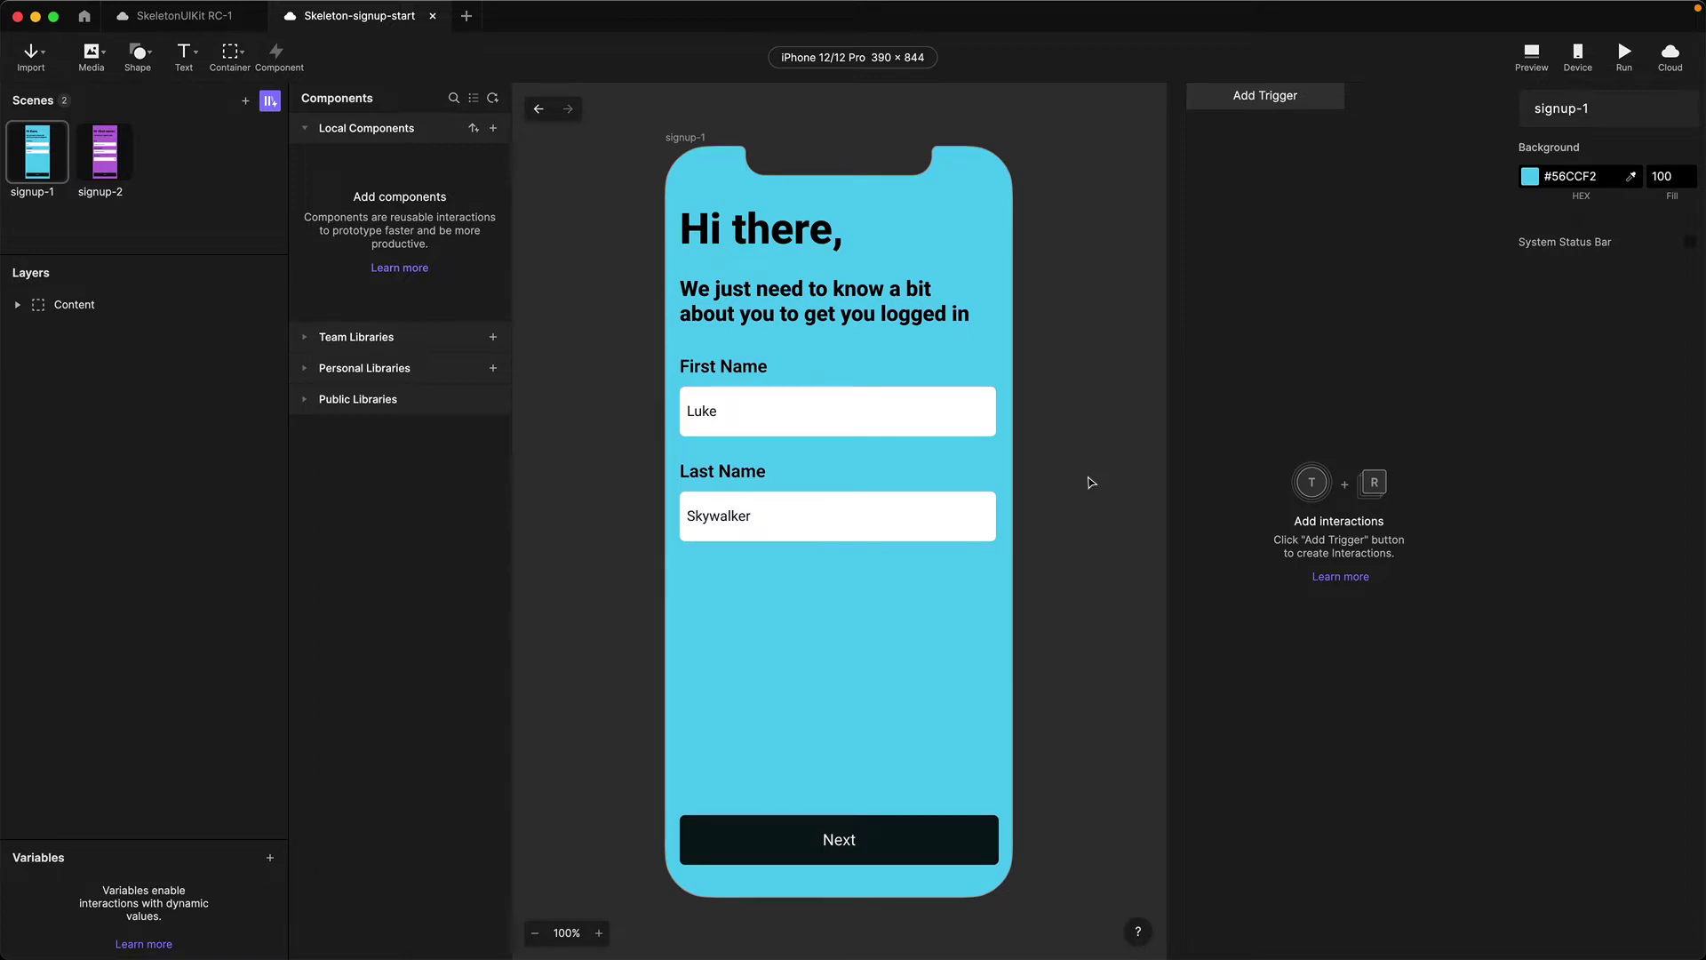
# View the signup-2 scene and return to the signup-1 scene
pyautogui.click(35, 160)
pyautogui.click(103, 170)
pyautogui.click(44, 180)
# Copy the Button component from the SkeletonUIKit RC-1 file into the local components of Skeleton-signup-start
pyautogui.click(190, 24)
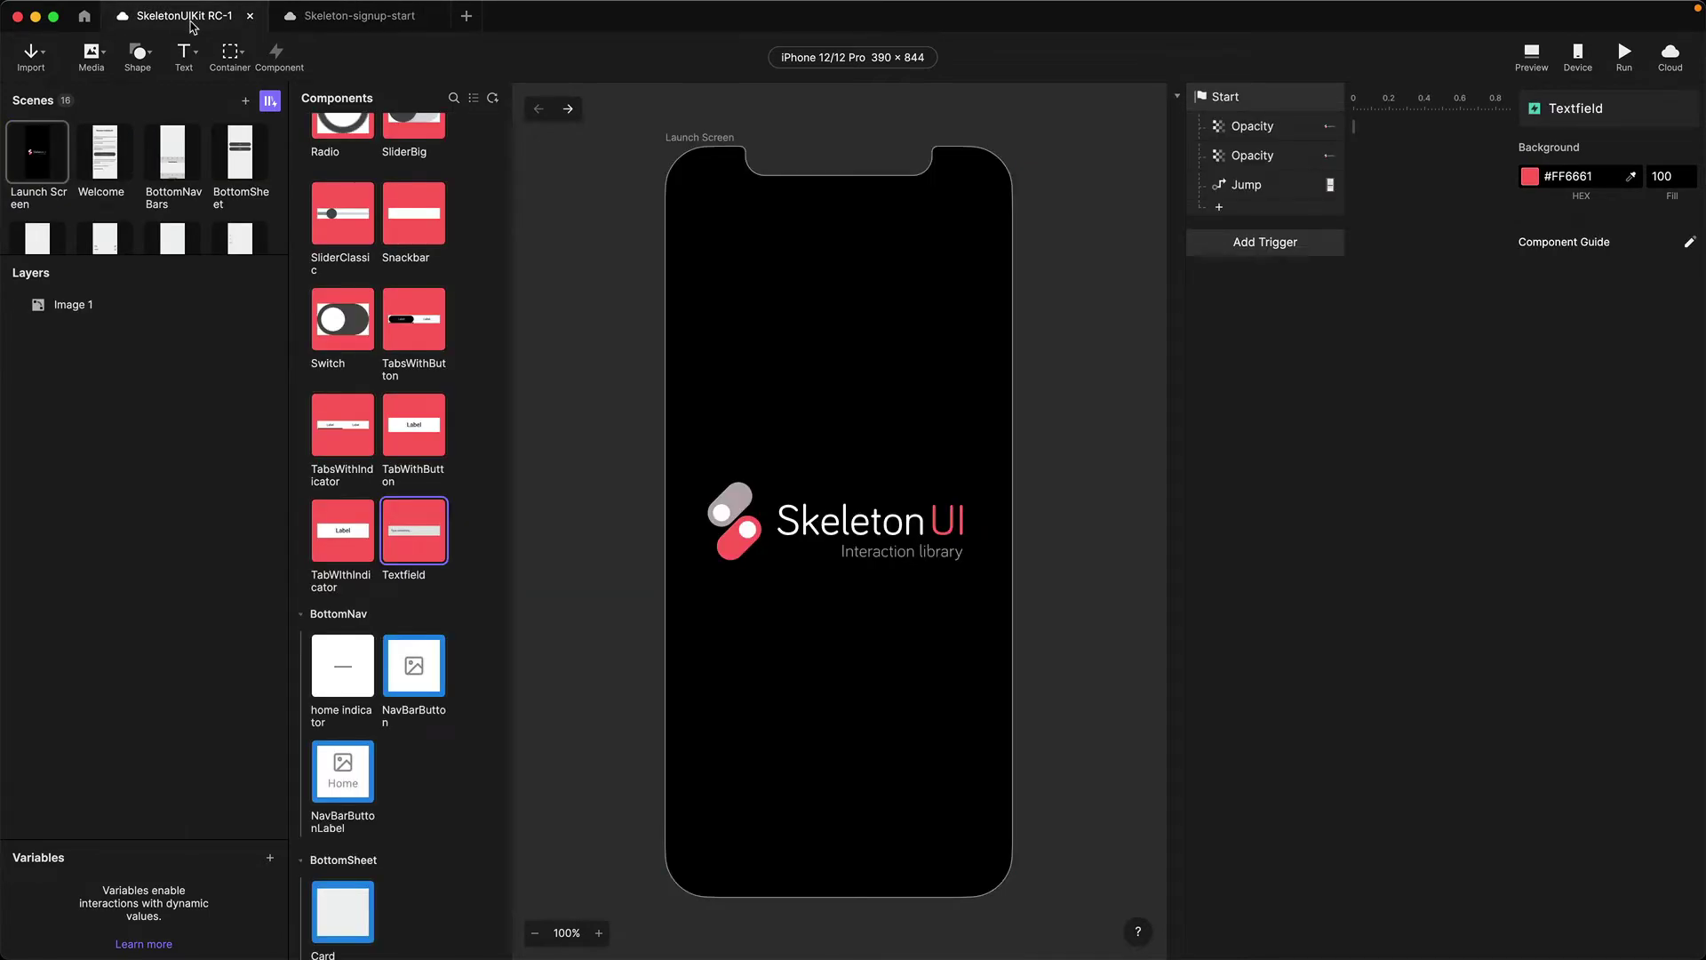
pyautogui.scroll(5, 368, 609)
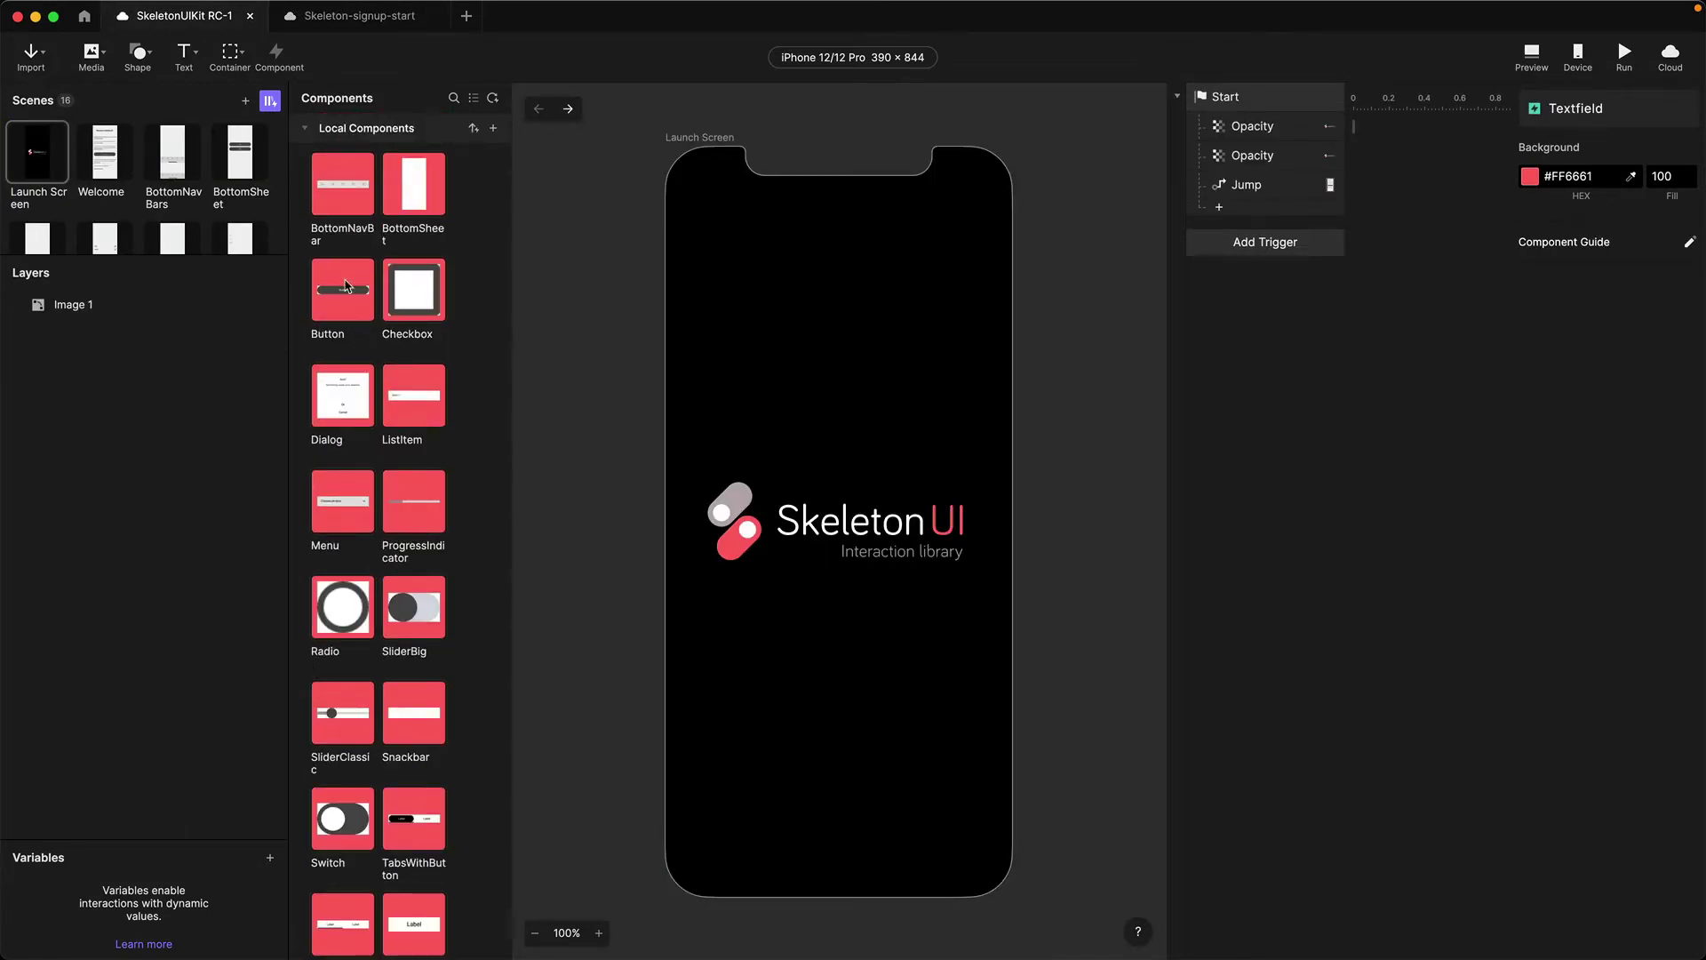
pyautogui.click(340, 292)
pyautogui.click(326, 19)
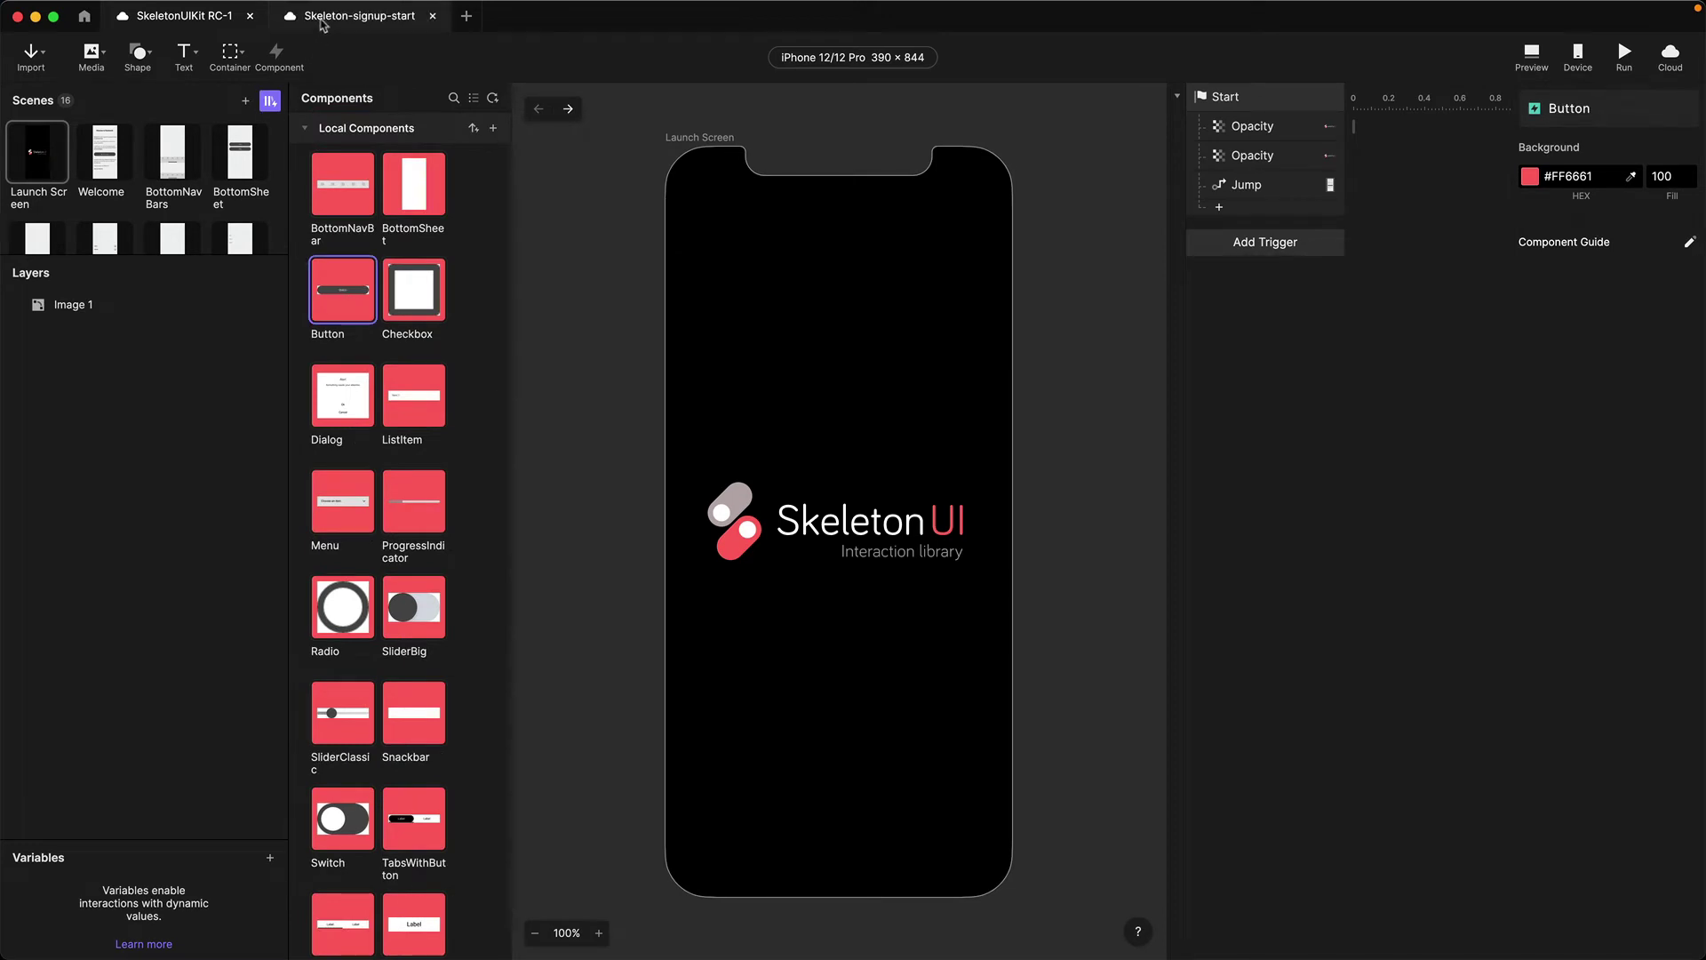
pyautogui.hotkey('ctrl', 'v')
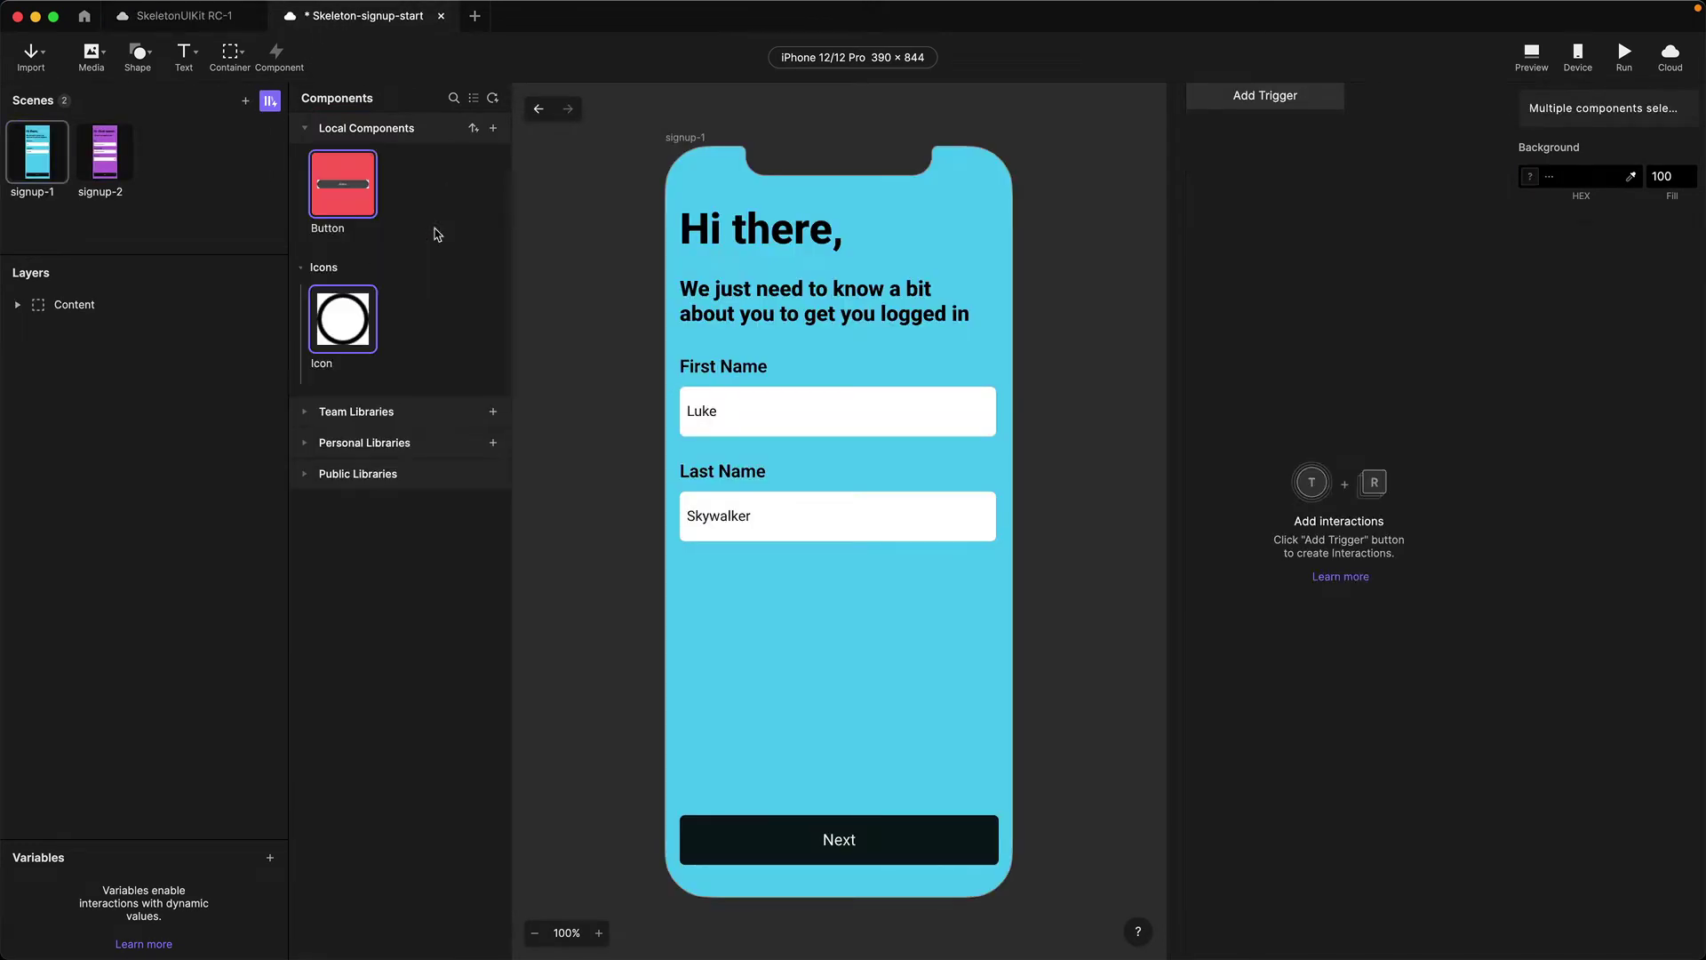
# Copy the Textfield component from SkeletonUIKit RC-1 into Skeleton-signup-start and return to the signup-1 scene
pyautogui.click(176, 19)
pyautogui.scroll(-10, 406, 780)
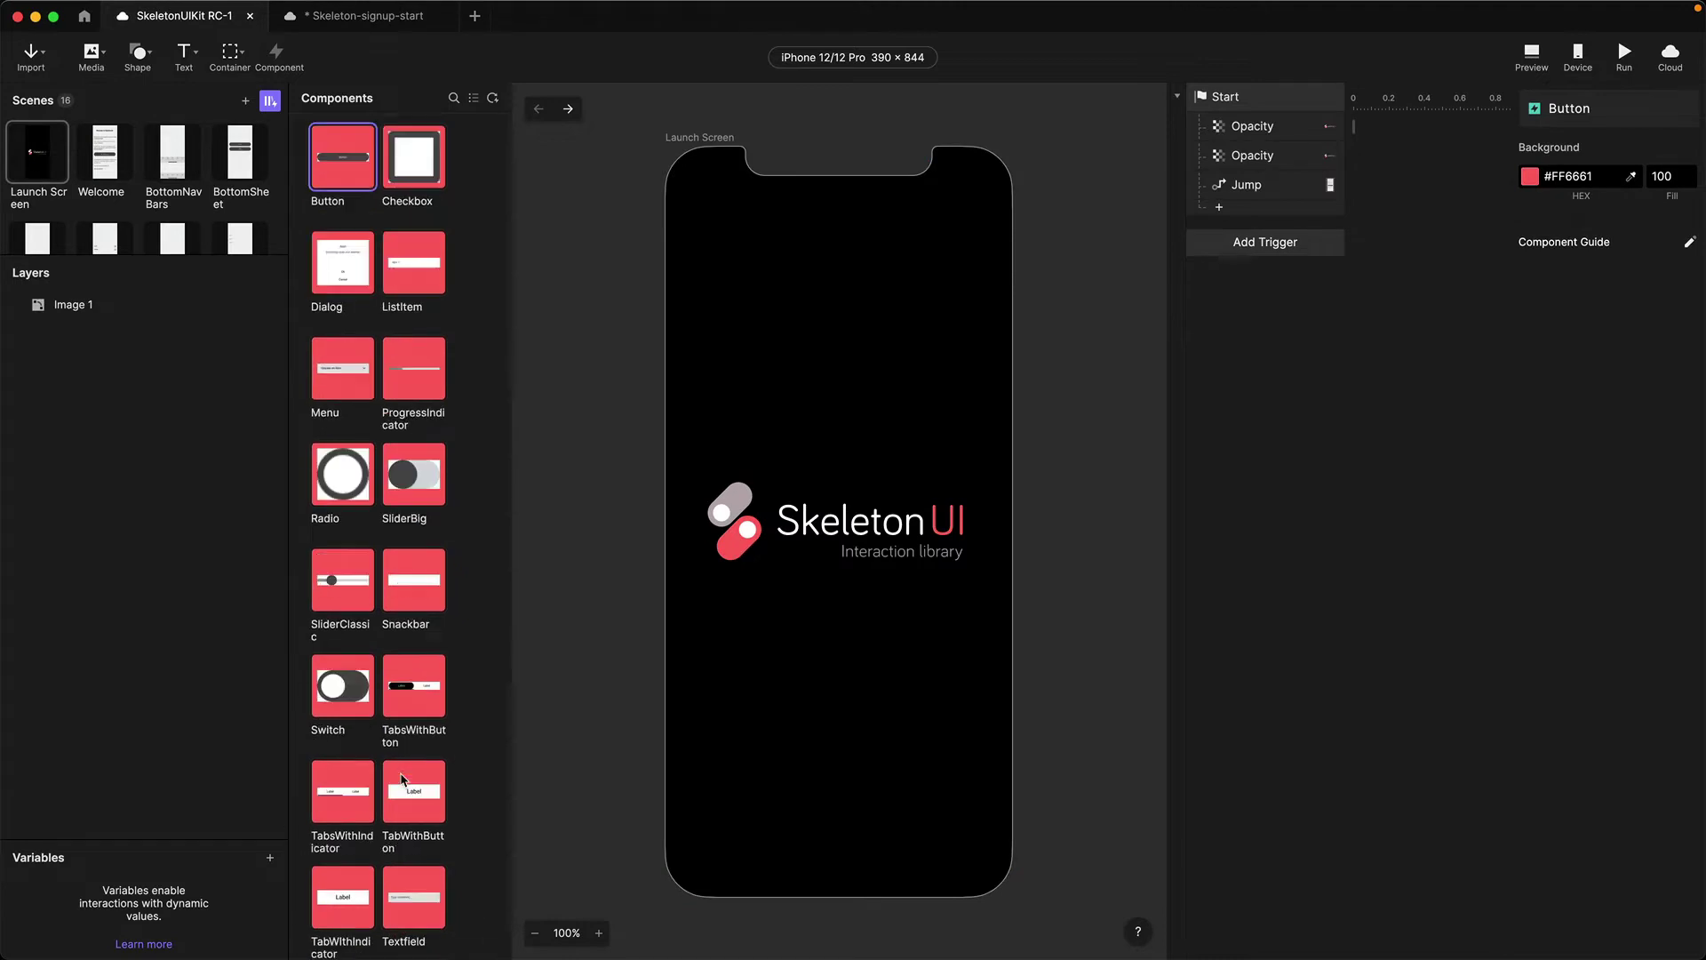
pyautogui.click(420, 522)
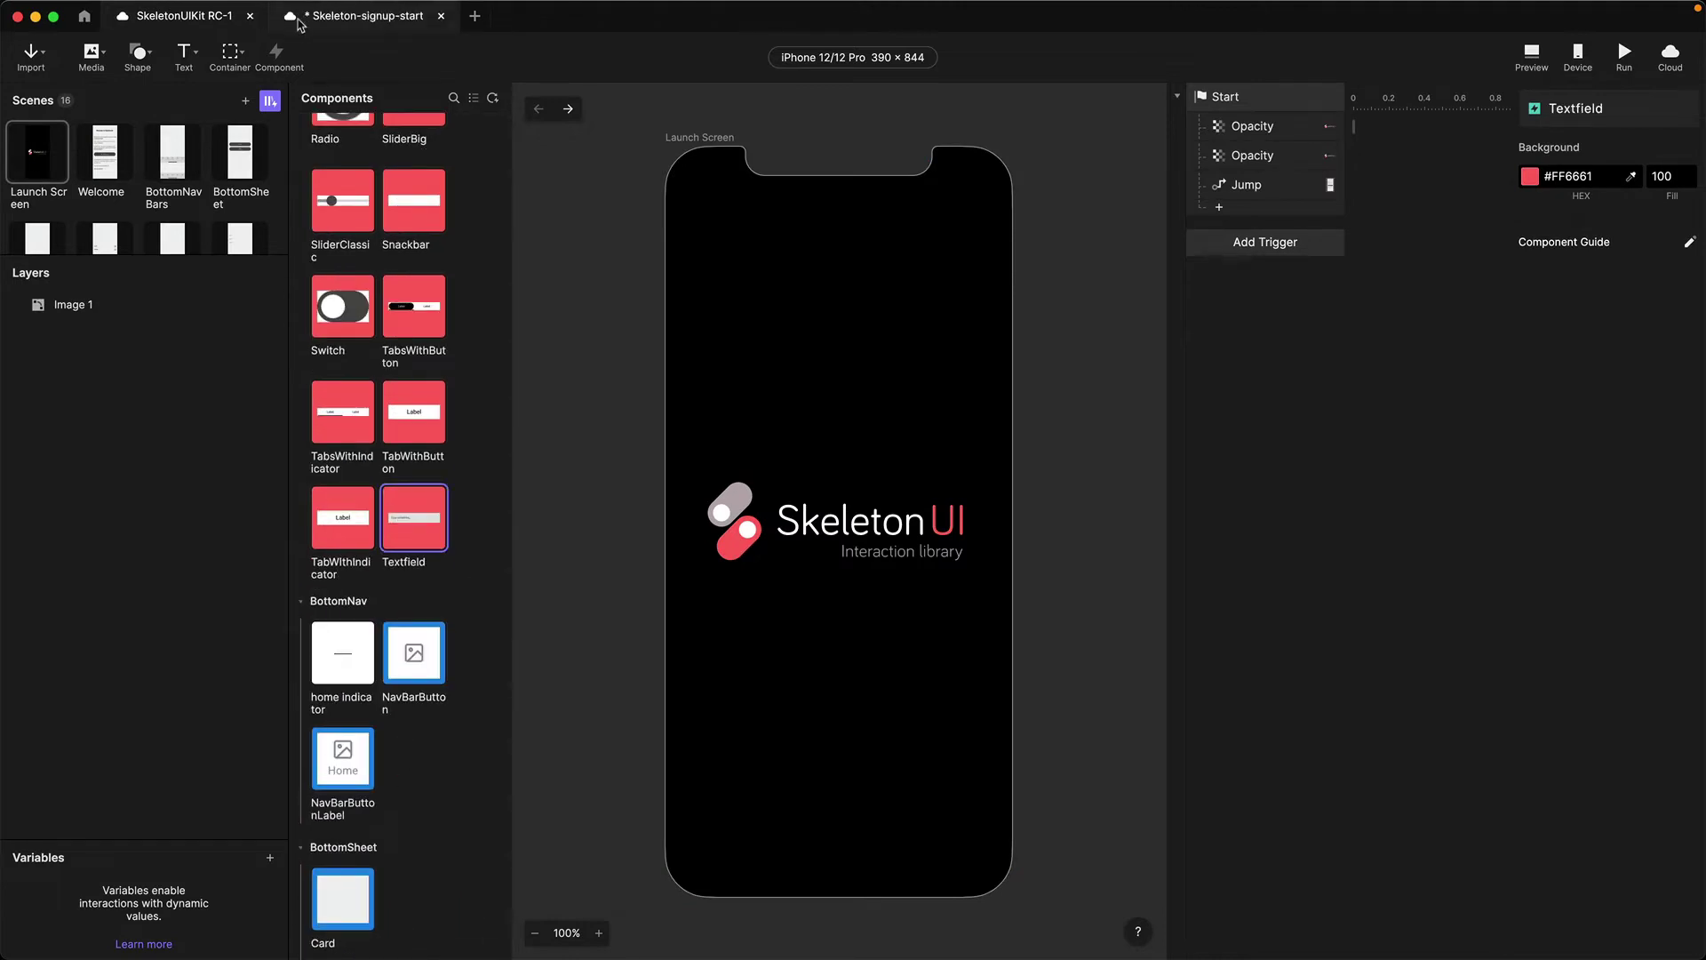
pyautogui.click(340, 20)
pyautogui.hotkey('ctrl', 'v')
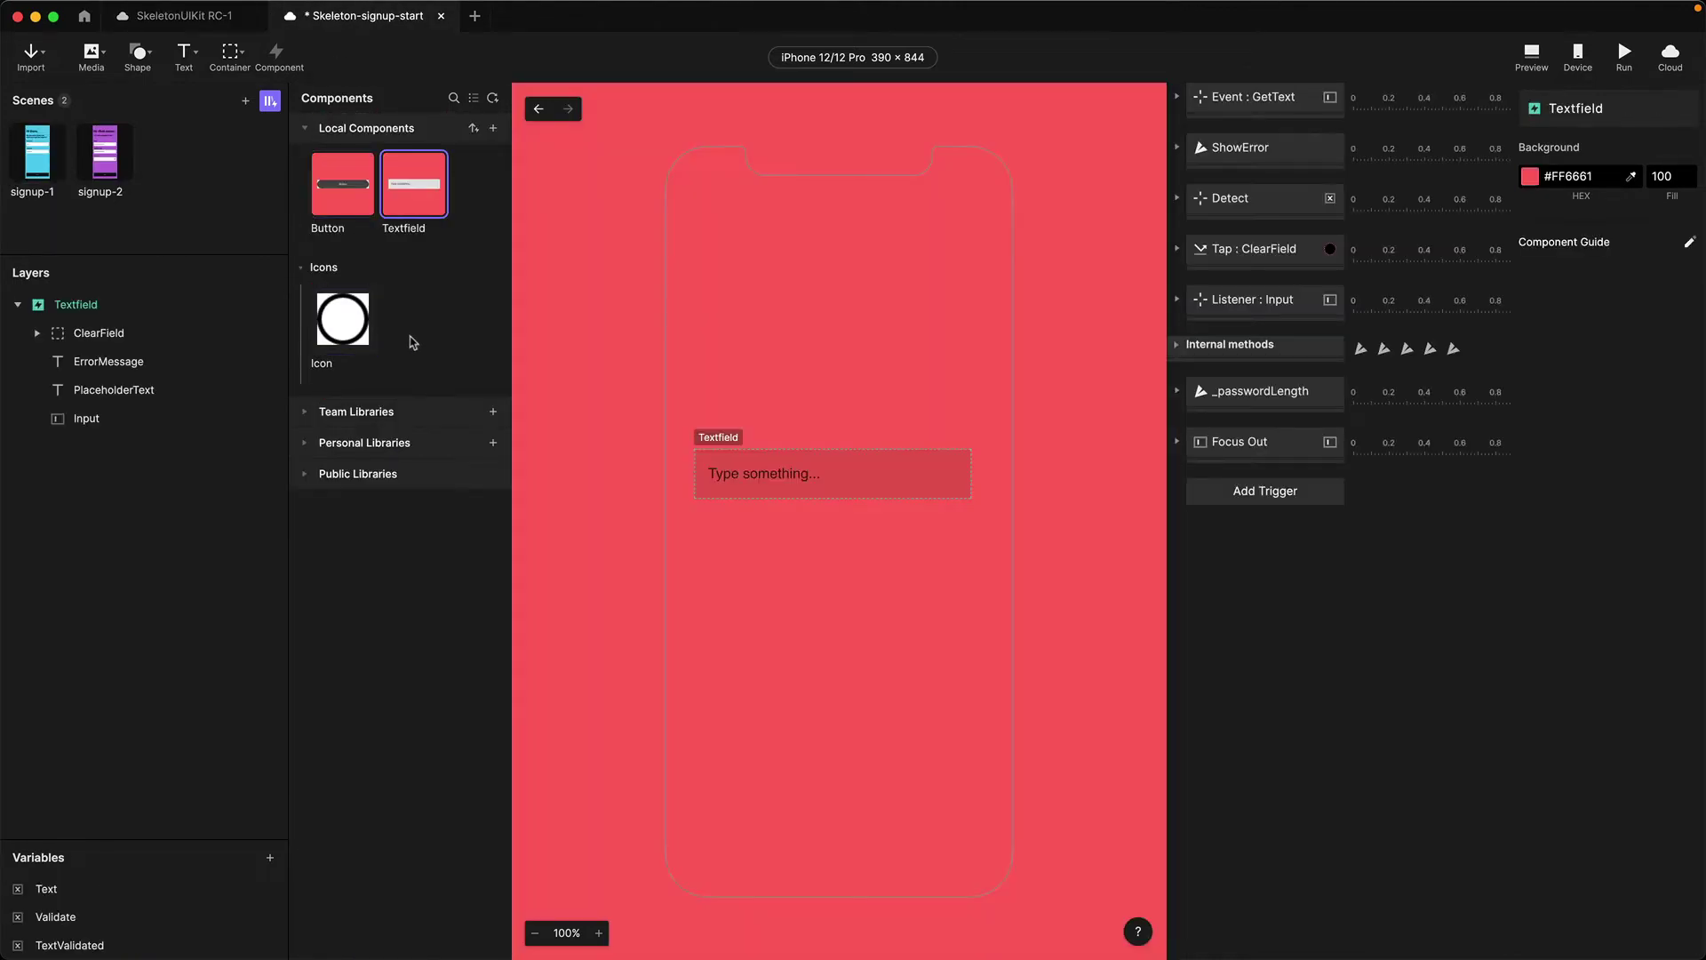
pyautogui.click(538, 111)
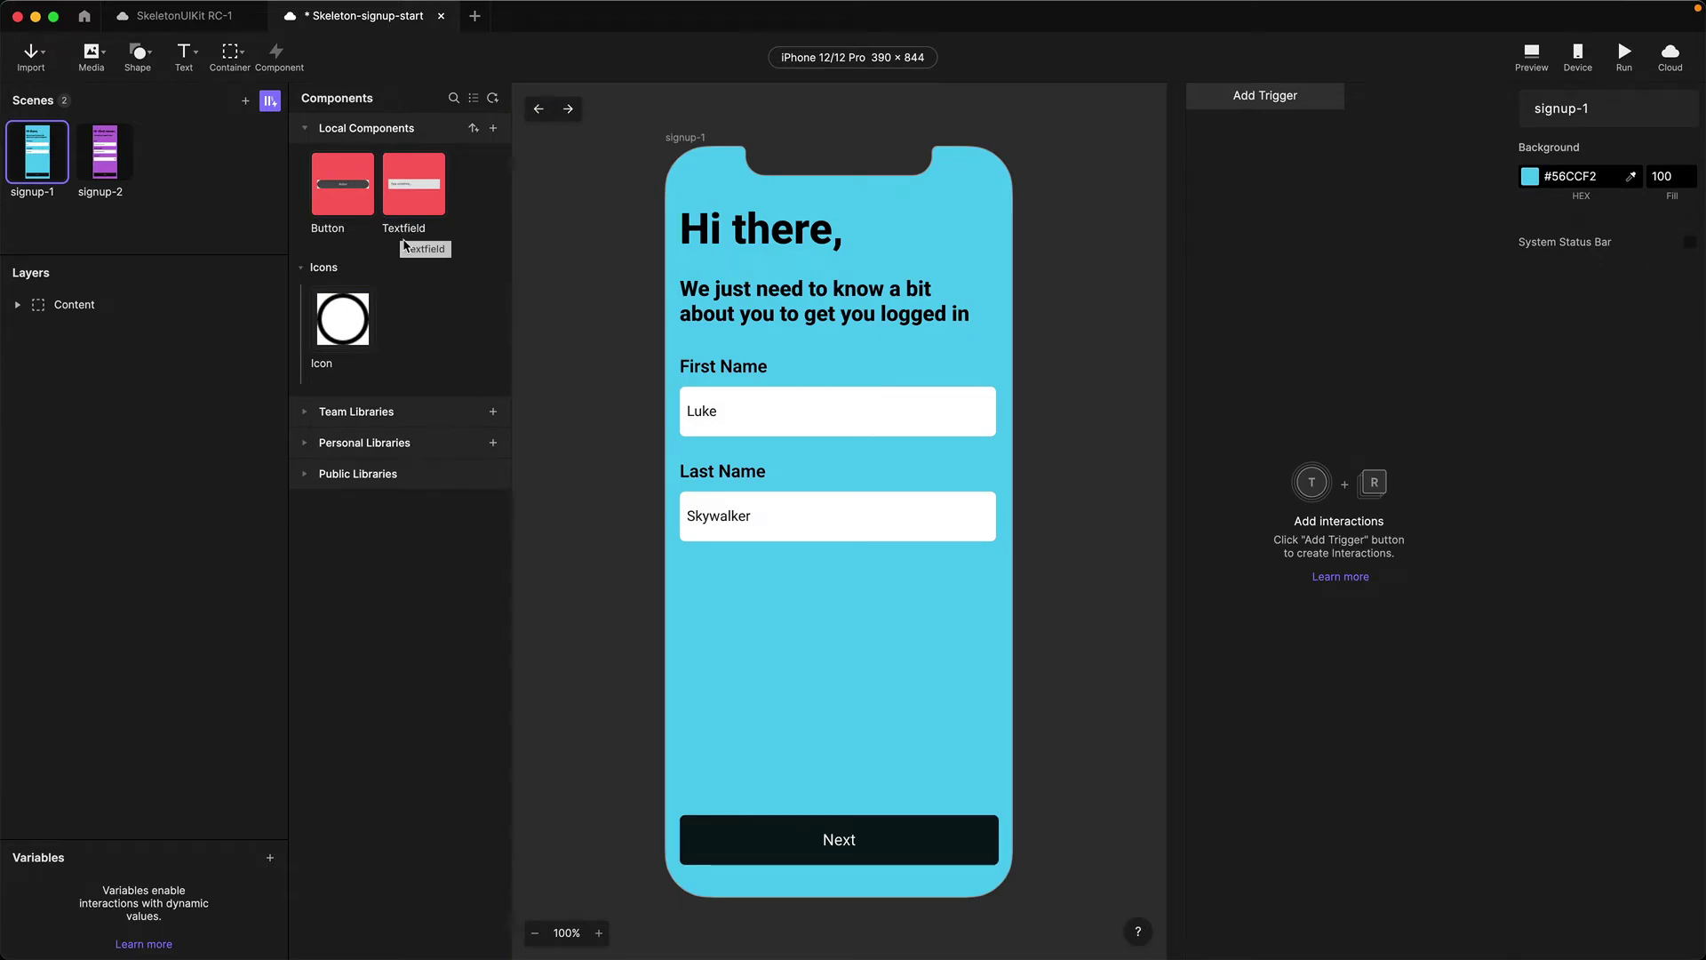
pyautogui.click(305, 137)
# Convert the textfield-first-name container into a component and swap its instance to the Textfield component
pyautogui.click(895, 461)
pyautogui.click(861, 433)
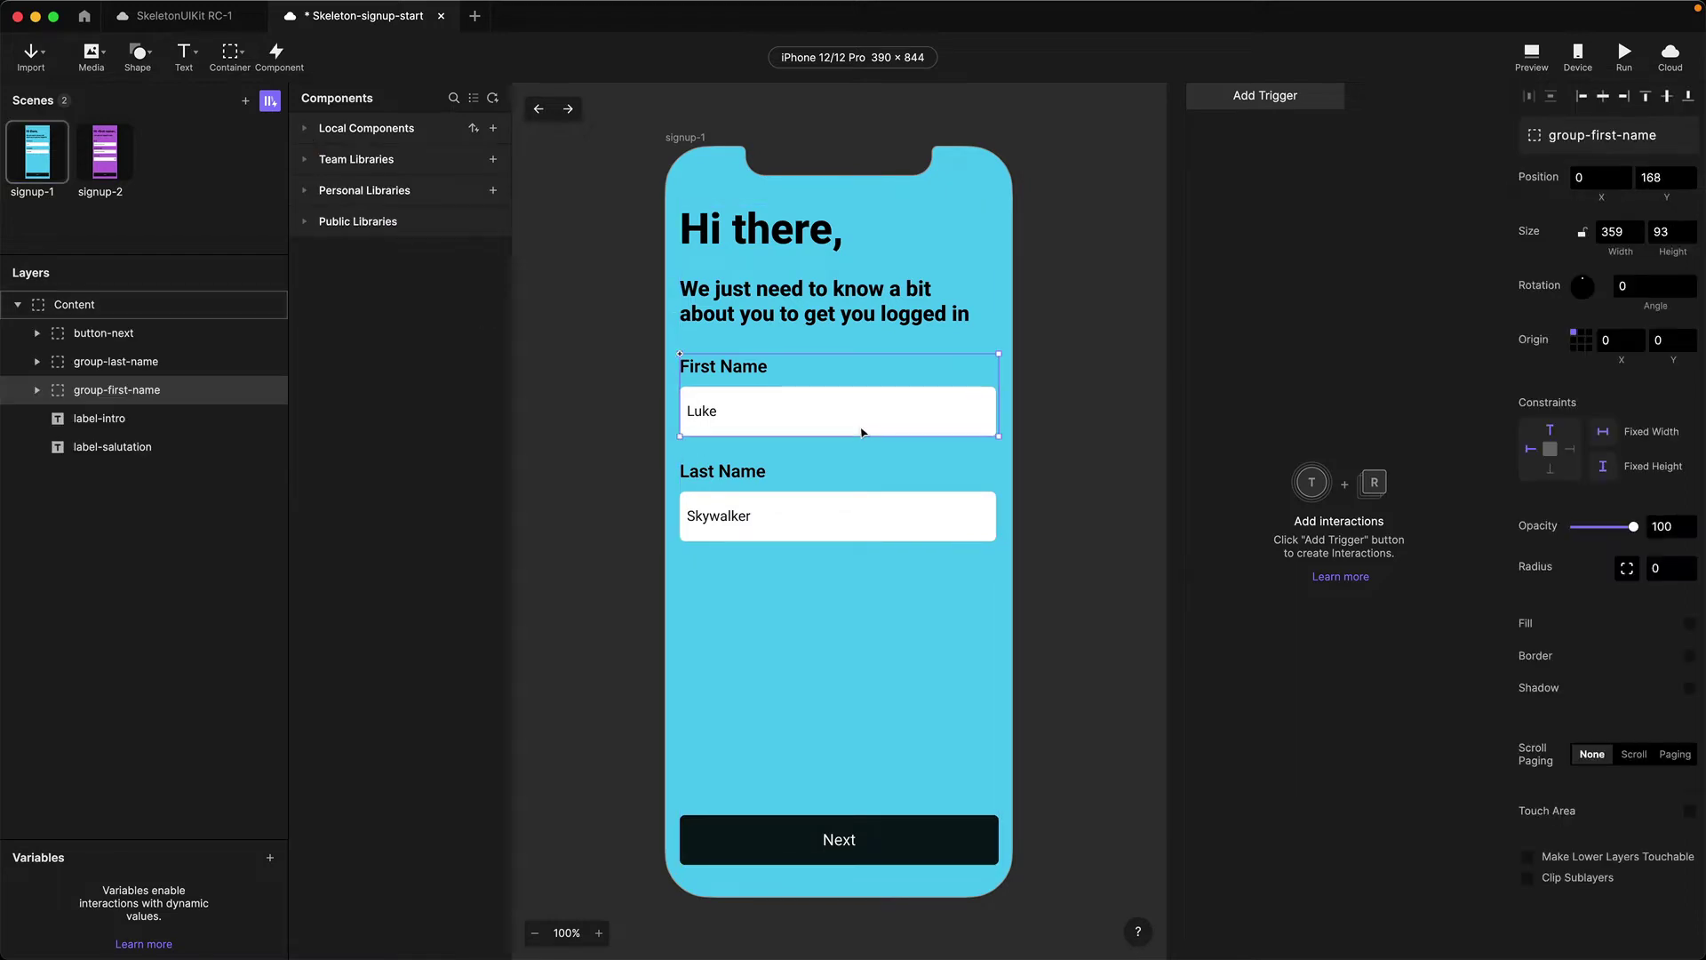
pyautogui.click(861, 432)
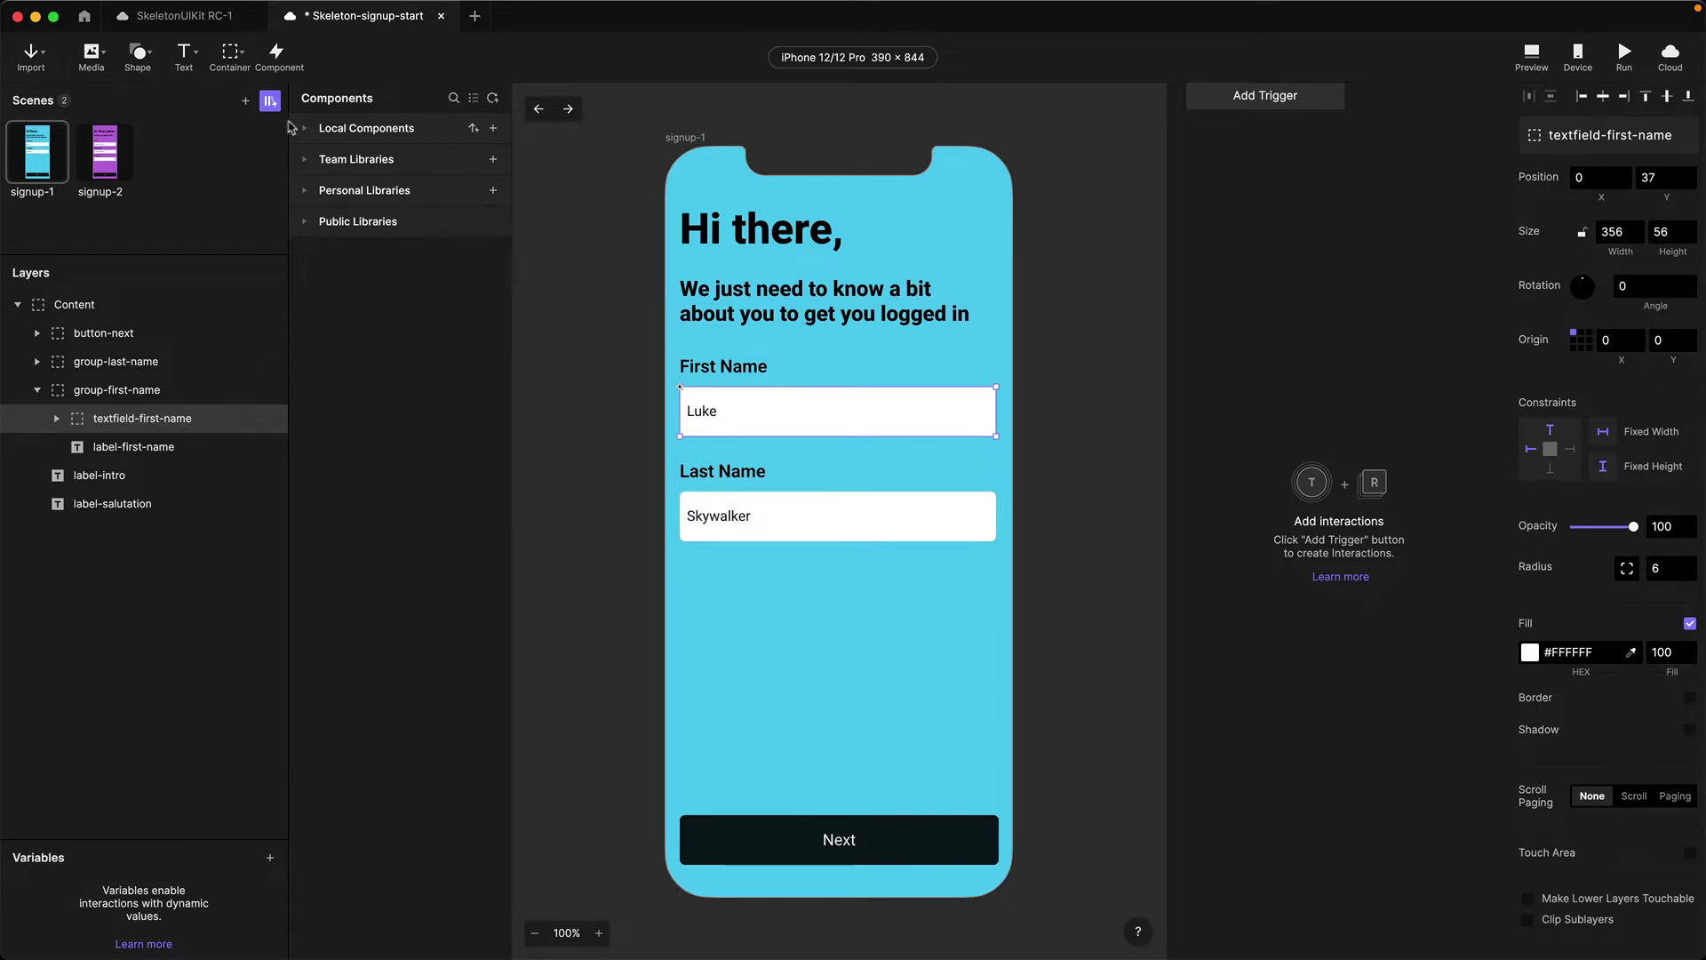
pyautogui.click(278, 55)
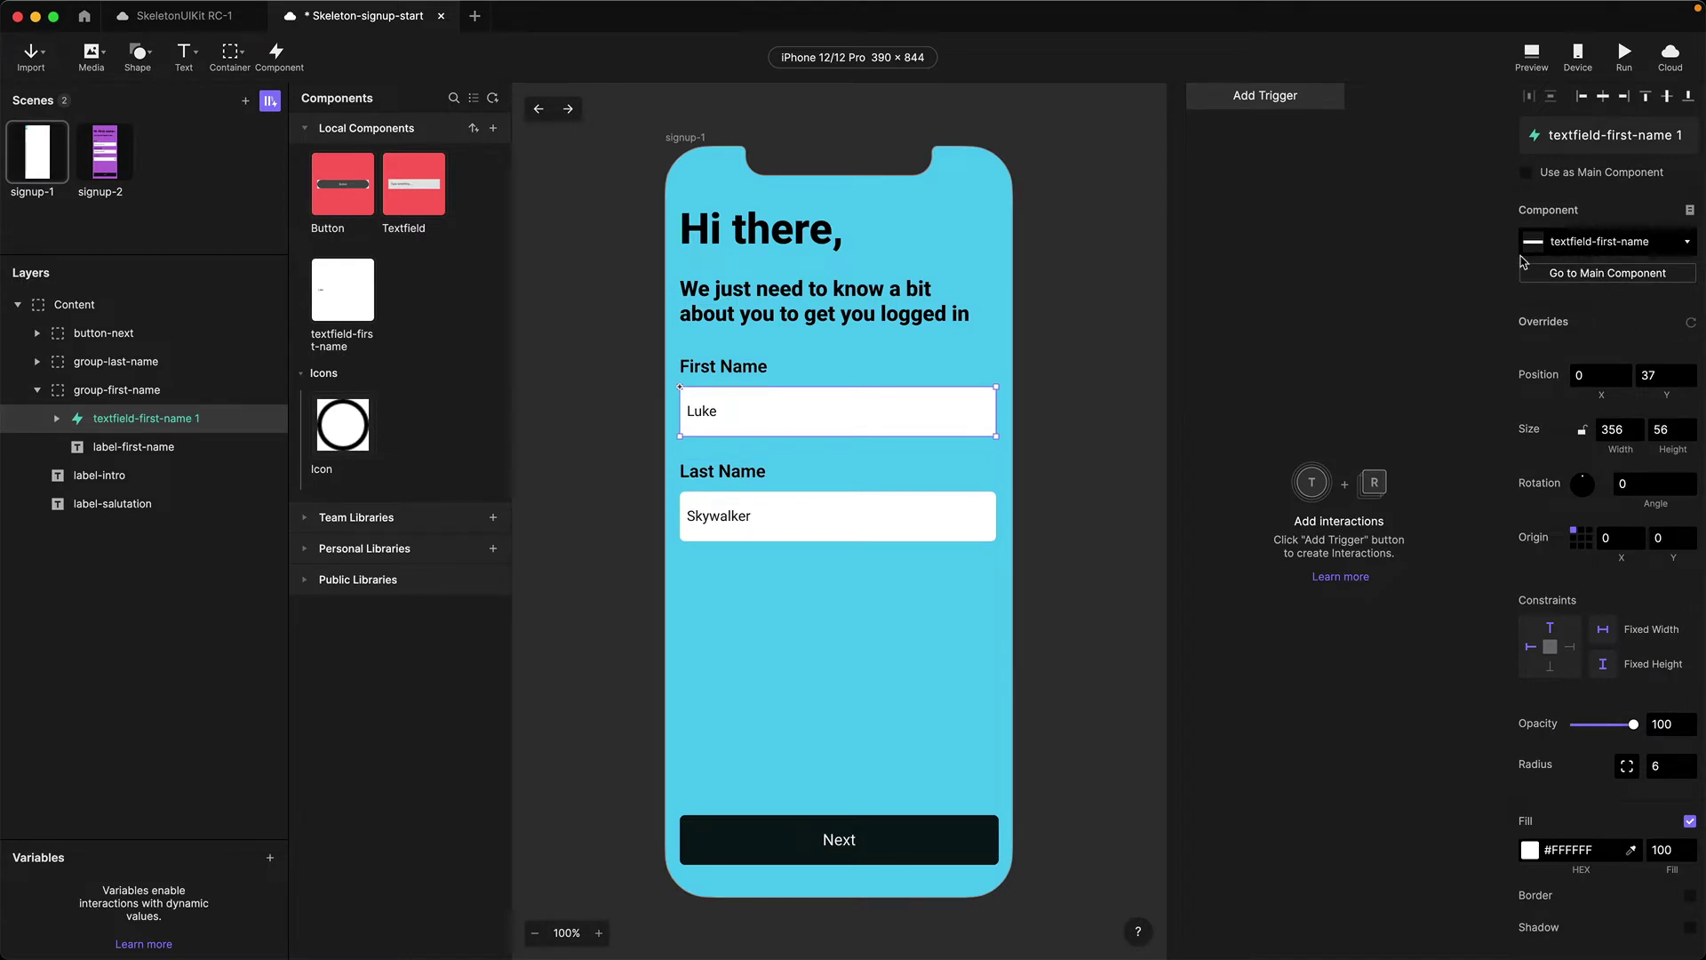
pyautogui.click(1570, 248)
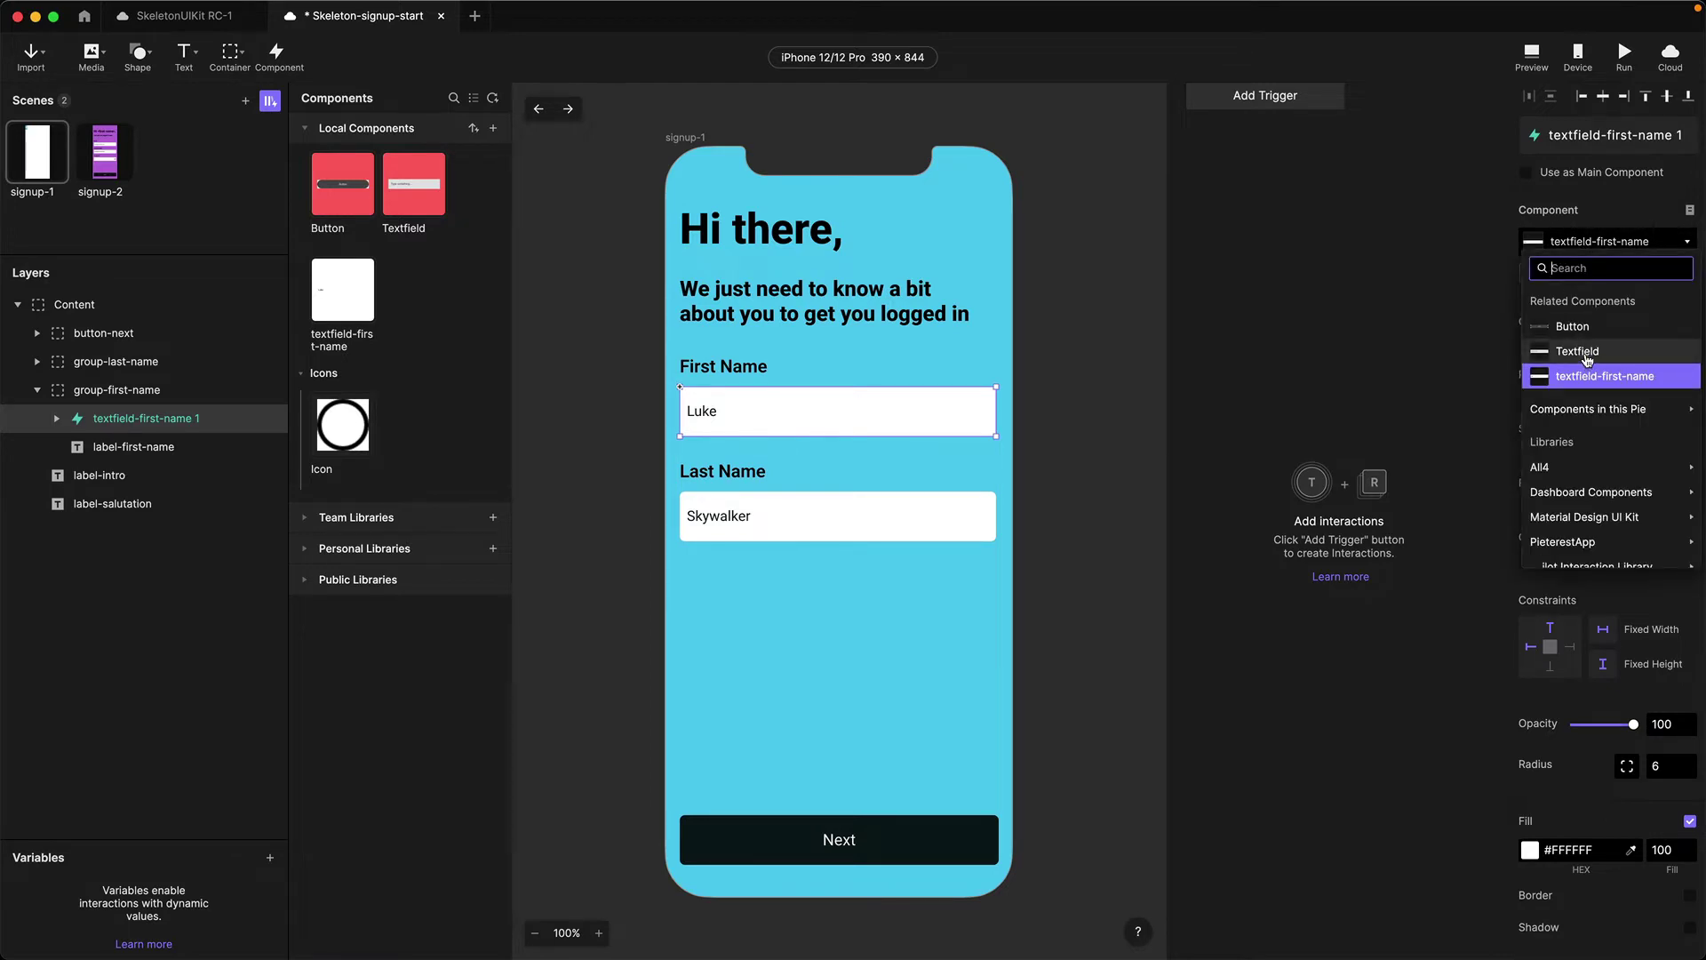
pyautogui.click(1587, 357)
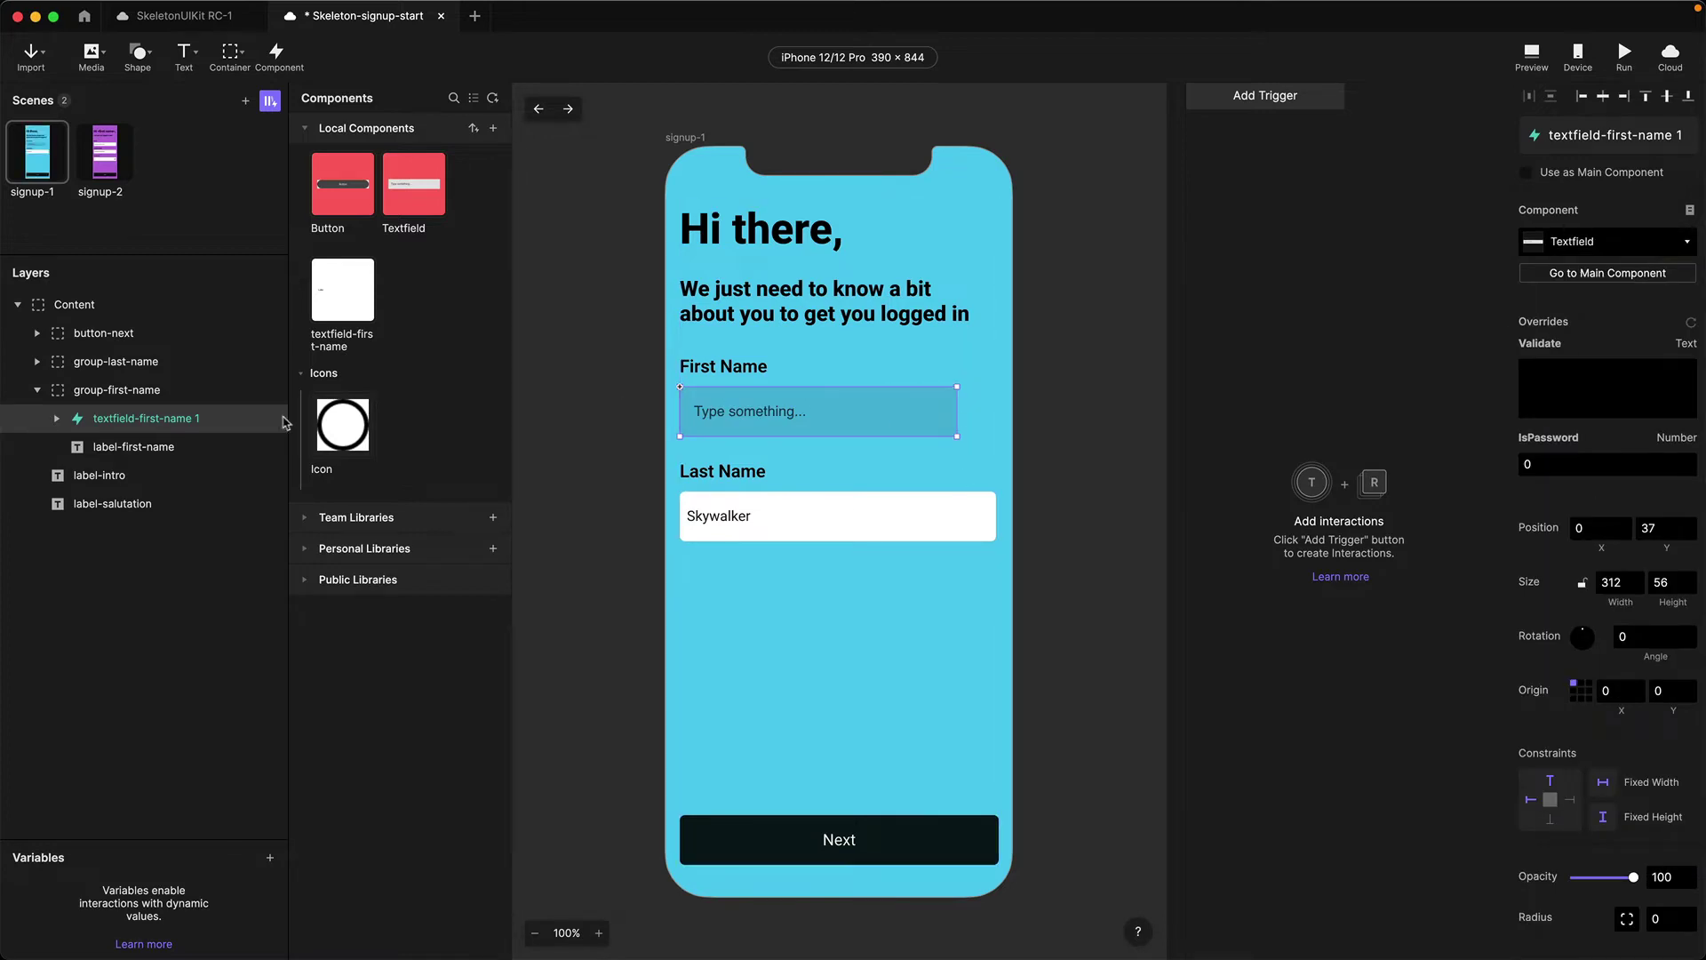
# Convert the textfield-last-name container into a component and swap its instance to the Textfield component
pyautogui.click(775, 523)
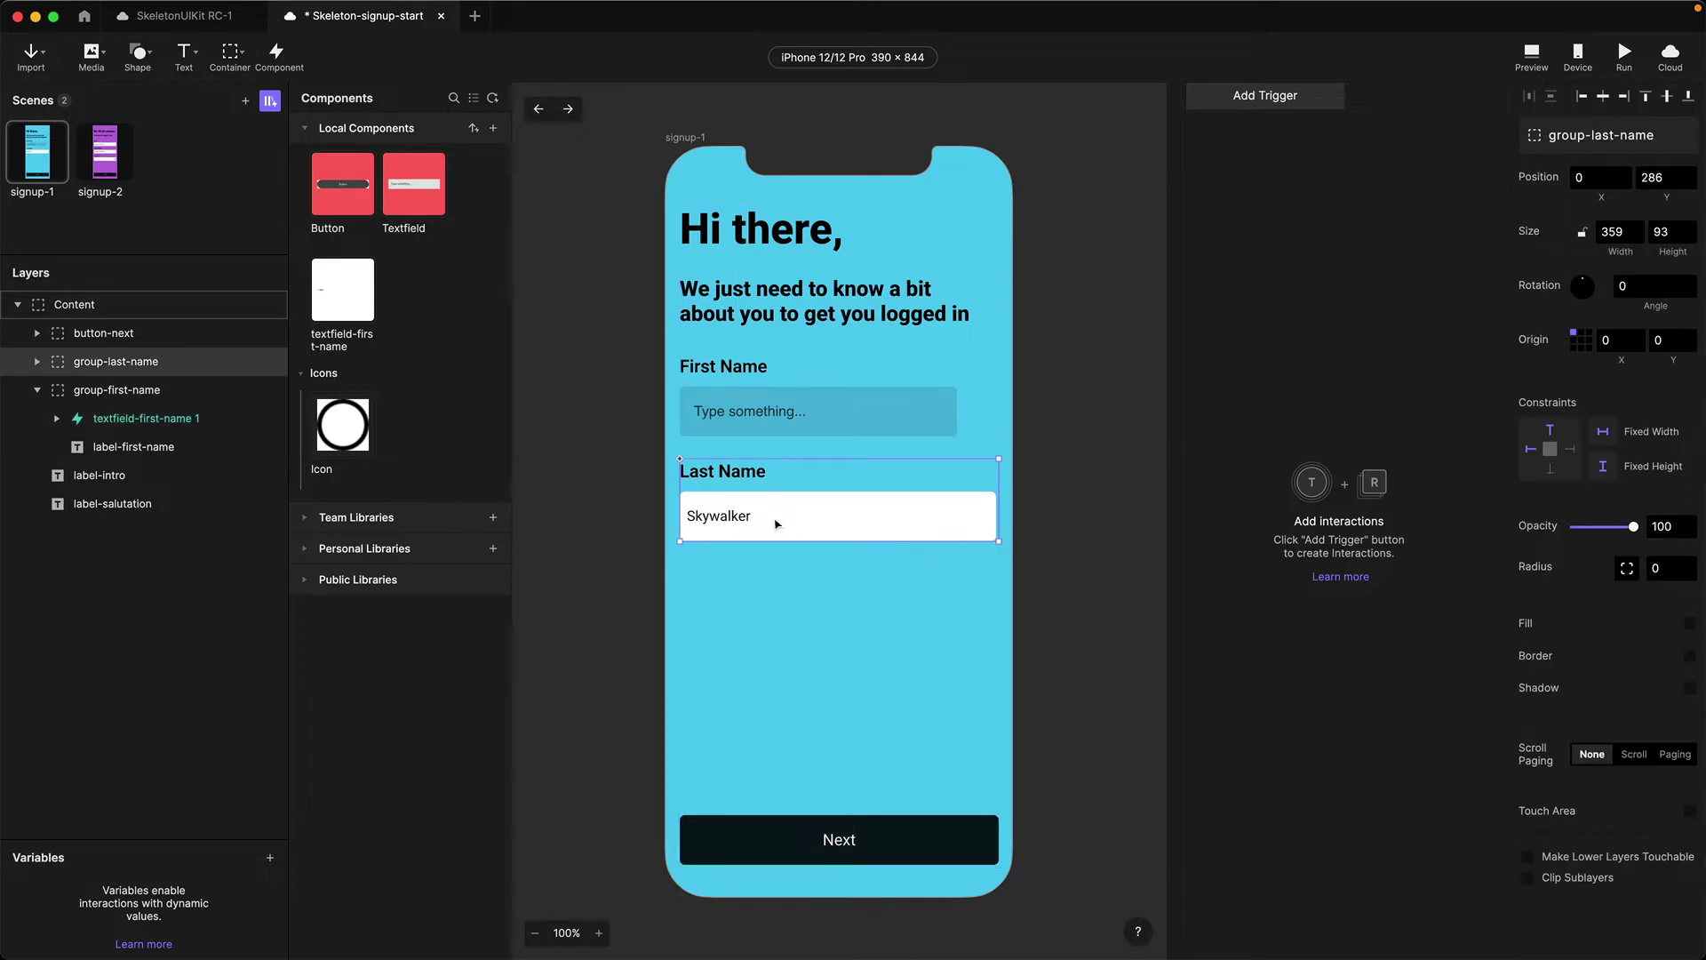
pyautogui.doubleClick(776, 523)
pyautogui.click(132, 391)
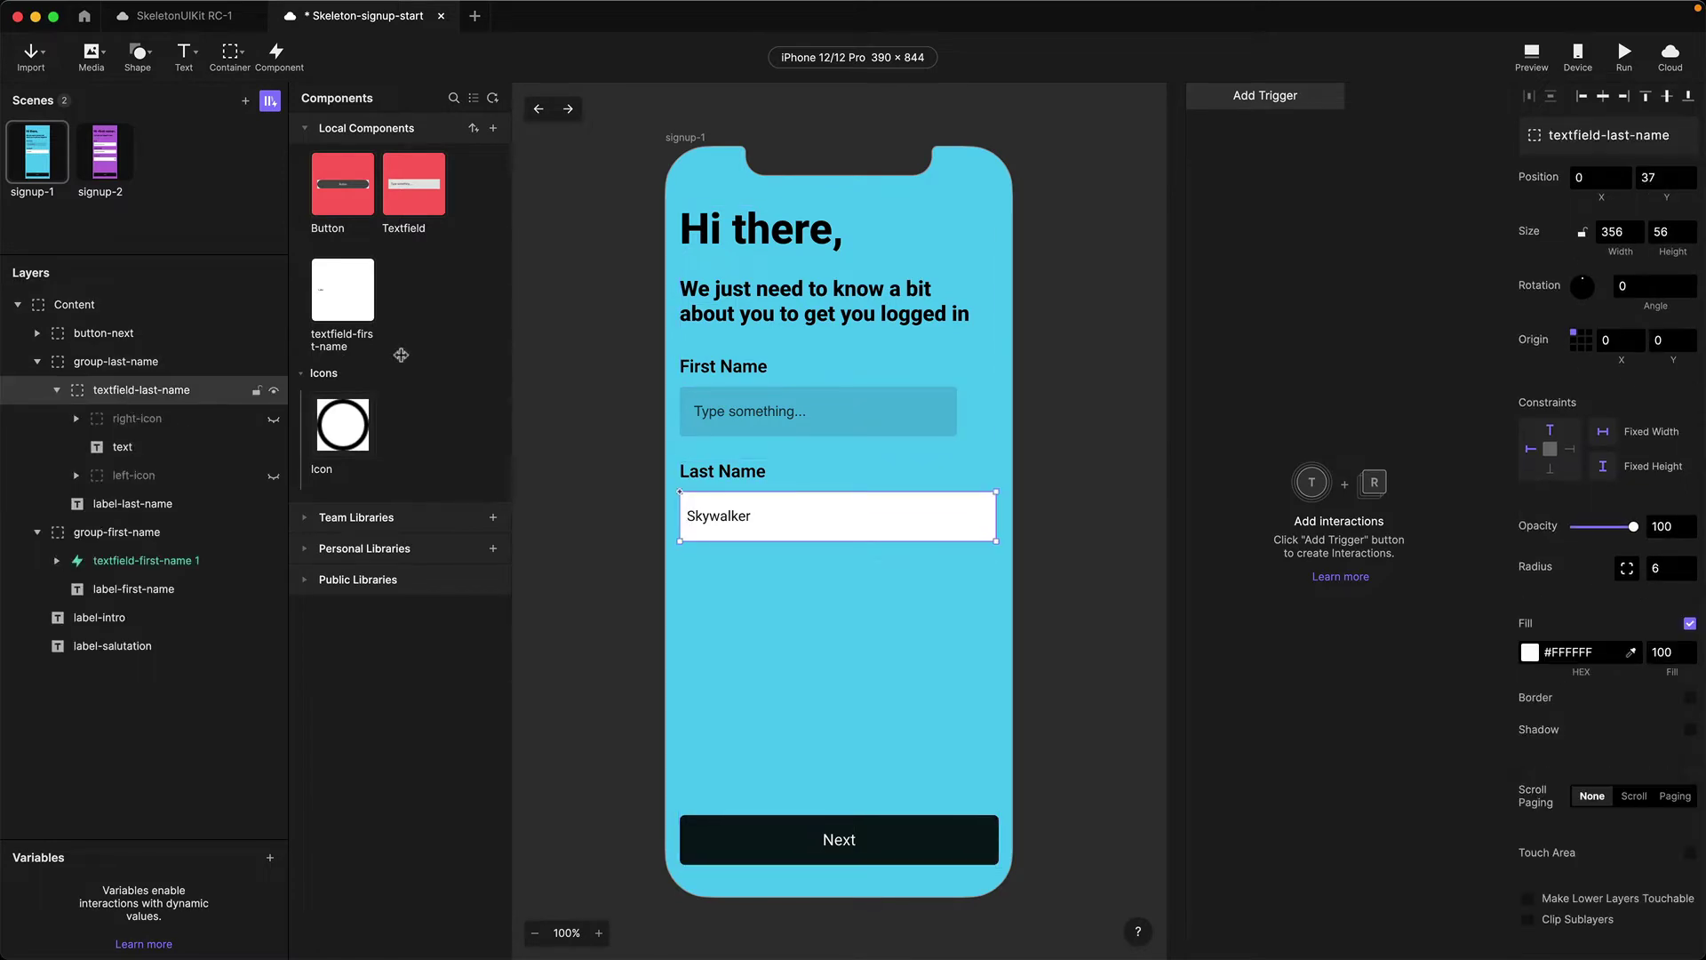
pyautogui.click(274, 59)
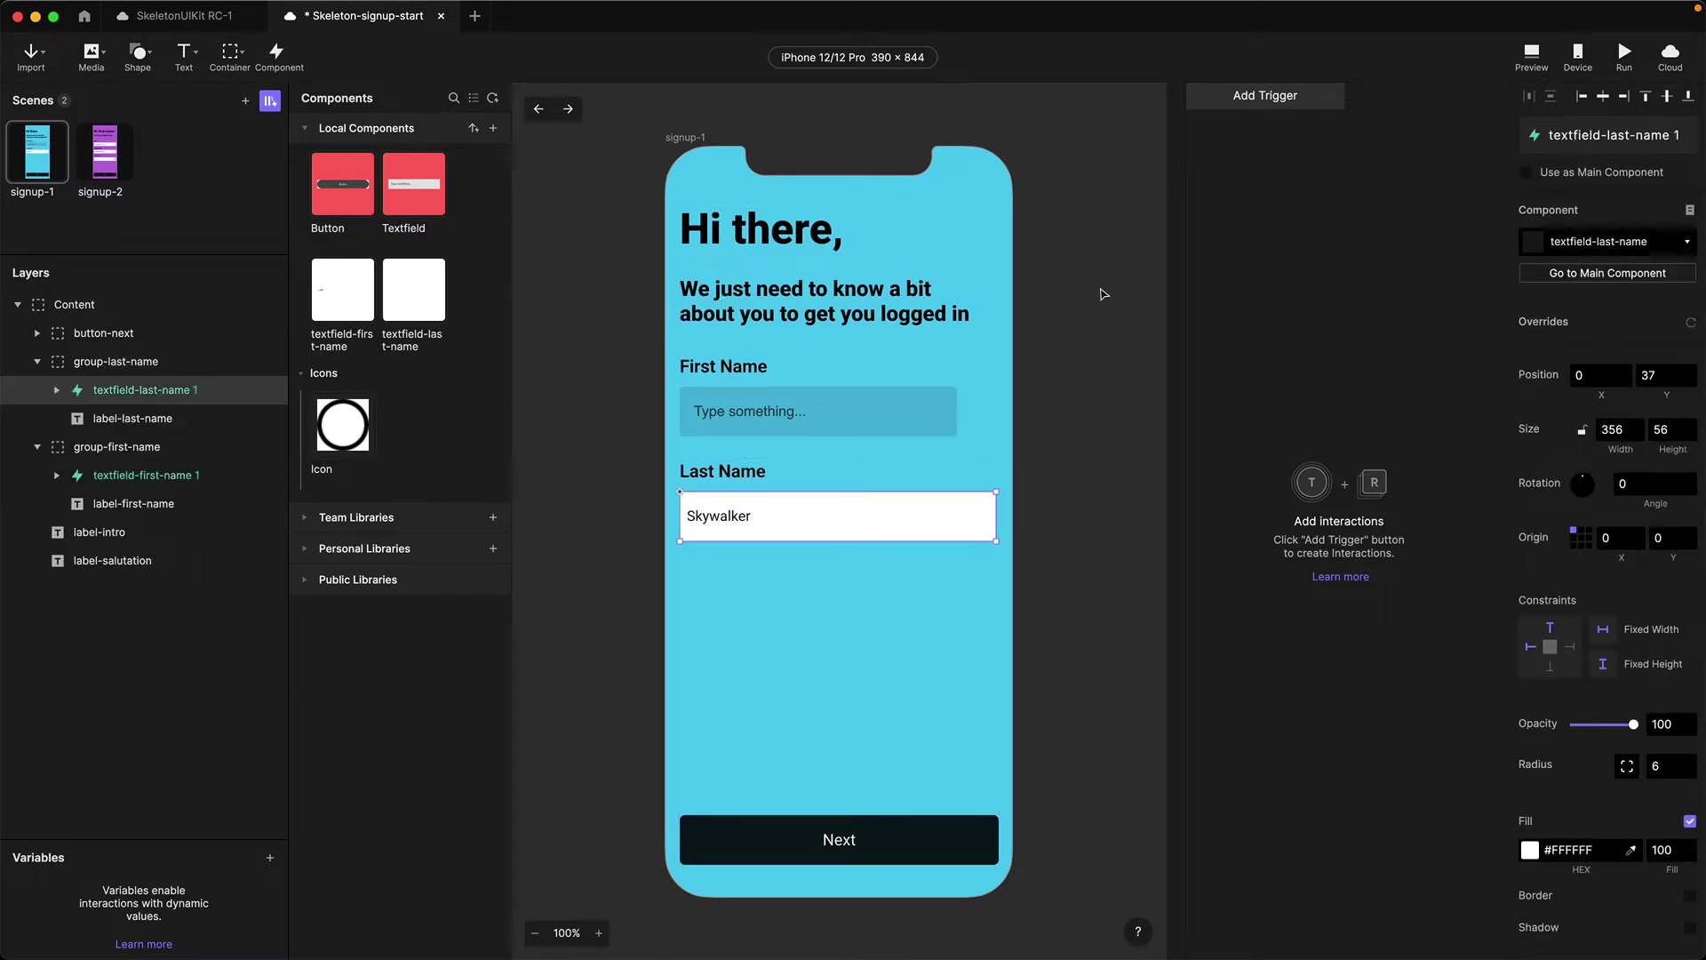
pyautogui.click(1597, 251)
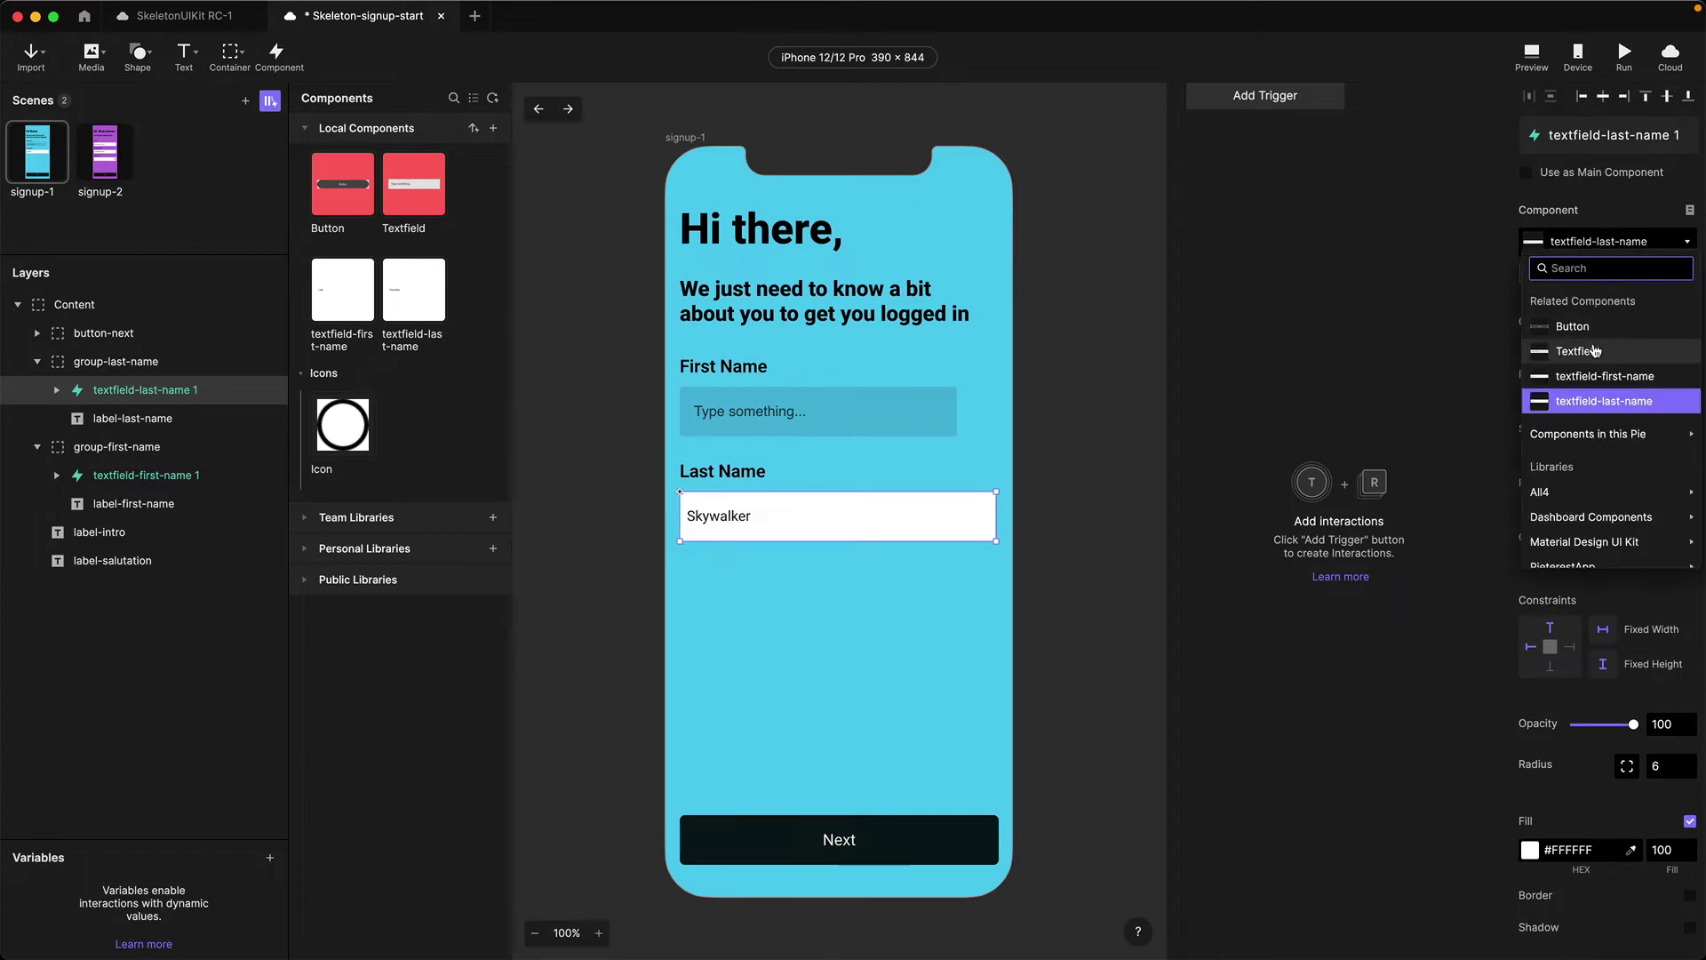
pyautogui.click(1599, 346)
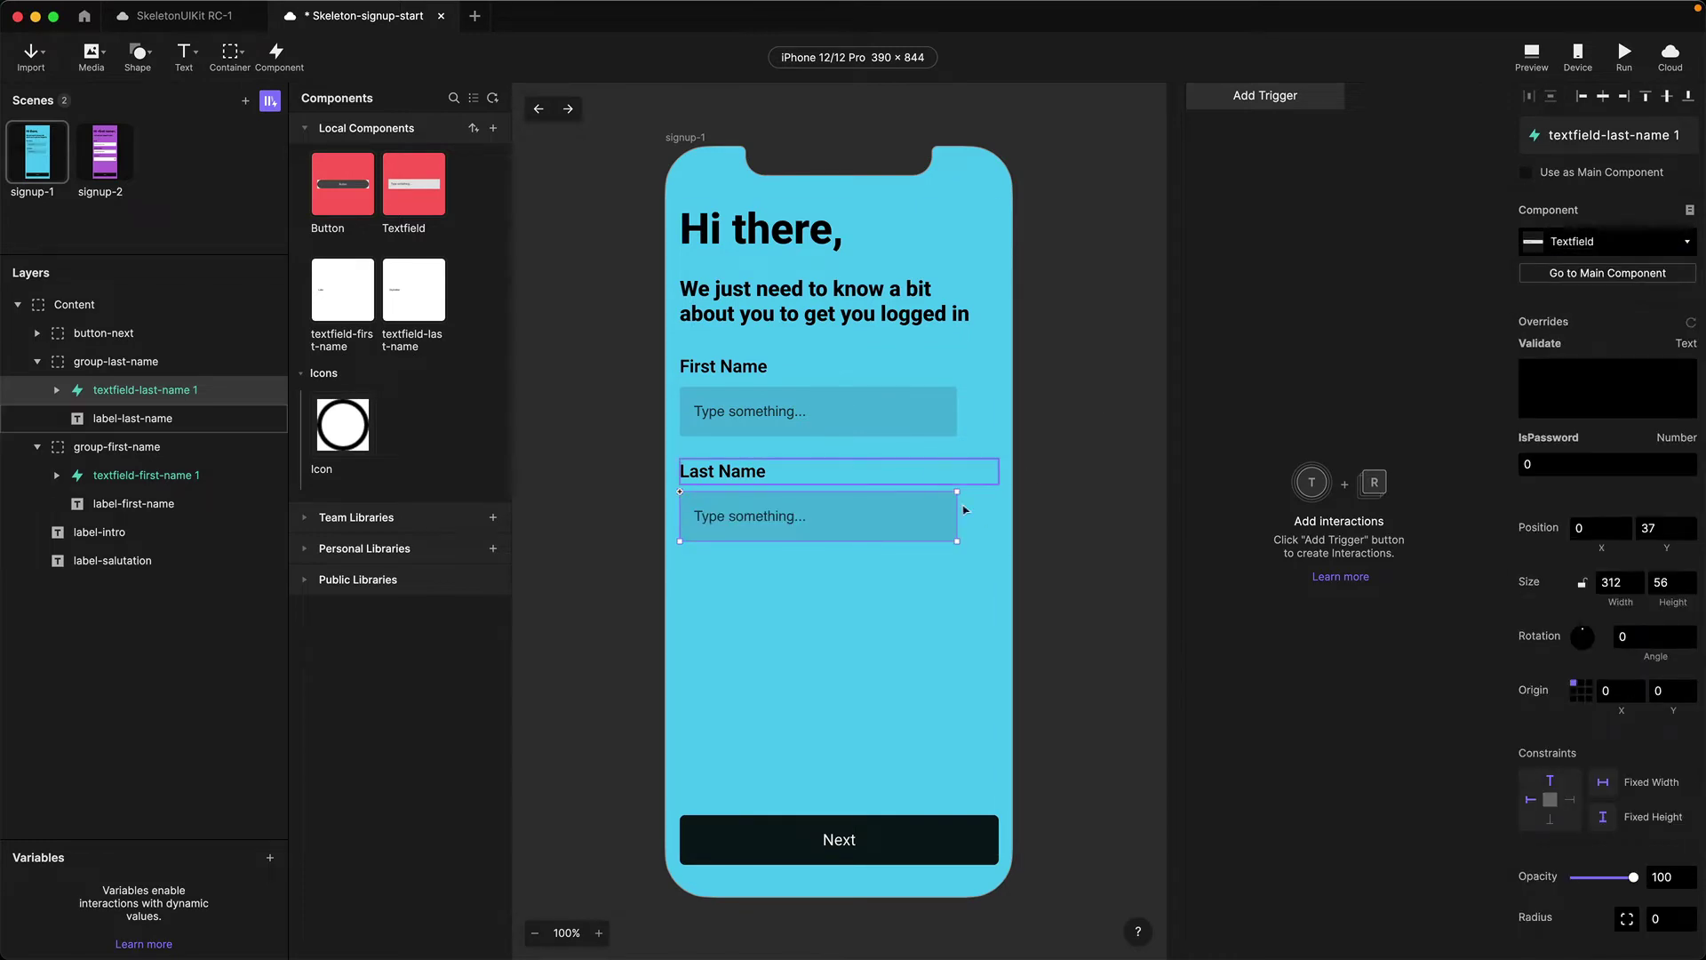
pyautogui.click(1057, 544)
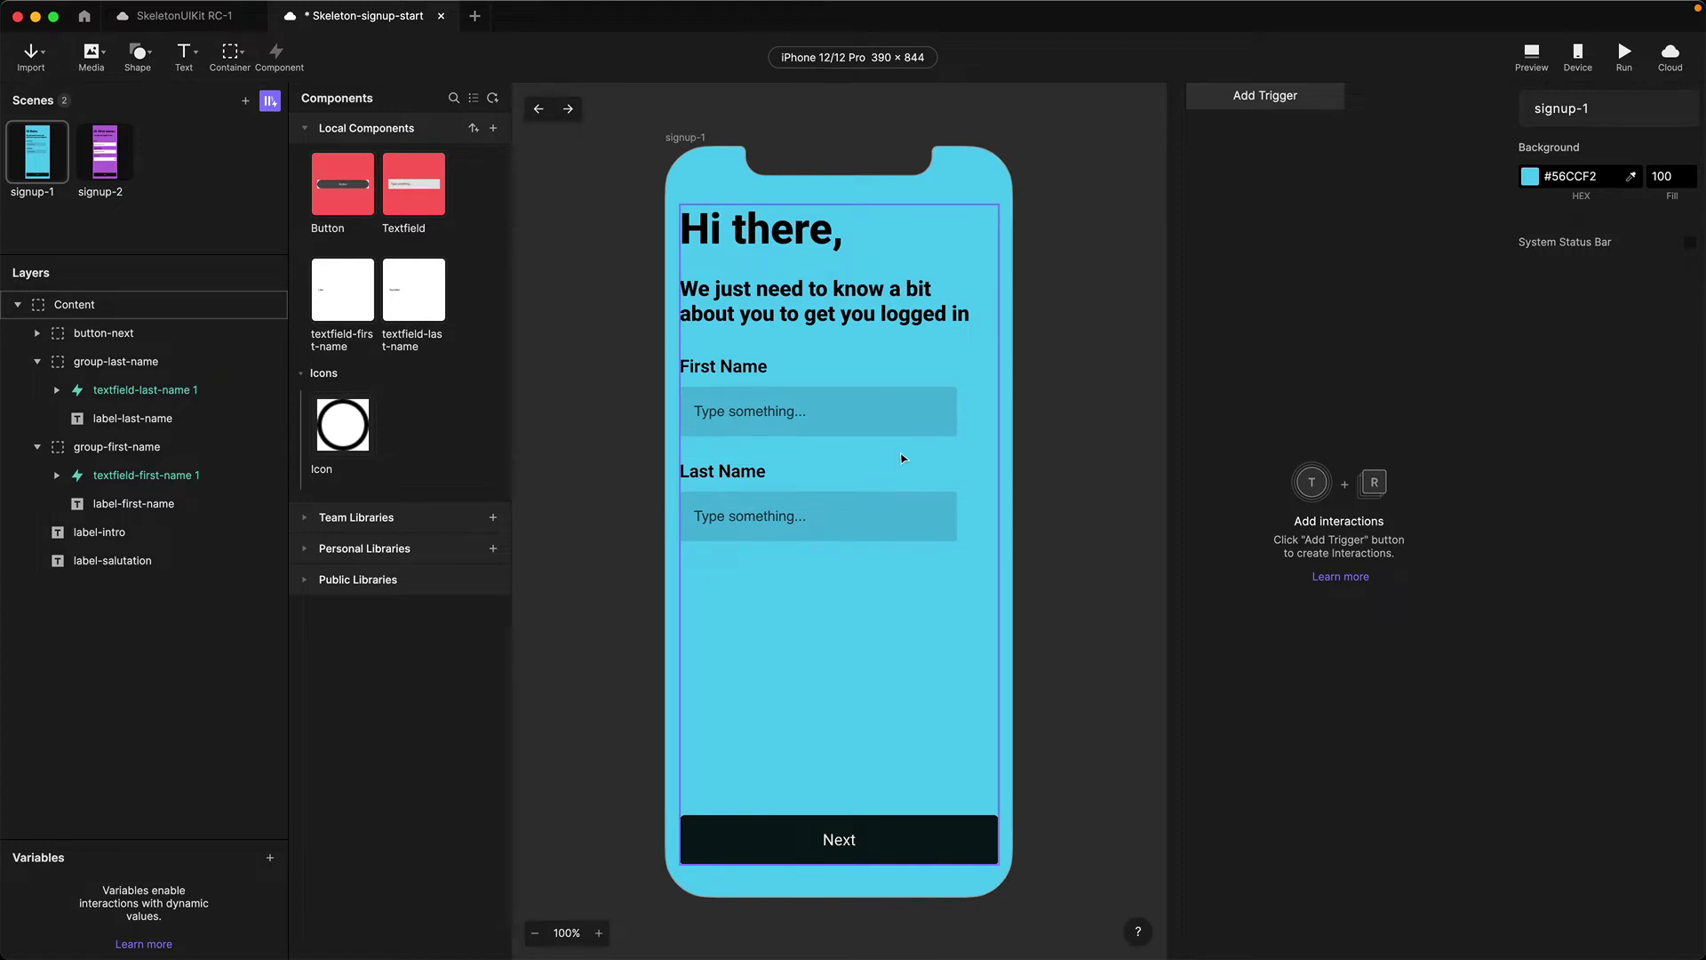
# In the main Textfield component, set the Input layer's fill to white #FFFFFF at 100 opacity
pyautogui.click(899, 429)
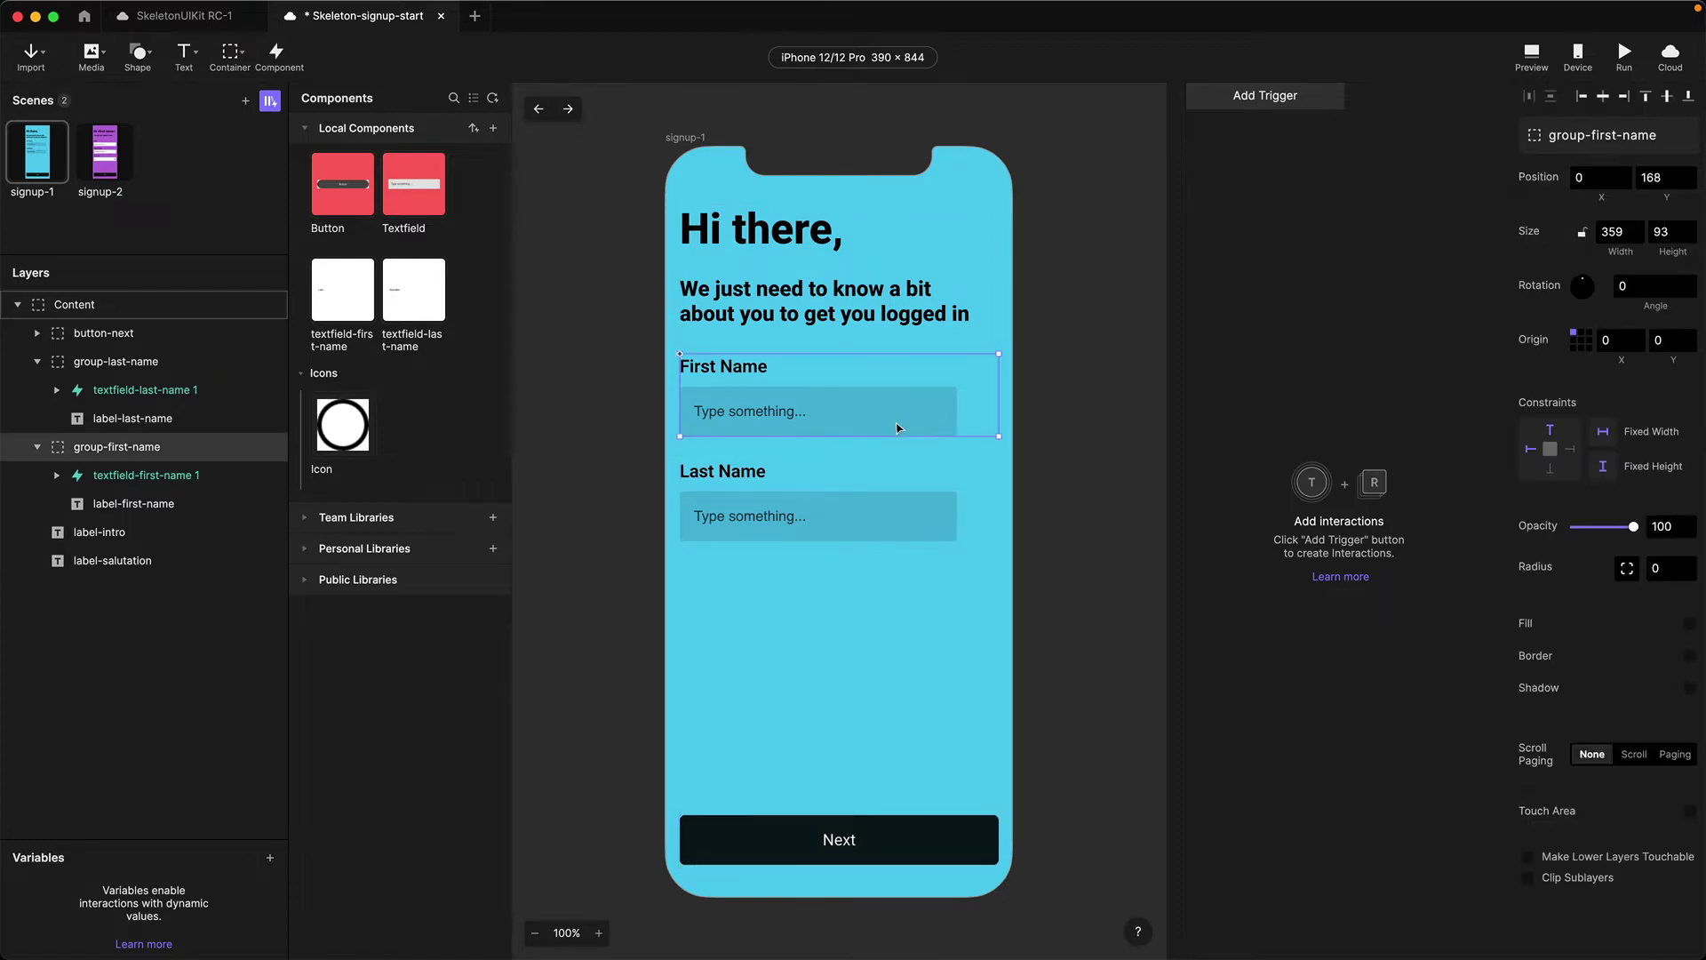
pyautogui.click(897, 427)
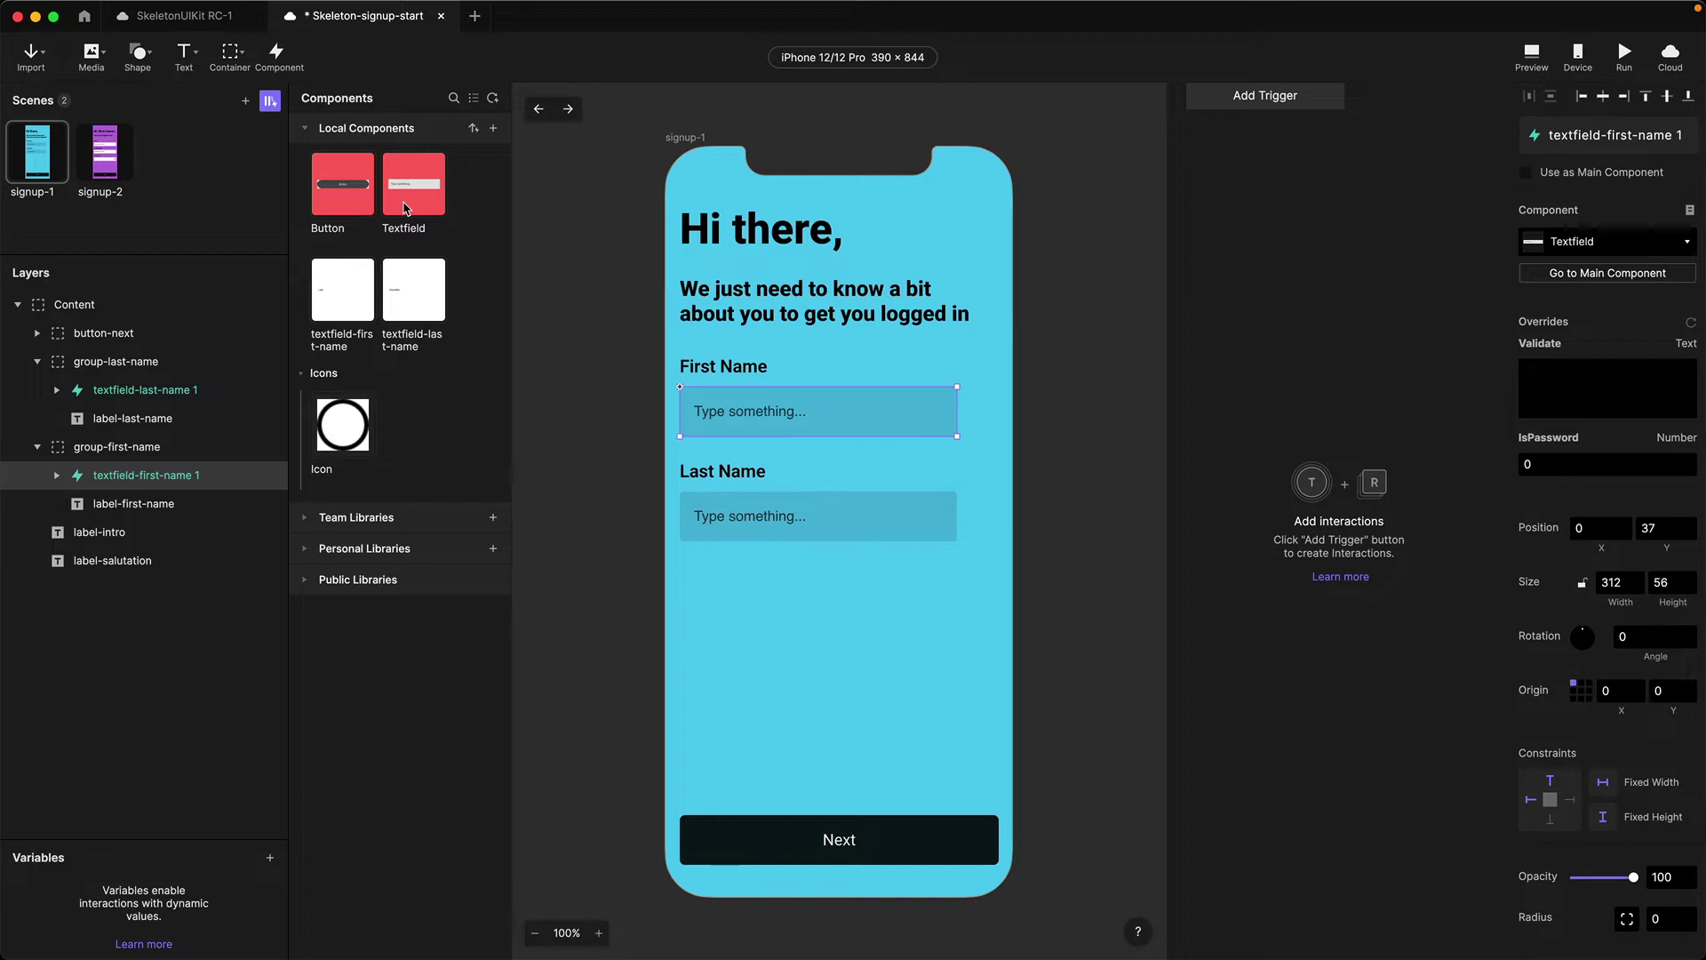
pyautogui.doubleClick(404, 208)
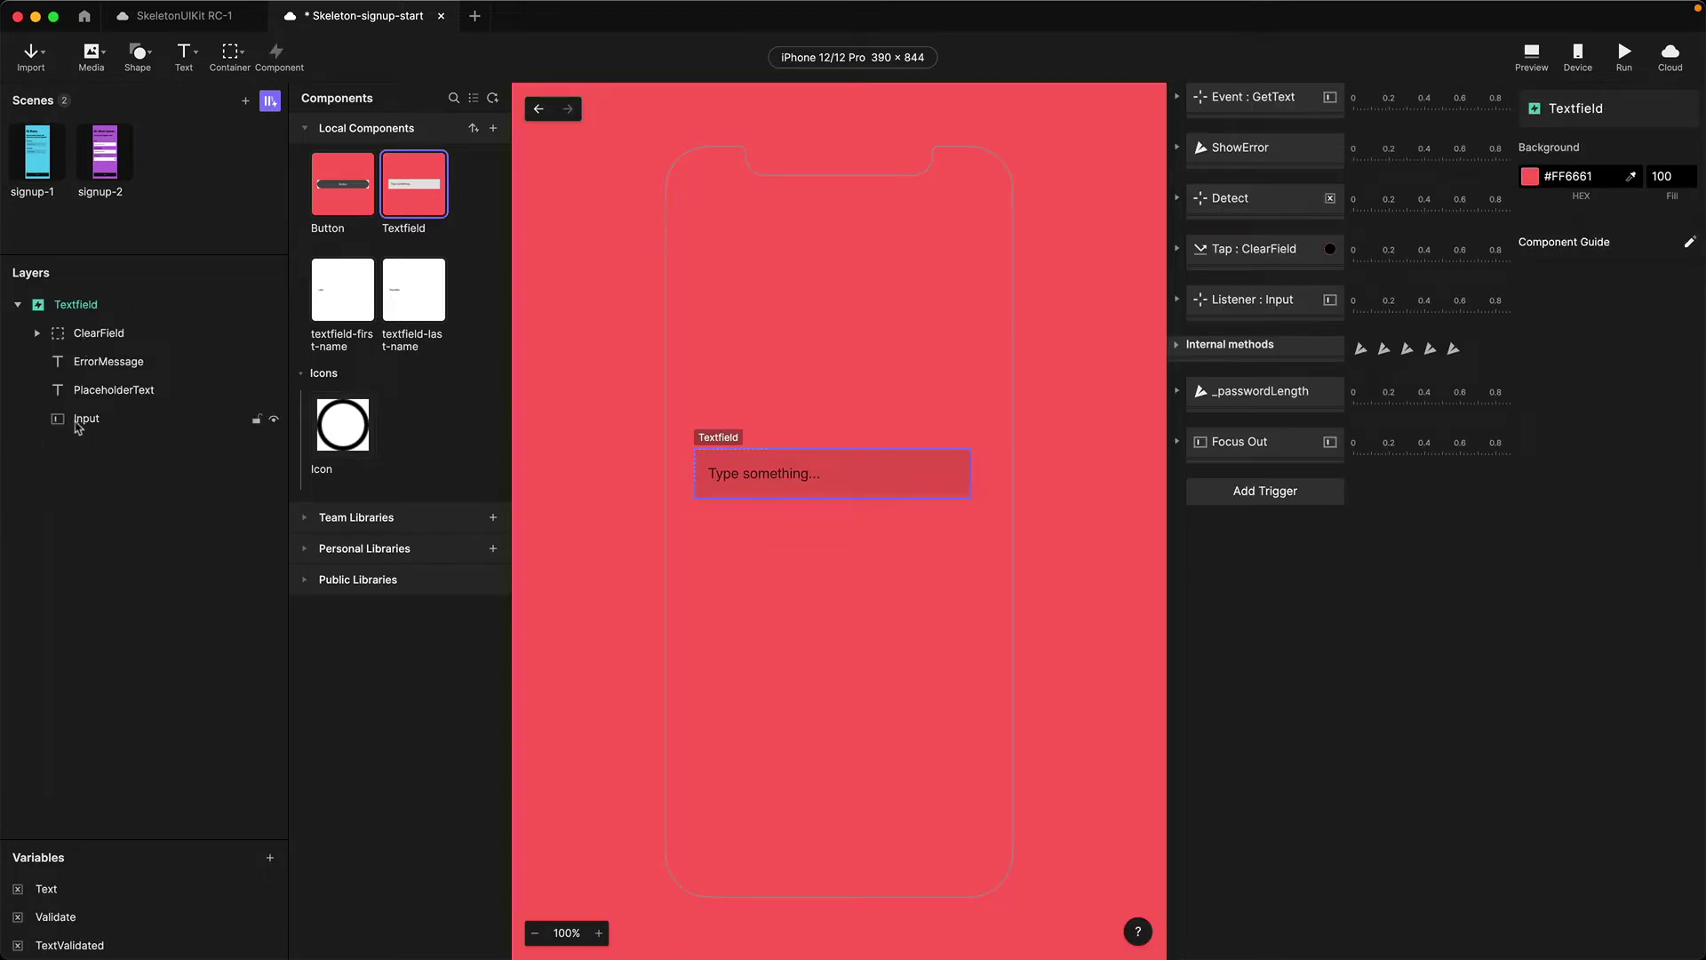
pyautogui.click(56, 423)
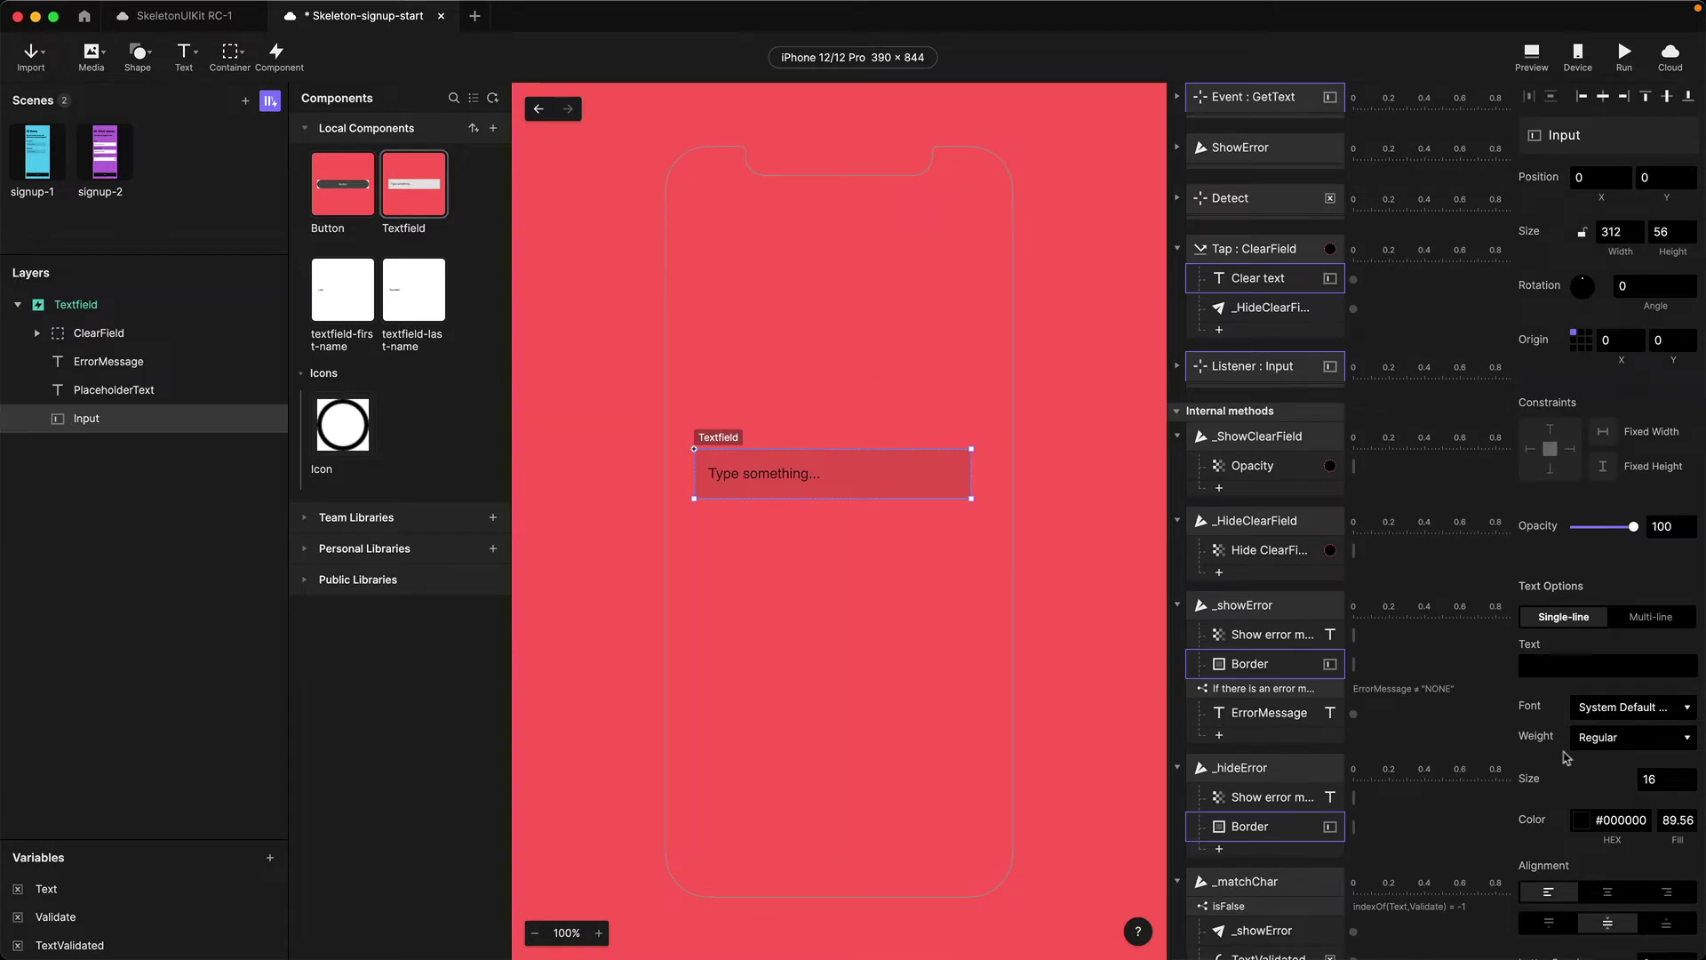
pyautogui.scroll(-5, 1556, 757)
pyautogui.click(1527, 643)
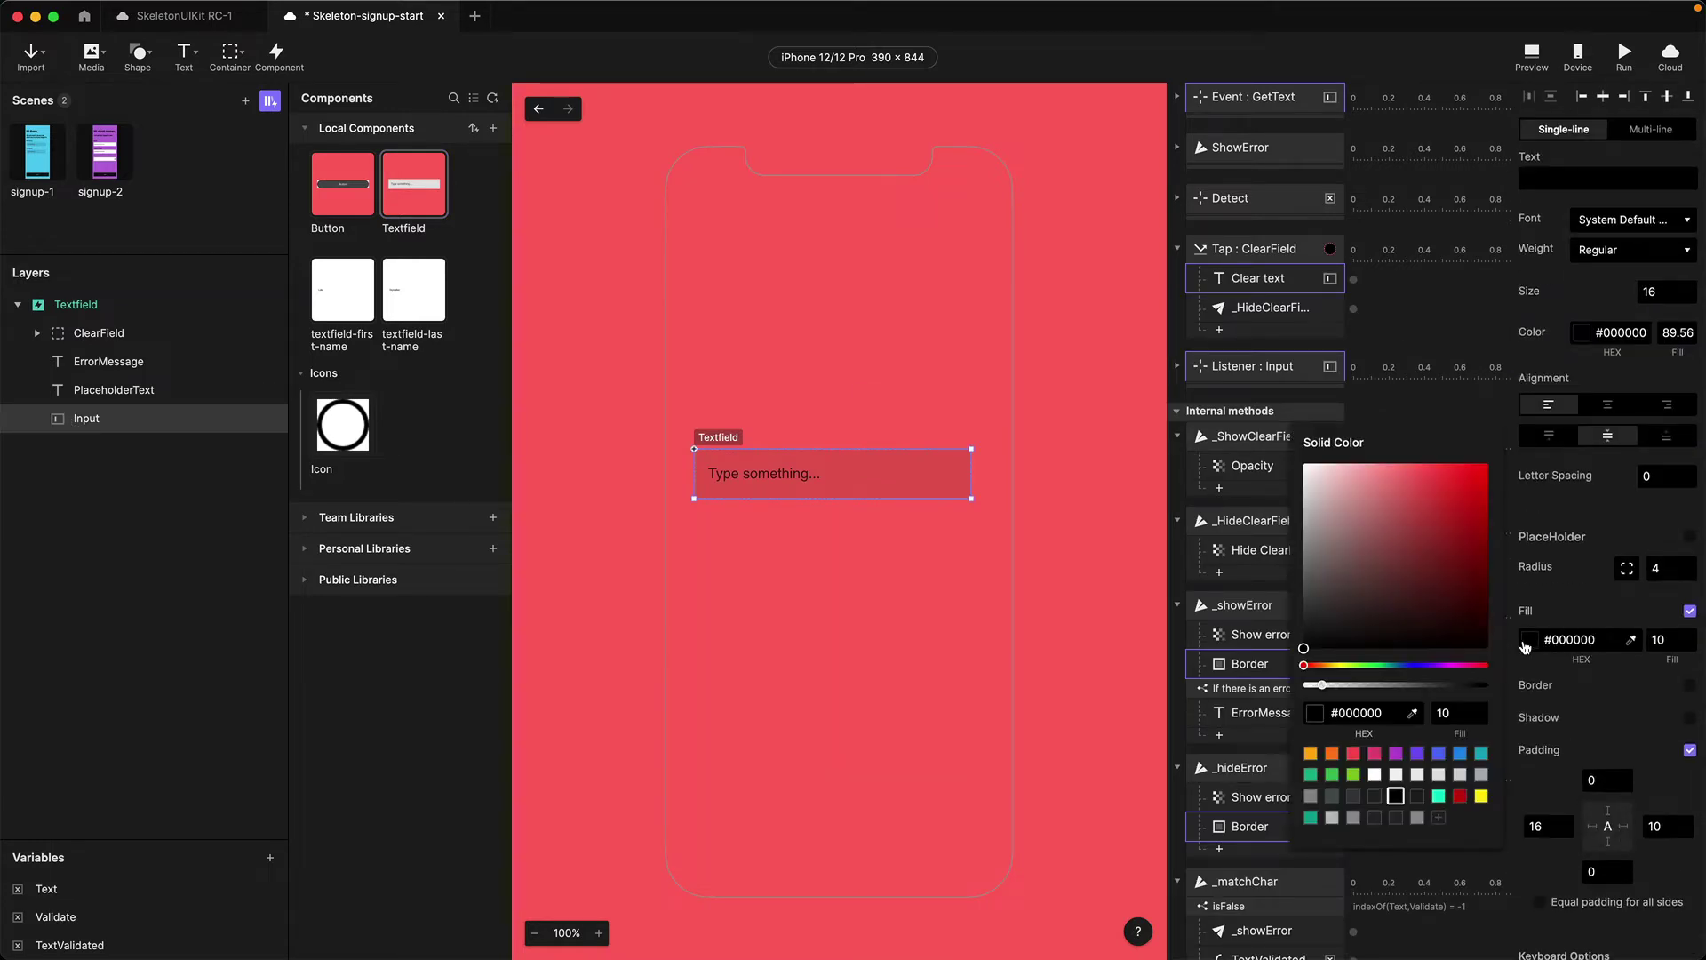
pyautogui.click(1374, 774)
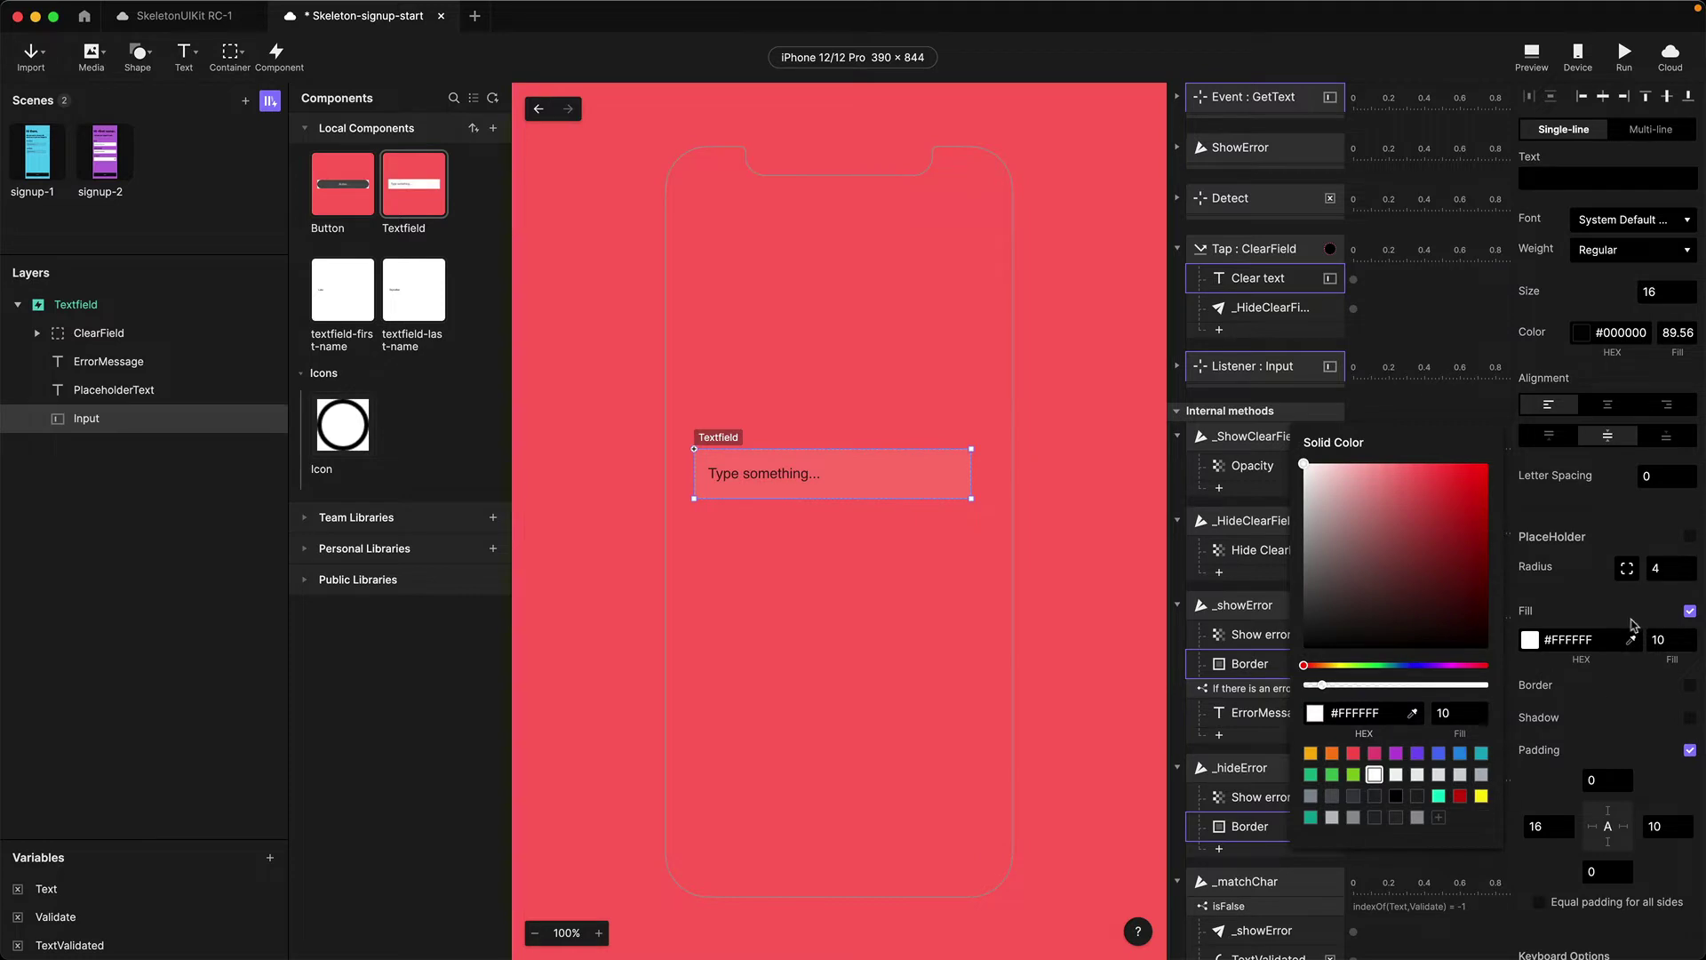
pyautogui.click(1662, 667)
pyautogui.click(1663, 639)
pyautogui.write('100')
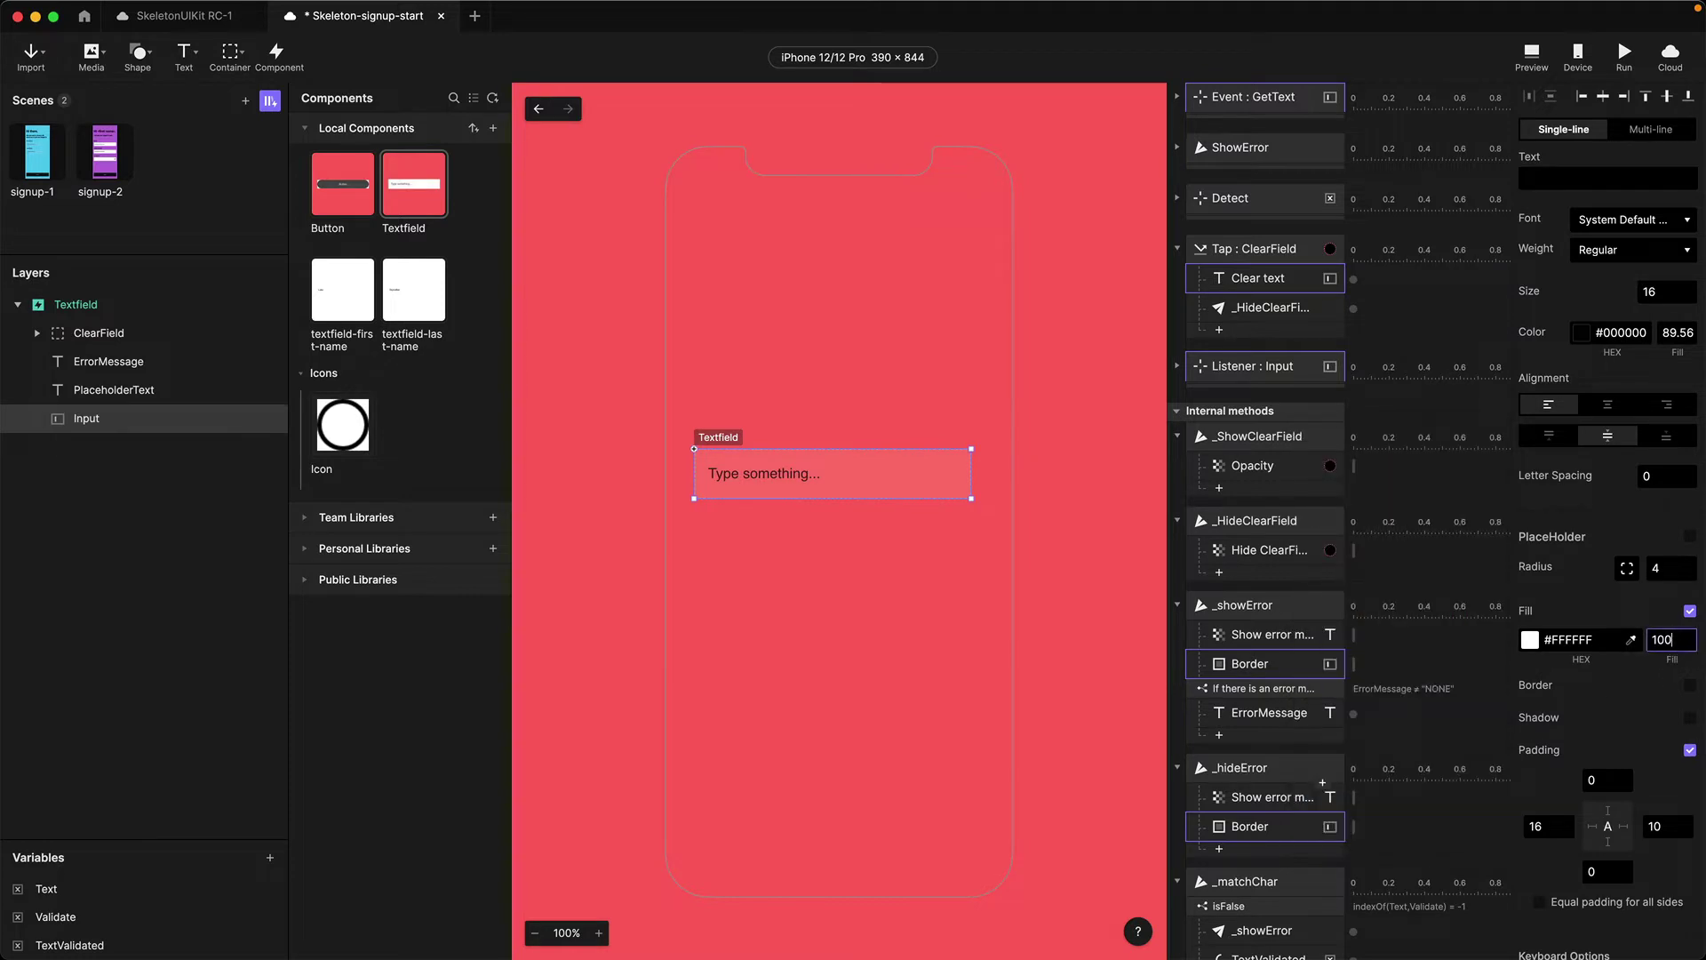
pyautogui.press('Return')
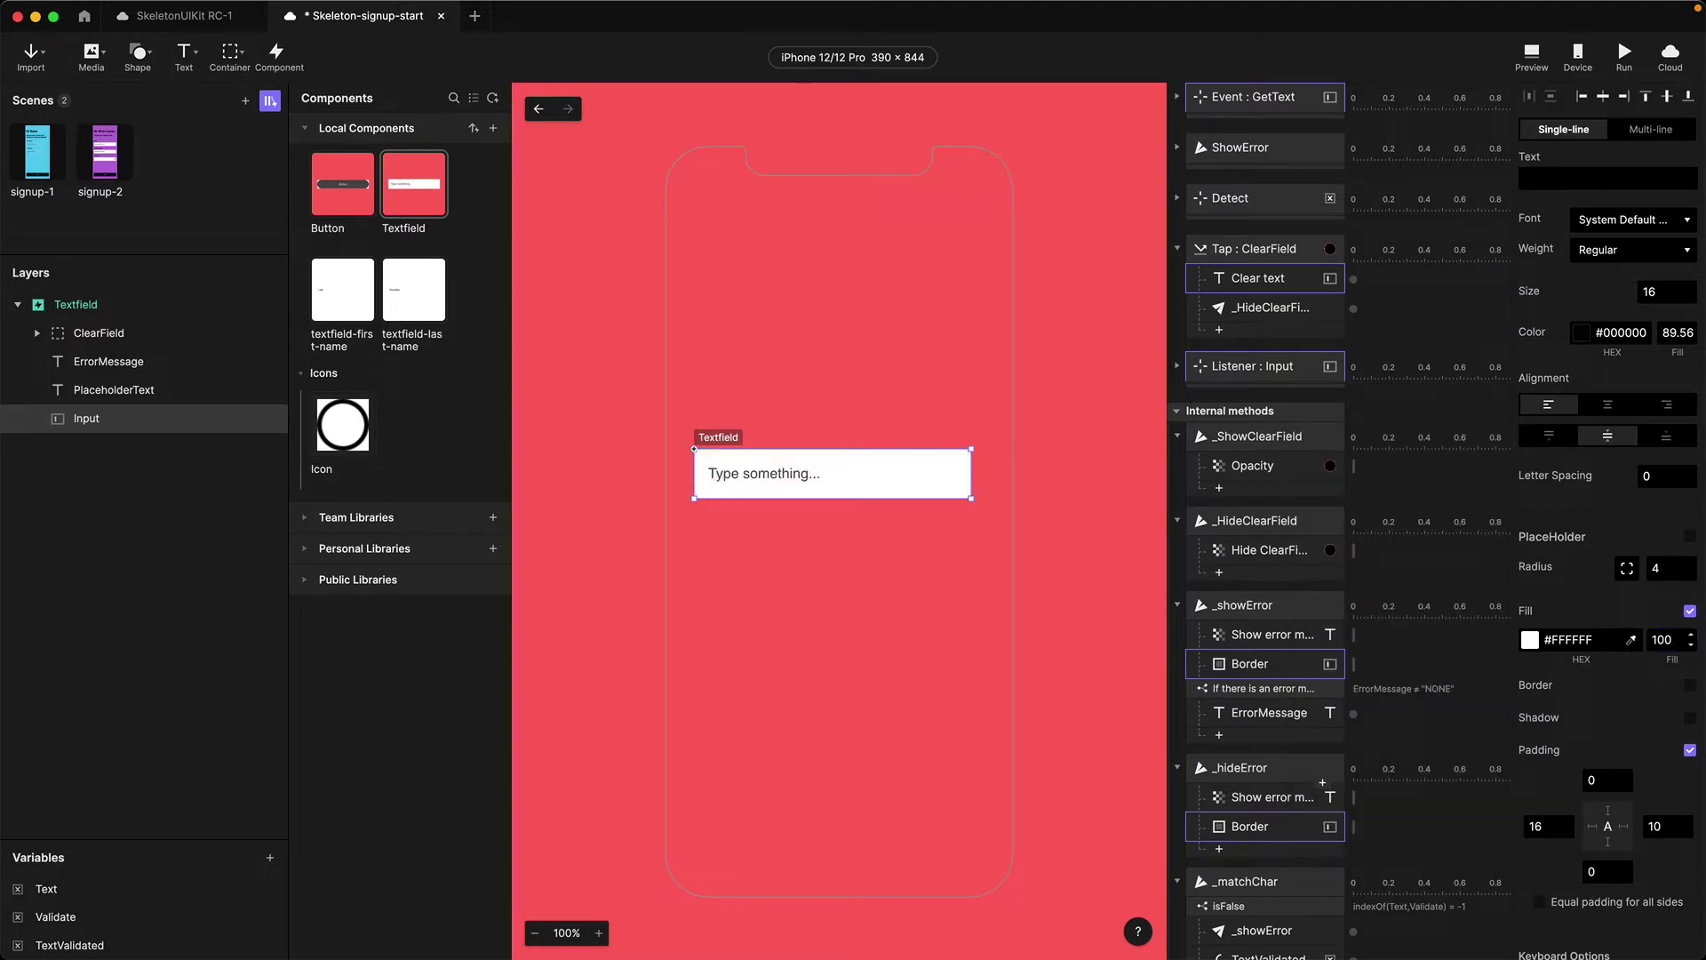
# Set the Input layer's corner radius to 6 and return to the signup-1 scene
pyautogui.click(1661, 569)
pyautogui.write('6')
pyautogui.press('Return')
pyautogui.click(591, 267)
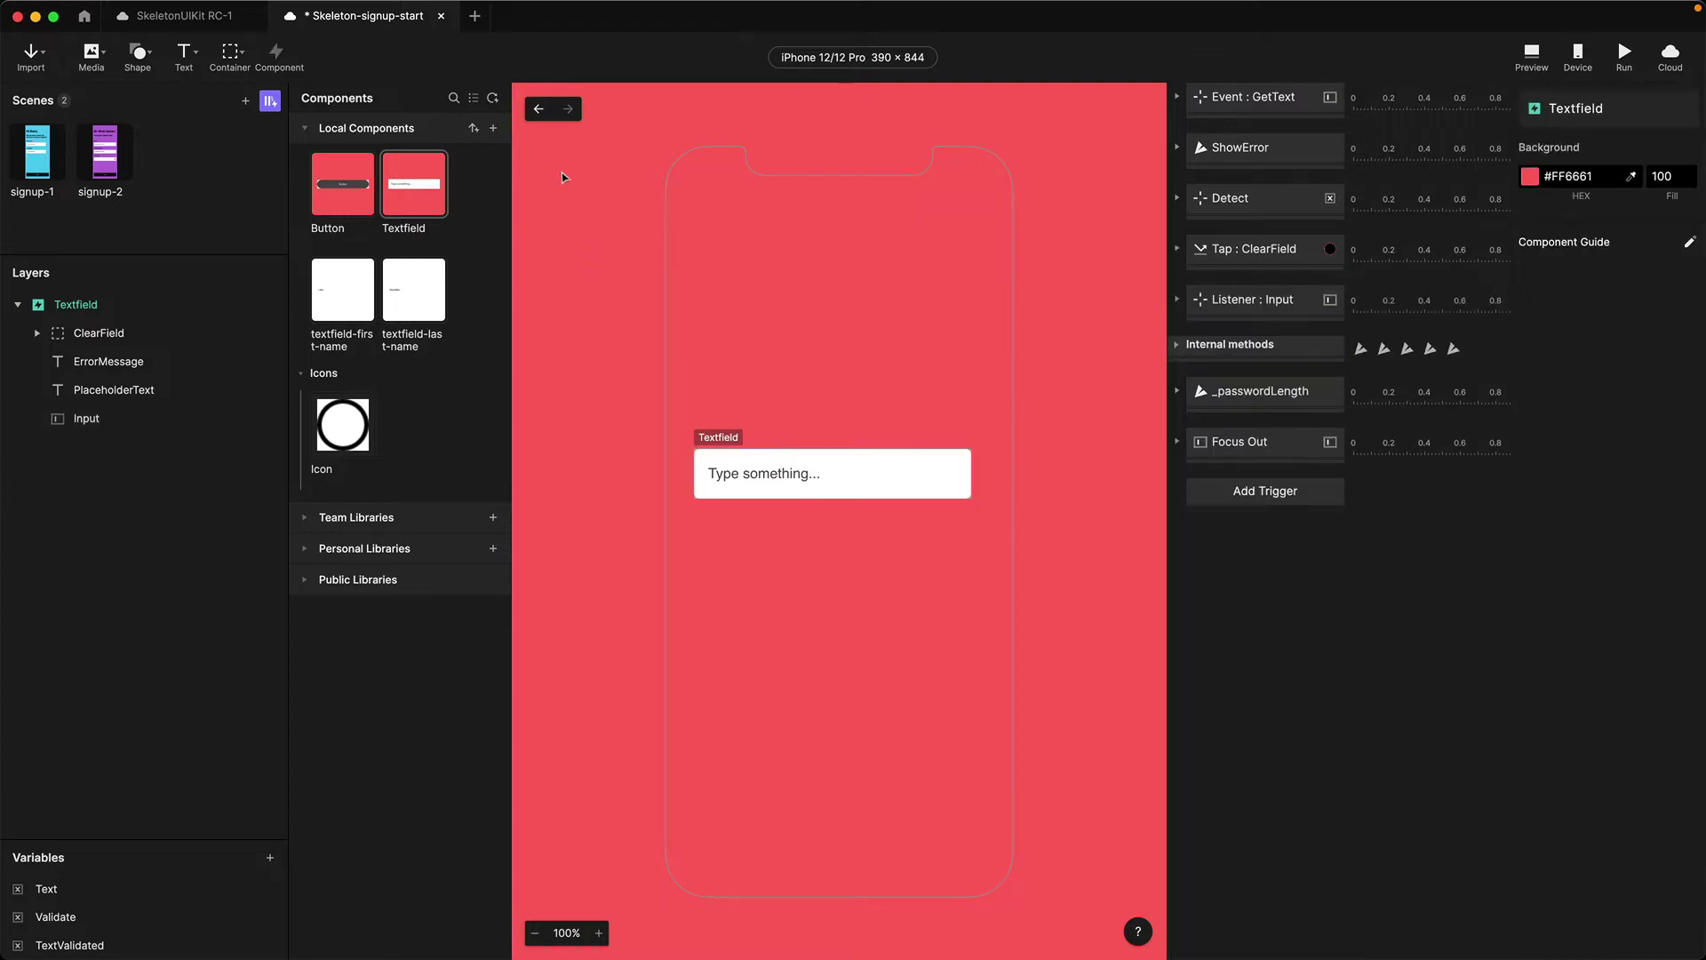
pyautogui.click(539, 110)
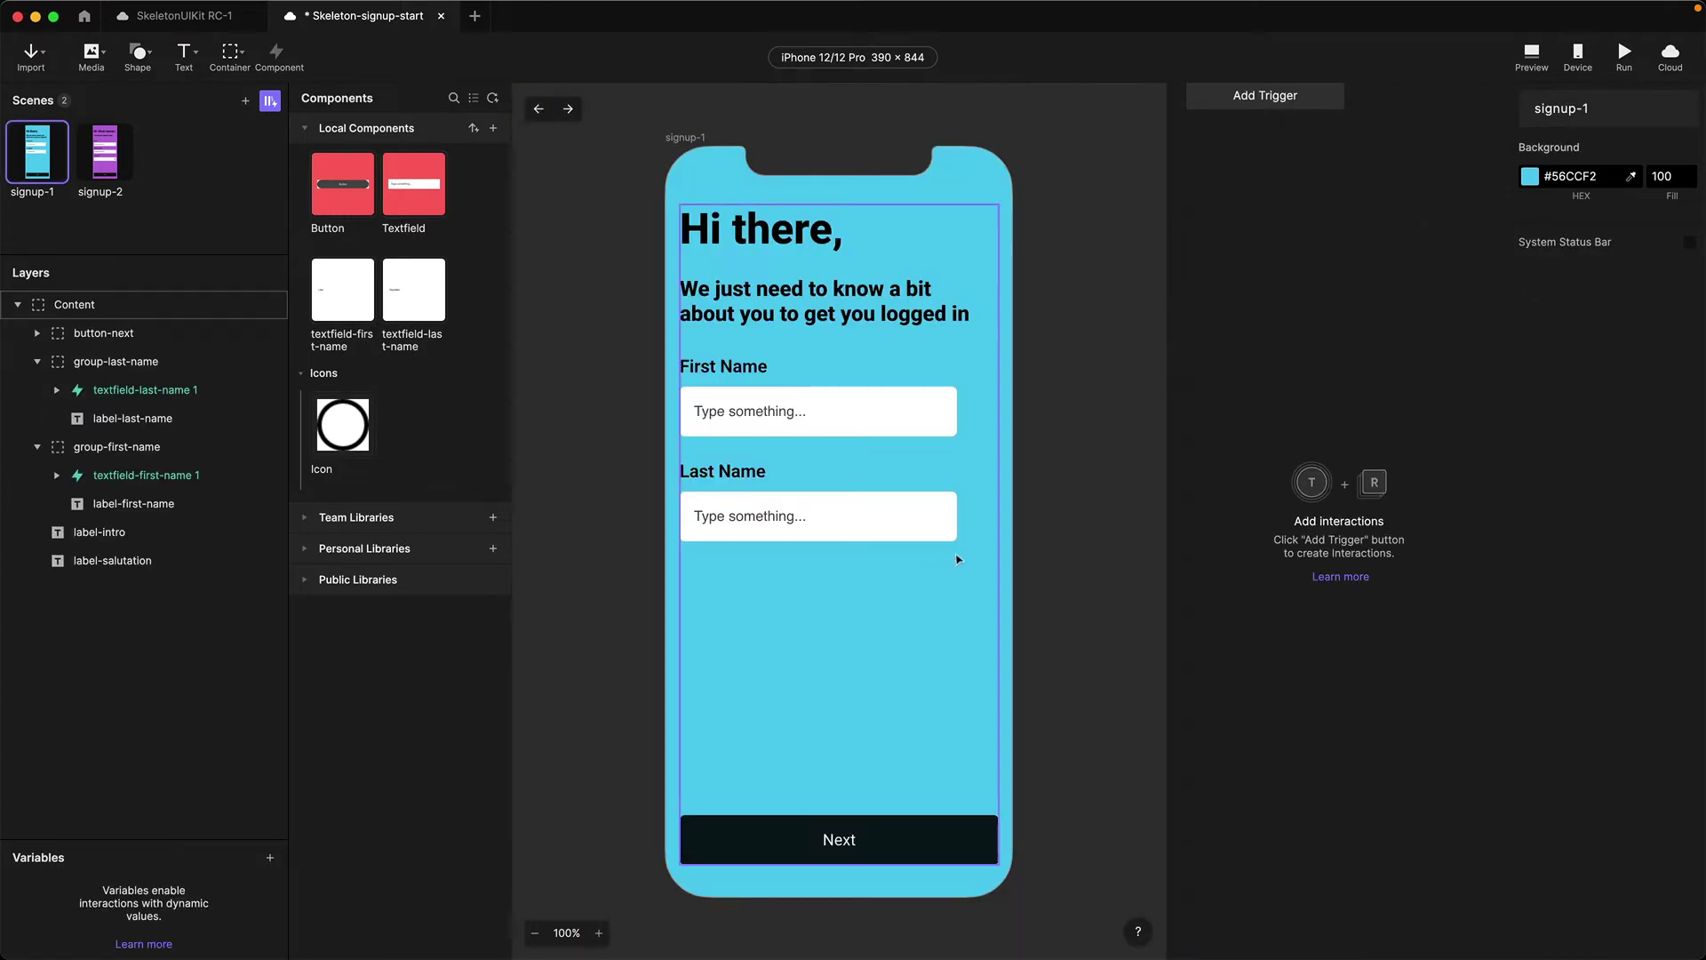
# Widen the First Name and Last Name text field instances to about 359, matching the width of their groups
pyautogui.click(902, 417)
pyautogui.click(944, 423)
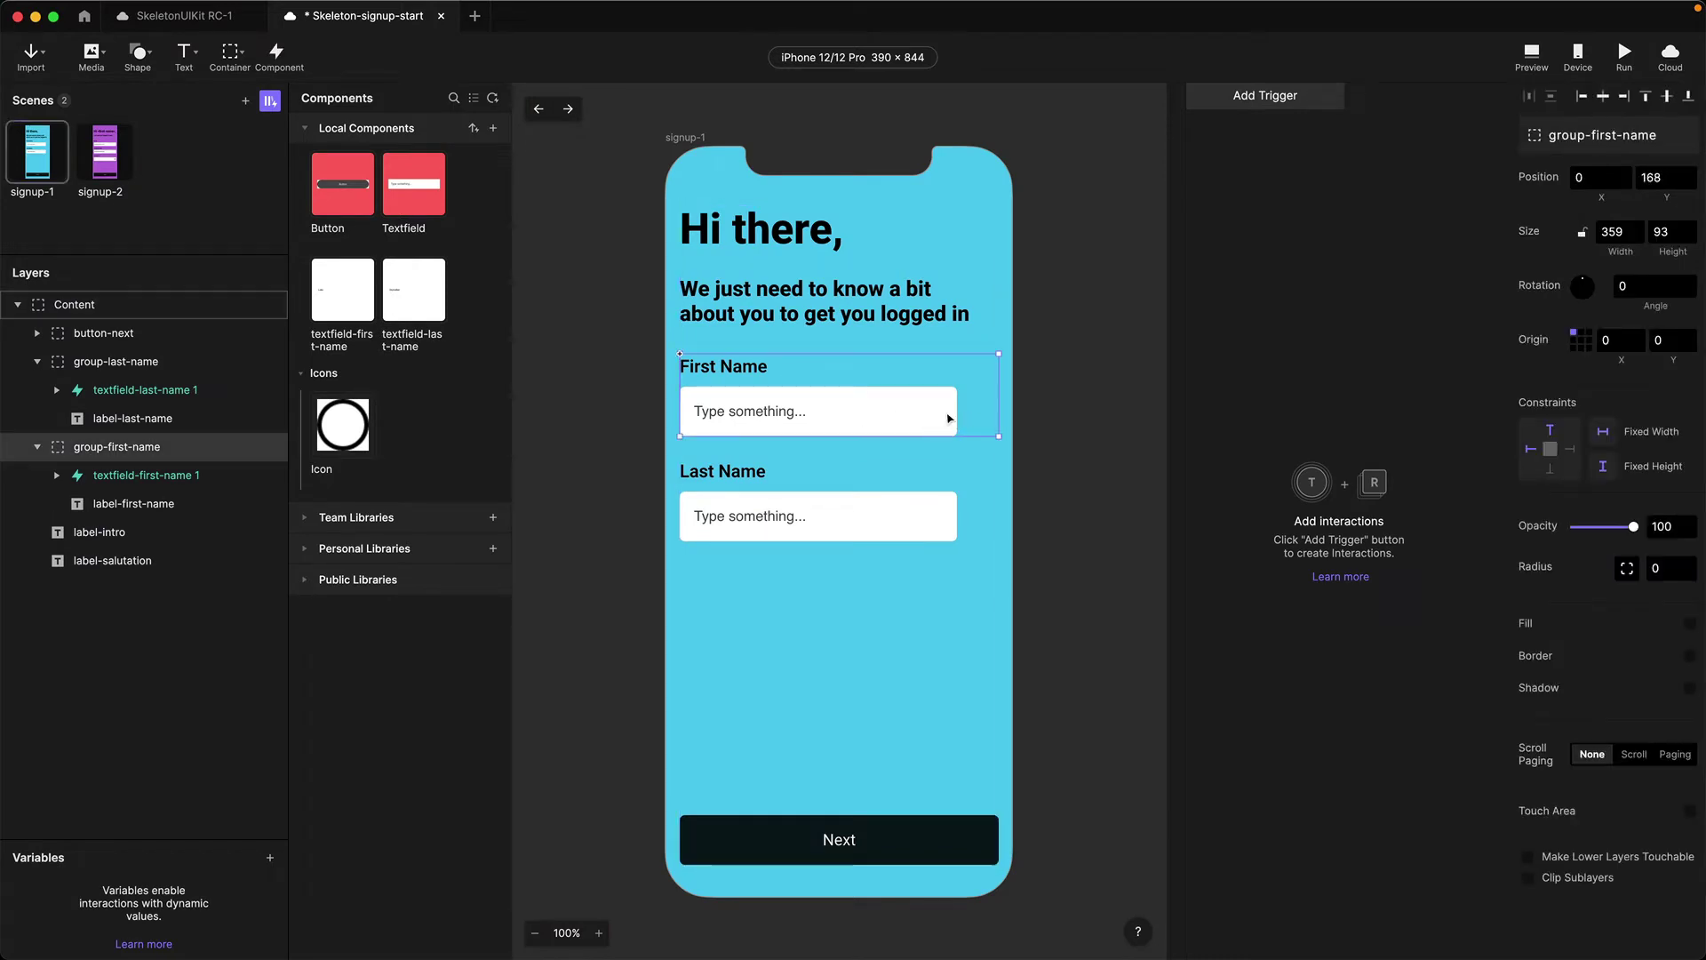
pyautogui.click(948, 421)
pyautogui.moveTo(959, 412); pyautogui.dragTo(999, 412)
pyautogui.click(944, 519)
pyautogui.click(947, 515)
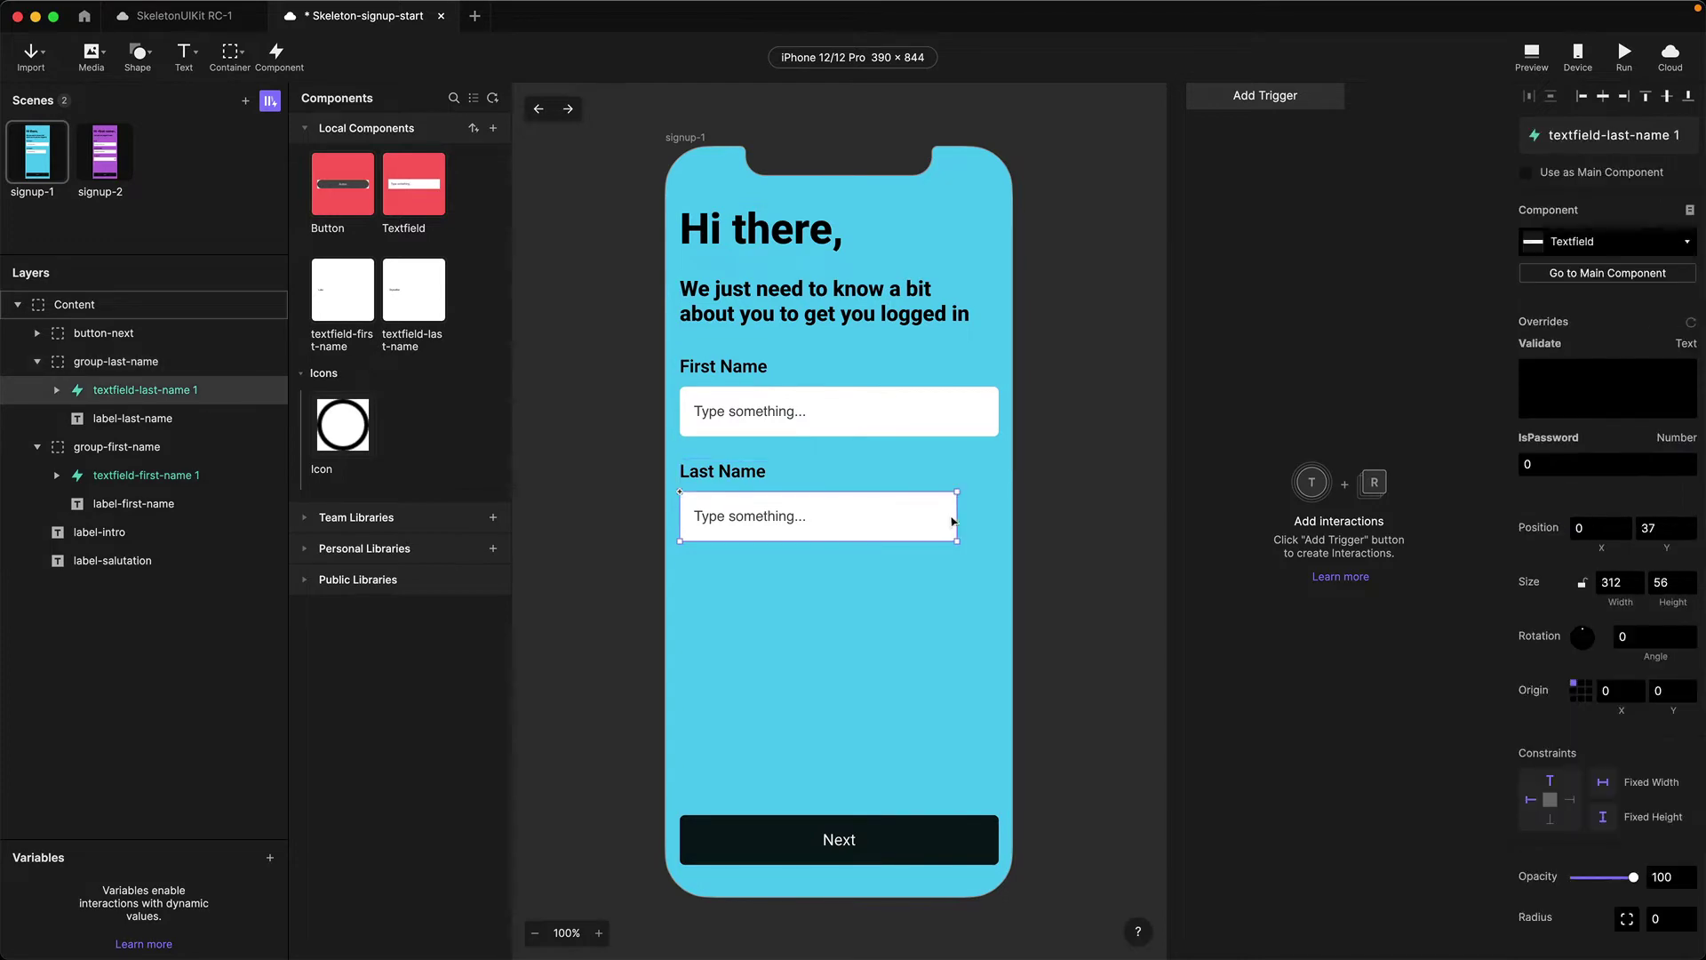
pyautogui.moveTo(957, 517); pyautogui.dragTo(999, 519)
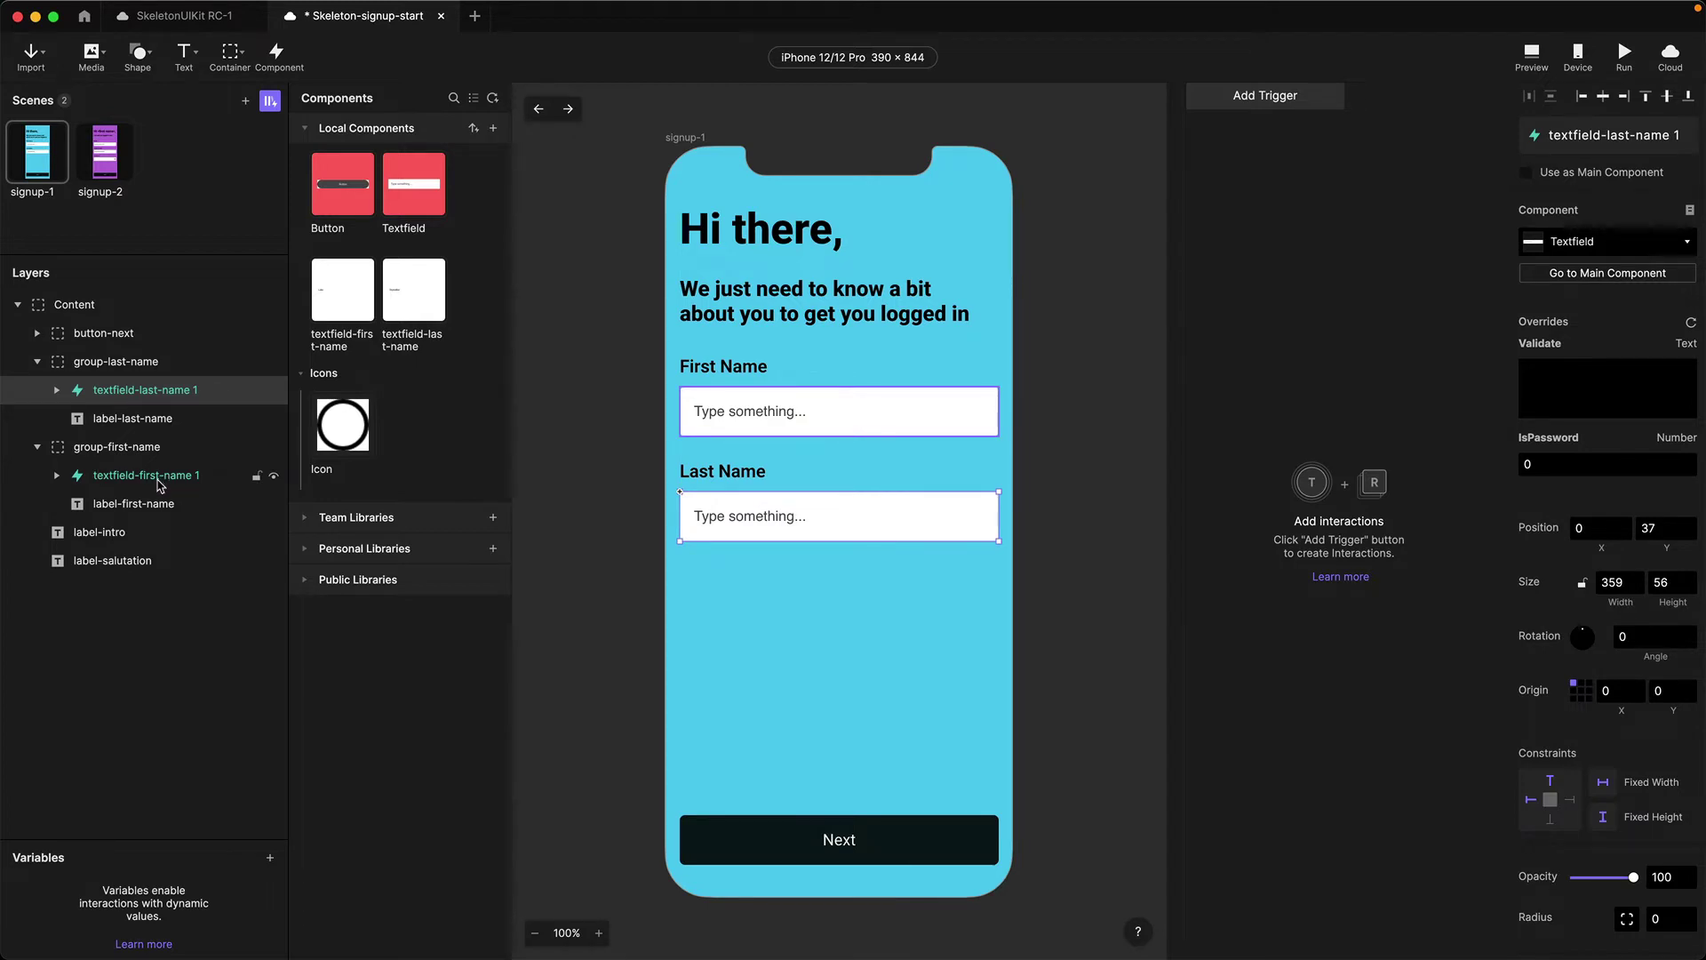
# Convert the button-next container into a component and swap its instance to the Button component
pyautogui.click(766, 851)
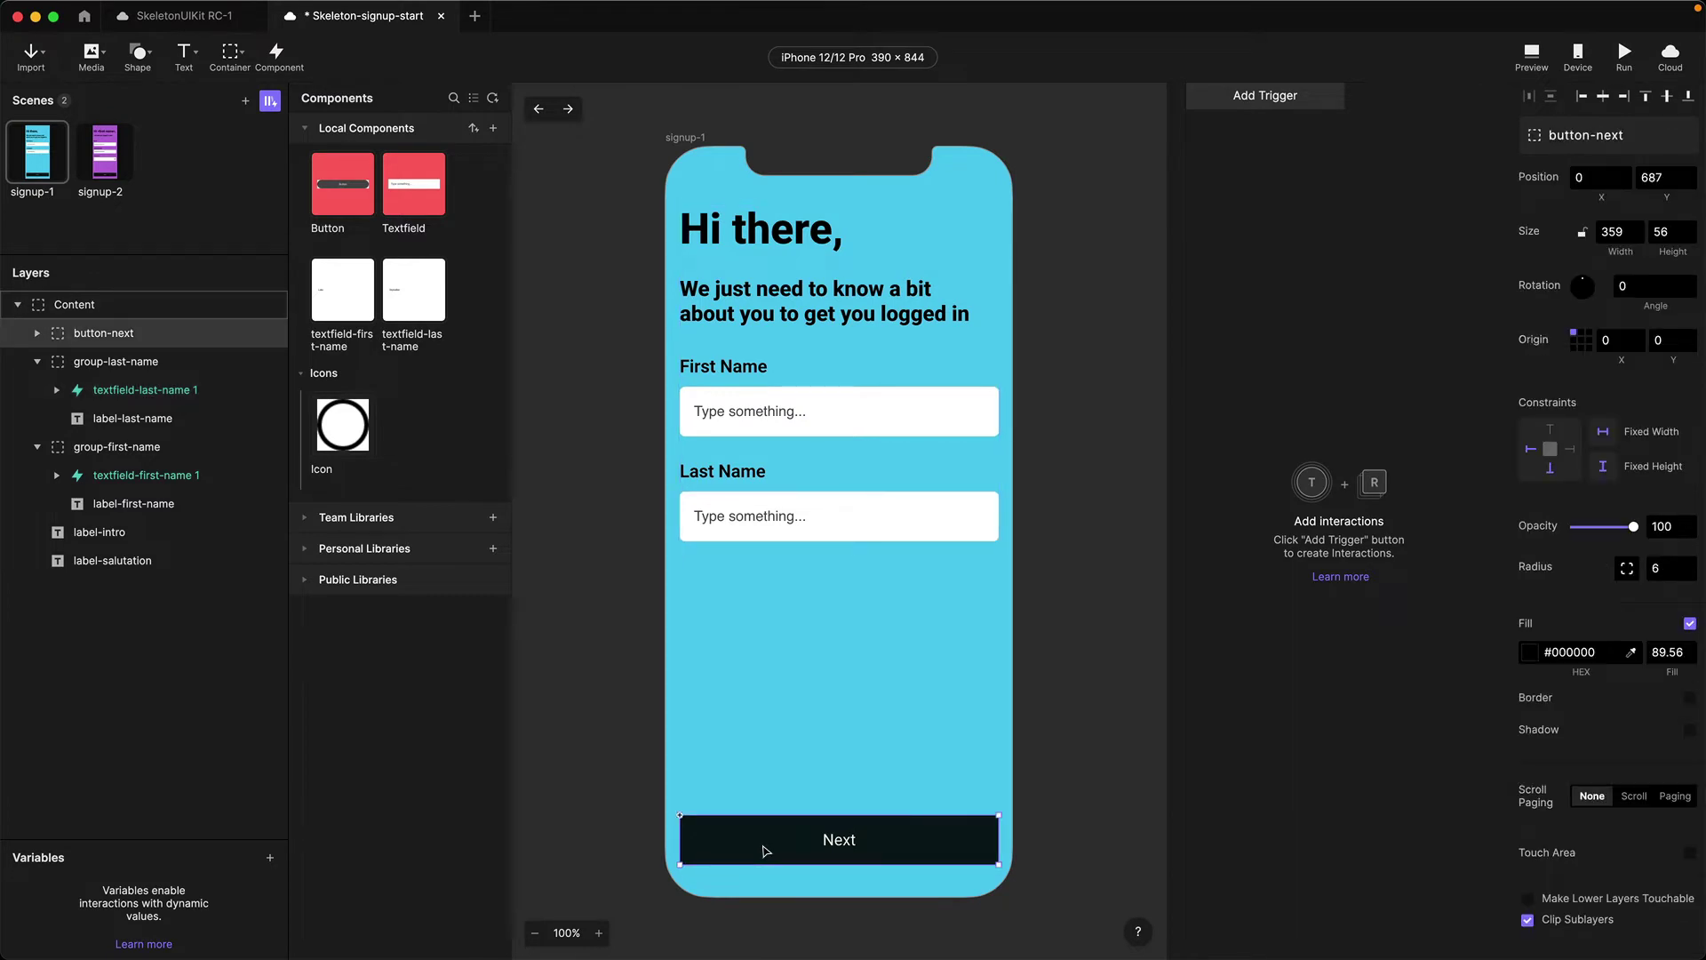
pyautogui.click(277, 55)
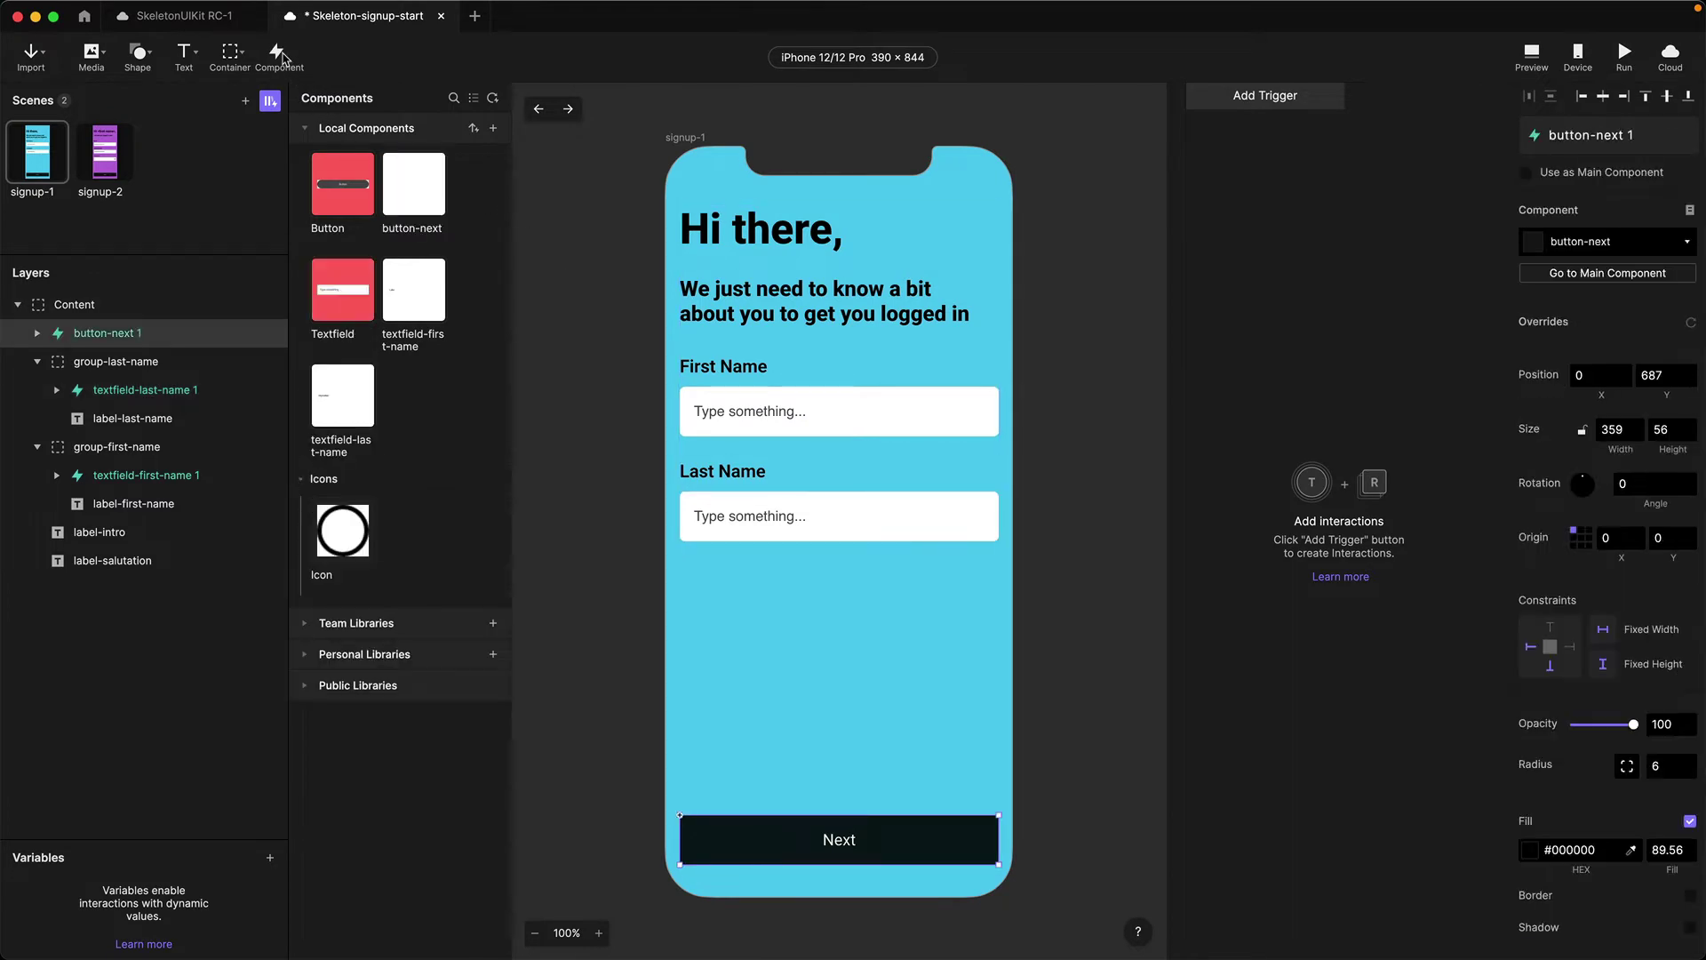
pyautogui.click(1601, 247)
pyautogui.click(1598, 332)
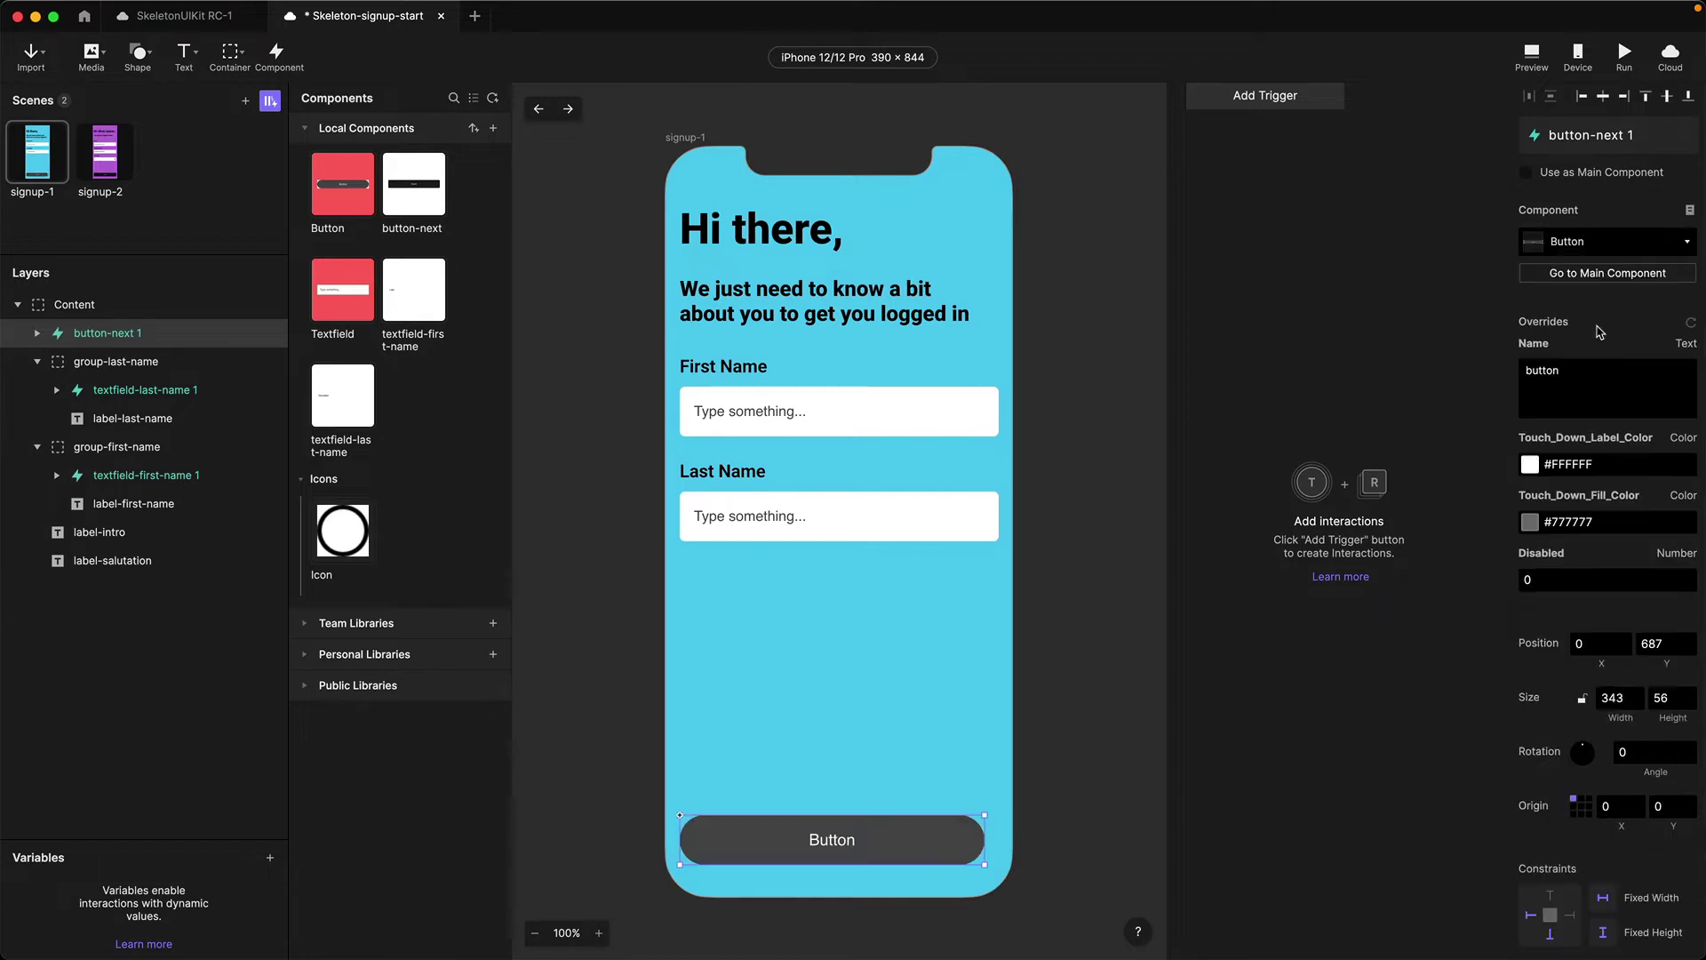
# In the main Button component, set the Plate layer's fill to black #000000
pyautogui.doubleClick(330, 184)
pyautogui.click(757, 384)
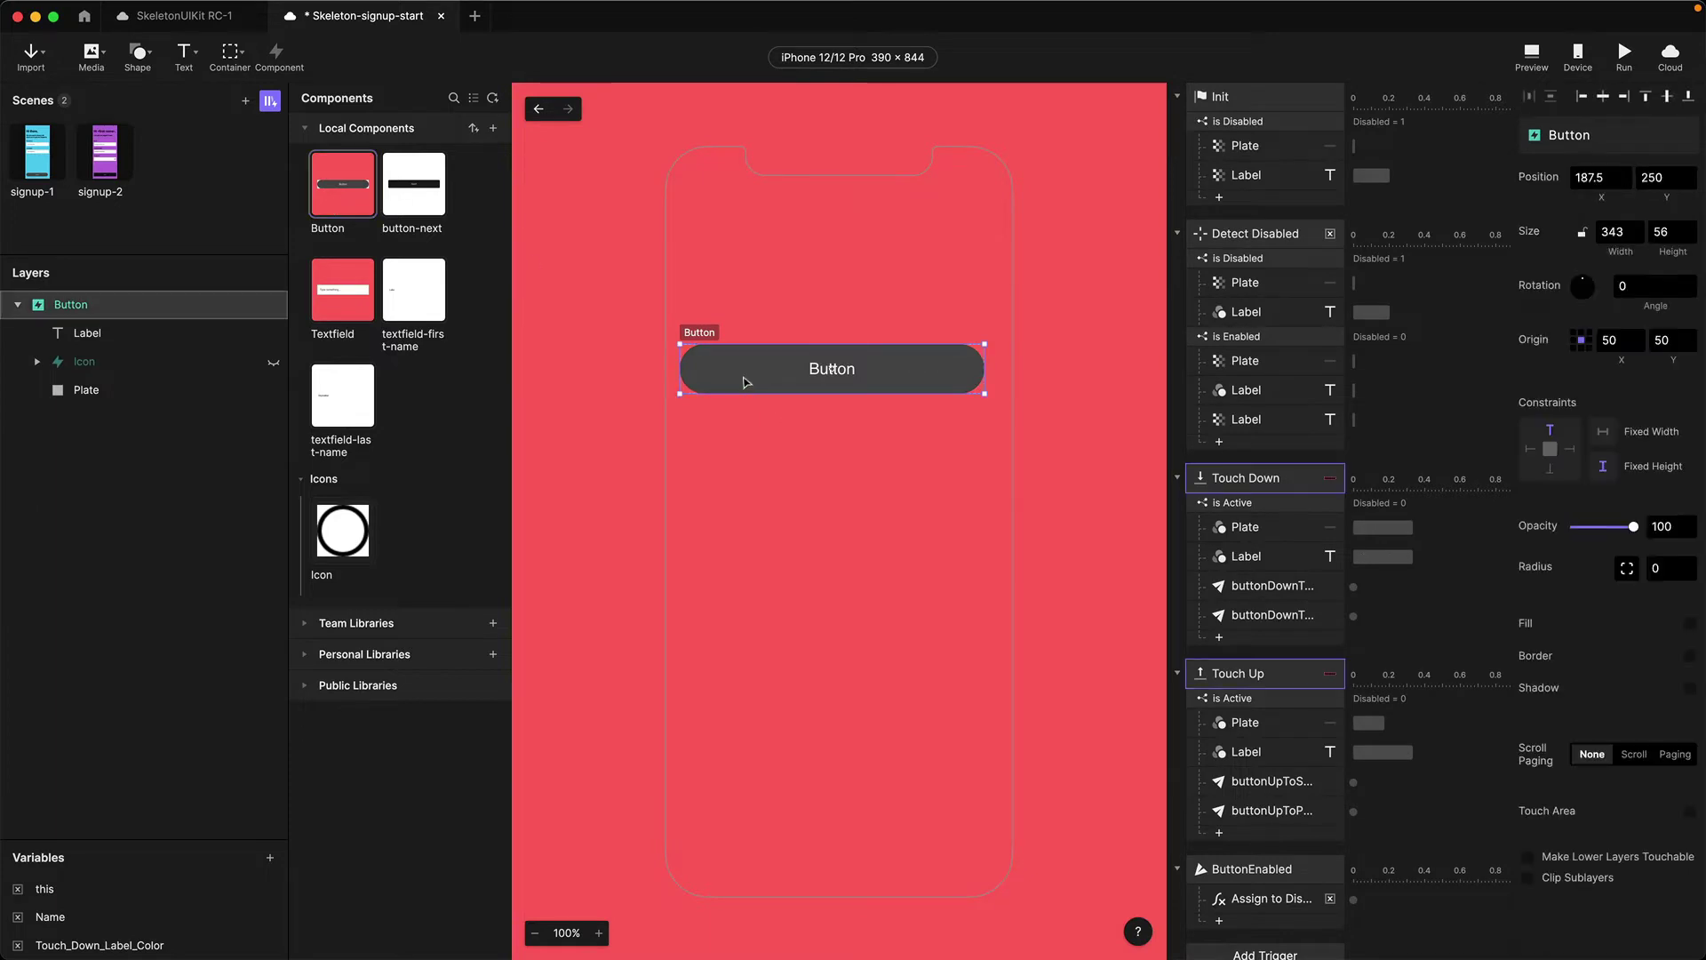
pyautogui.click(86, 391)
pyautogui.click(1529, 652)
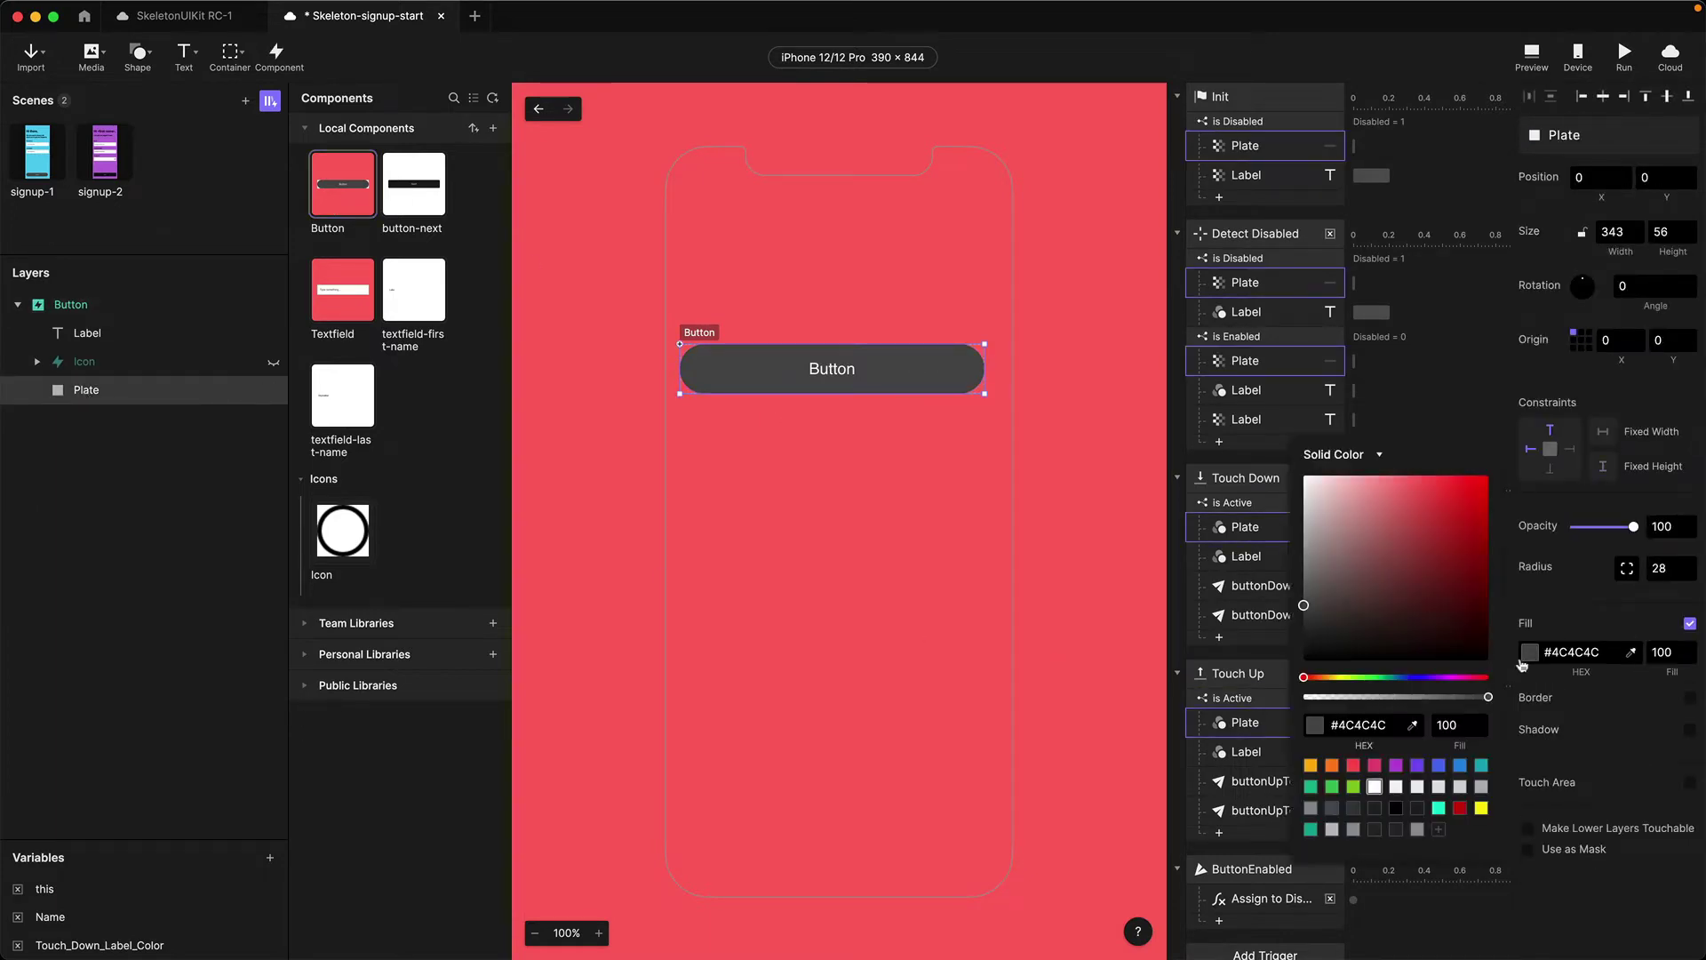
pyautogui.click(1395, 807)
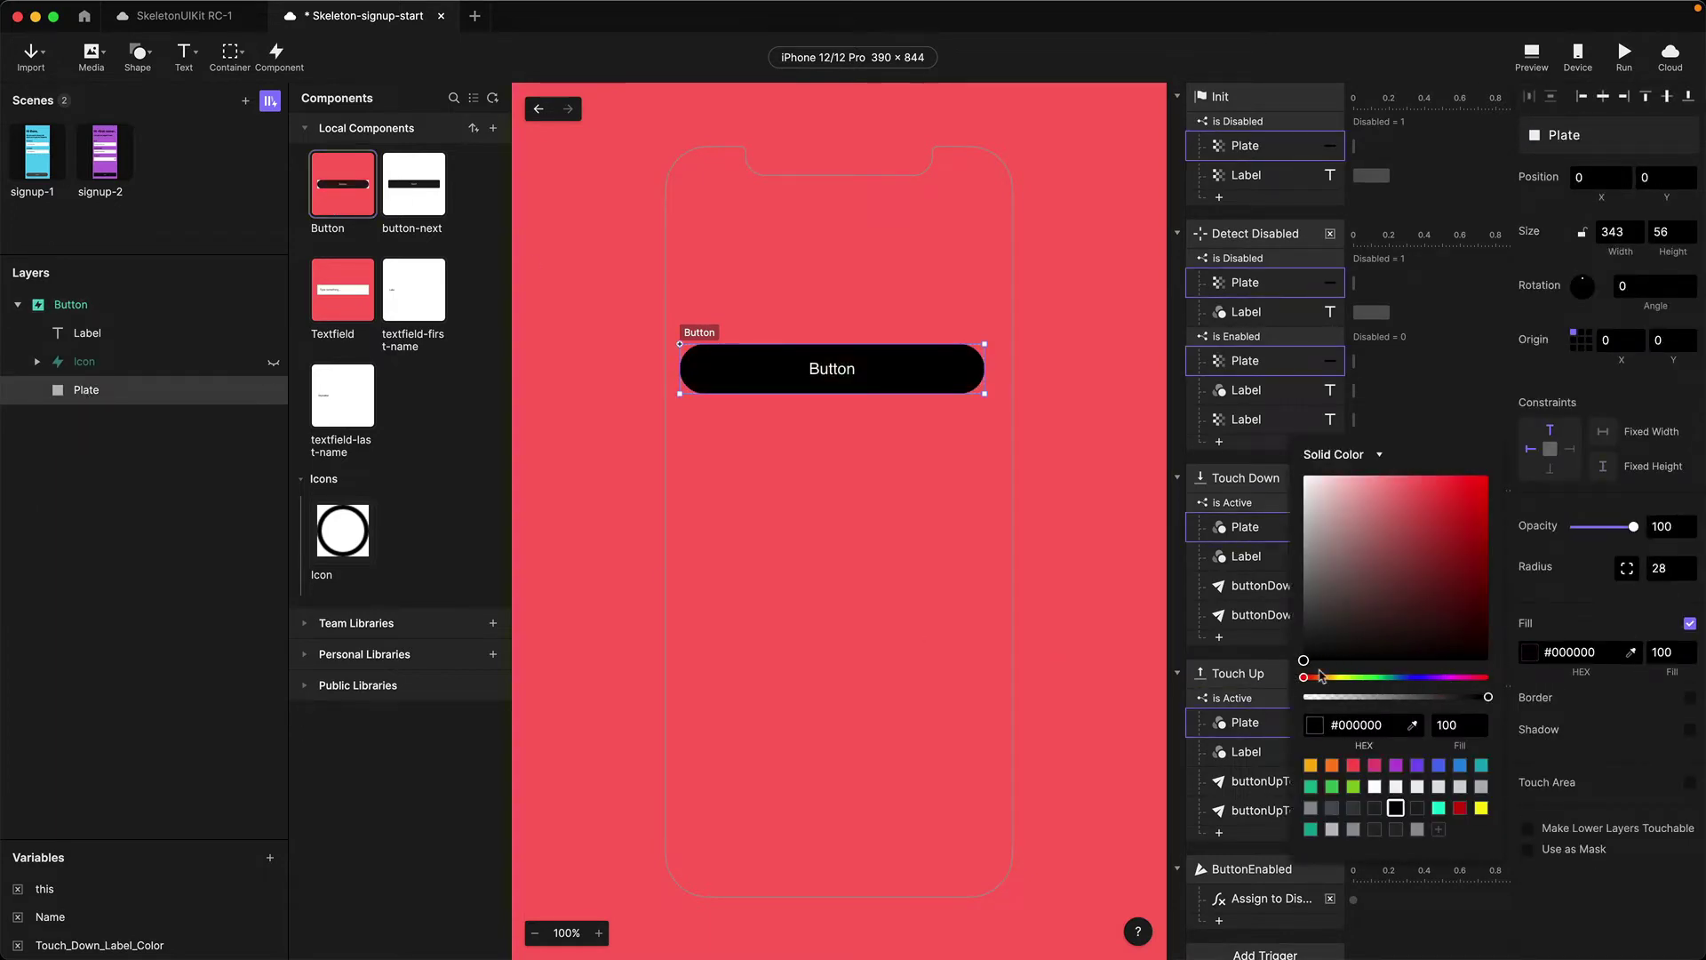
# Set the Plate layer's corner radius to 6 and return to the signup-1 scene
pyautogui.click(1652, 566)
pyautogui.click(1661, 569)
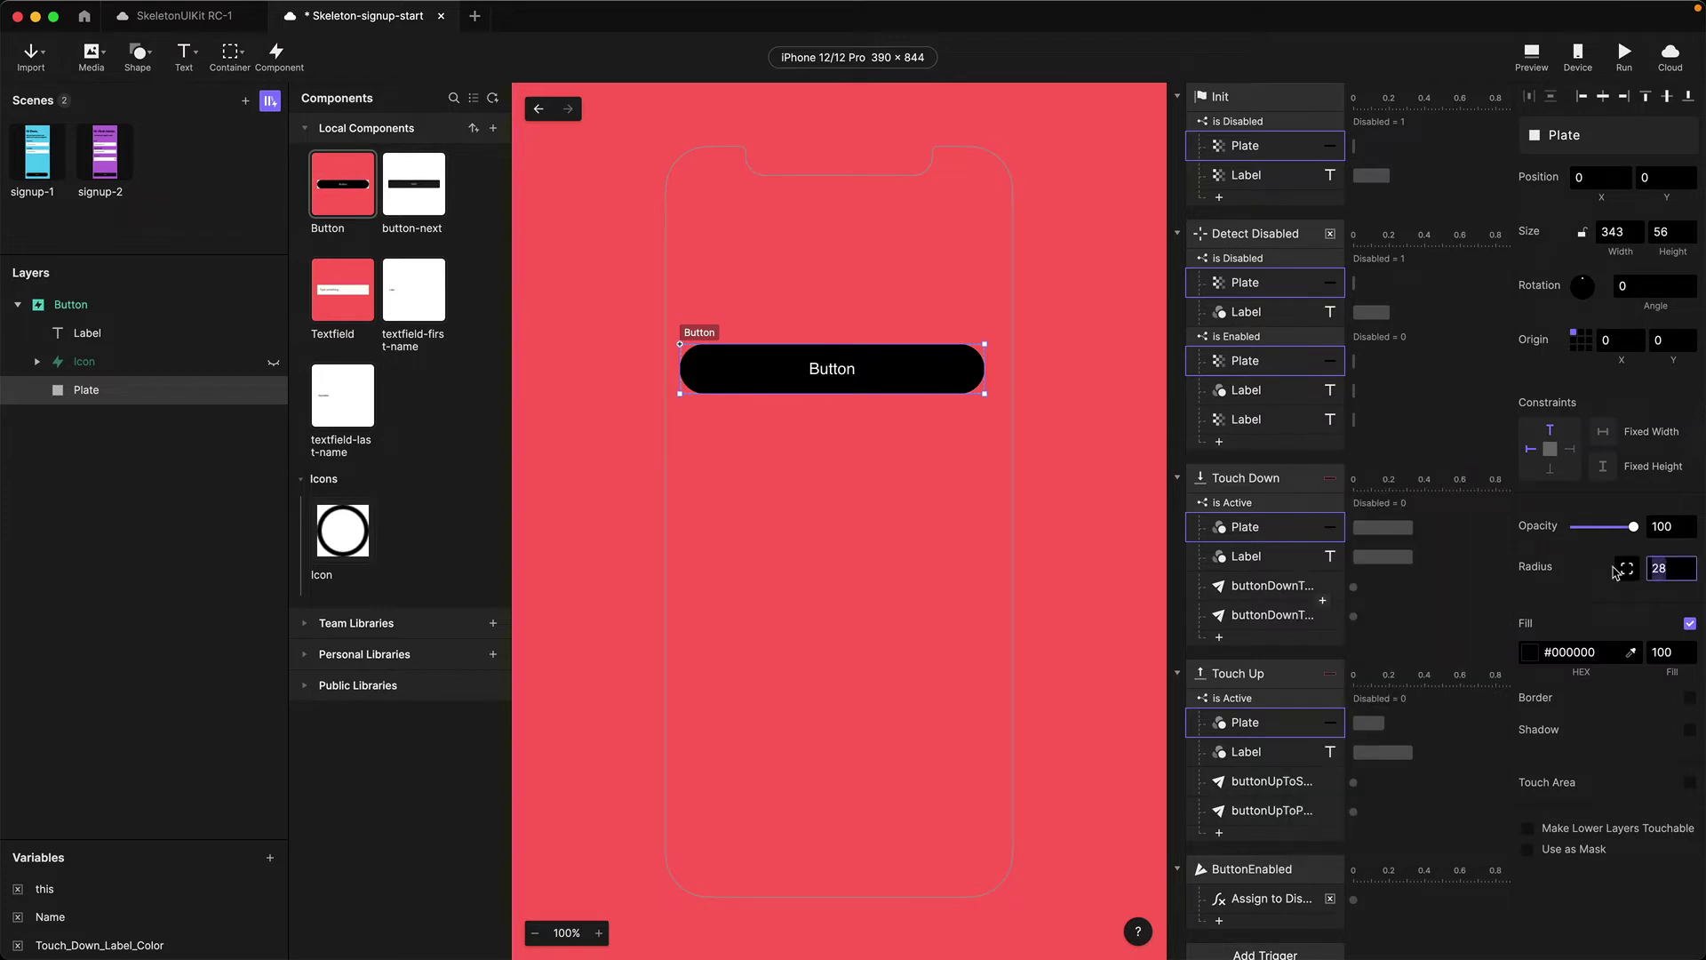
pyautogui.write('6')
pyautogui.press('Return')
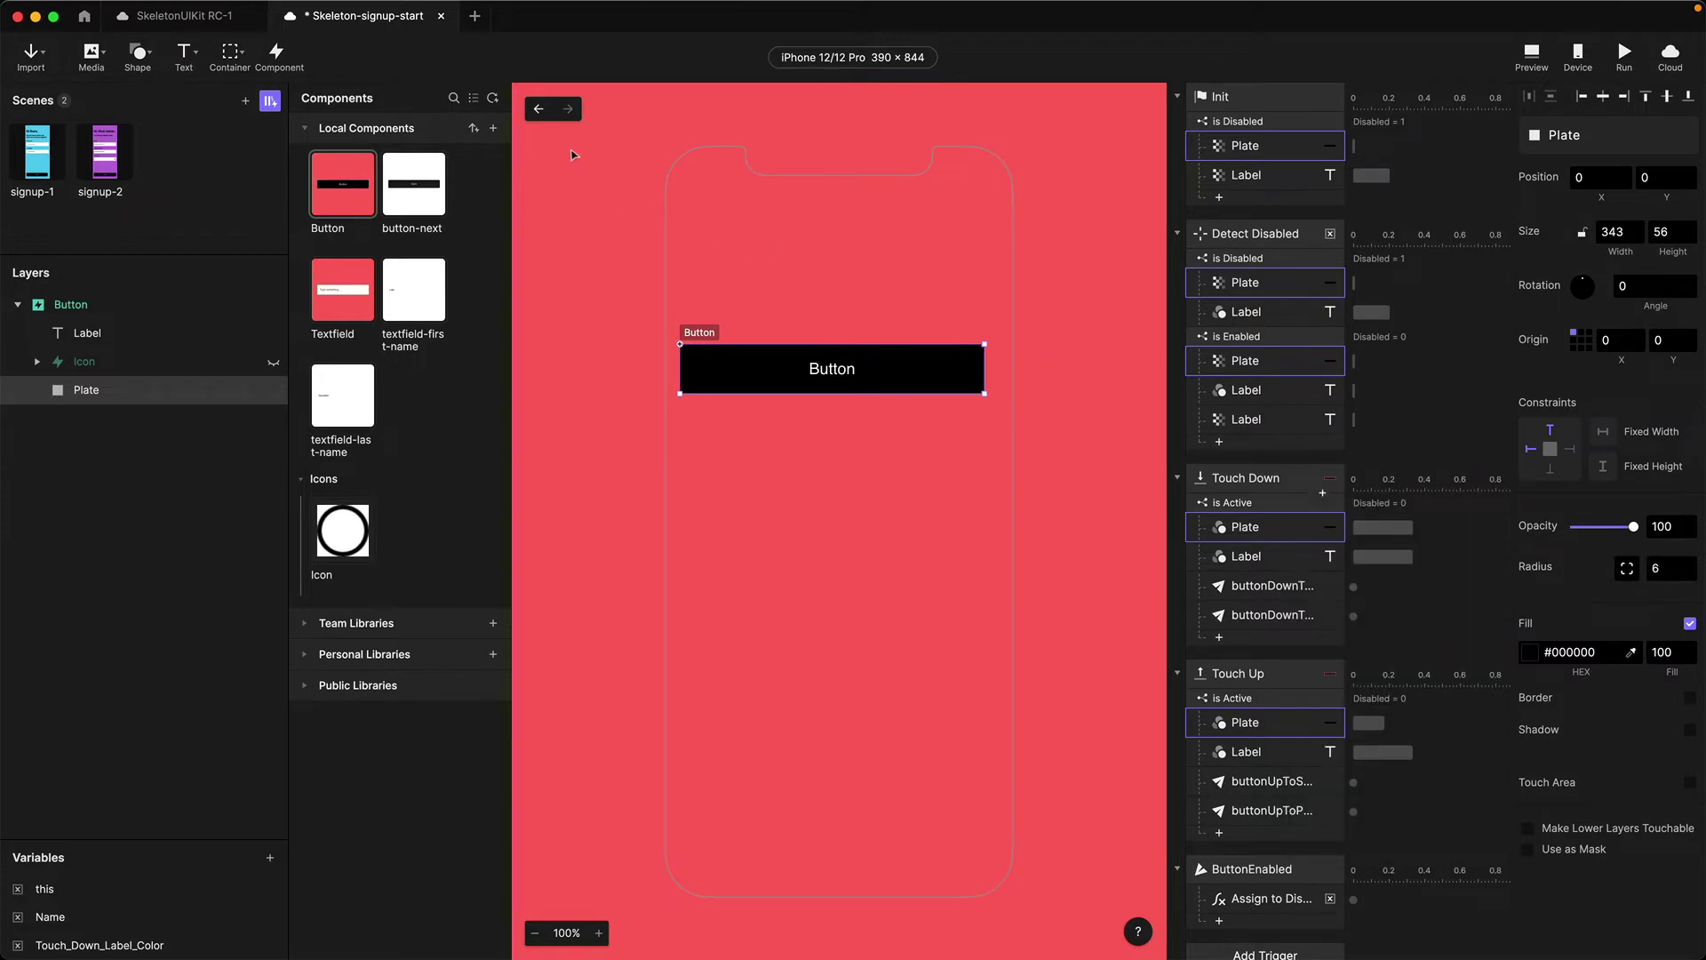
pyautogui.click(540, 110)
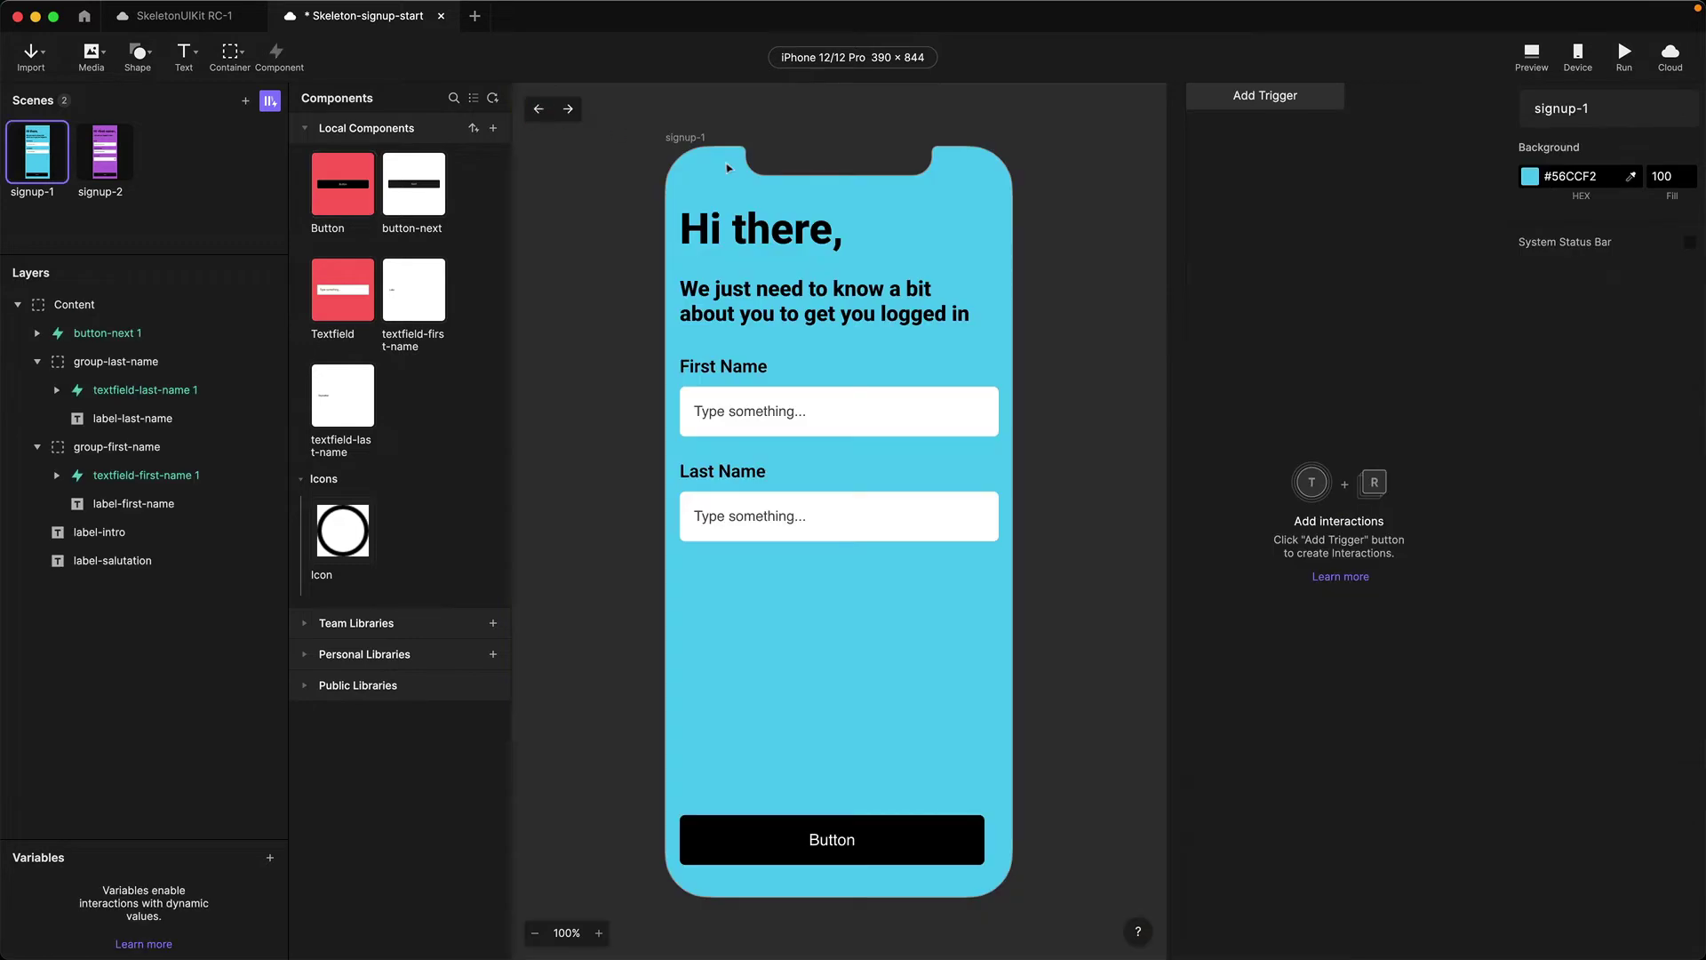
# Widen the button-next 1 instance to 359, matching the width of the text fields
pyautogui.click(925, 838)
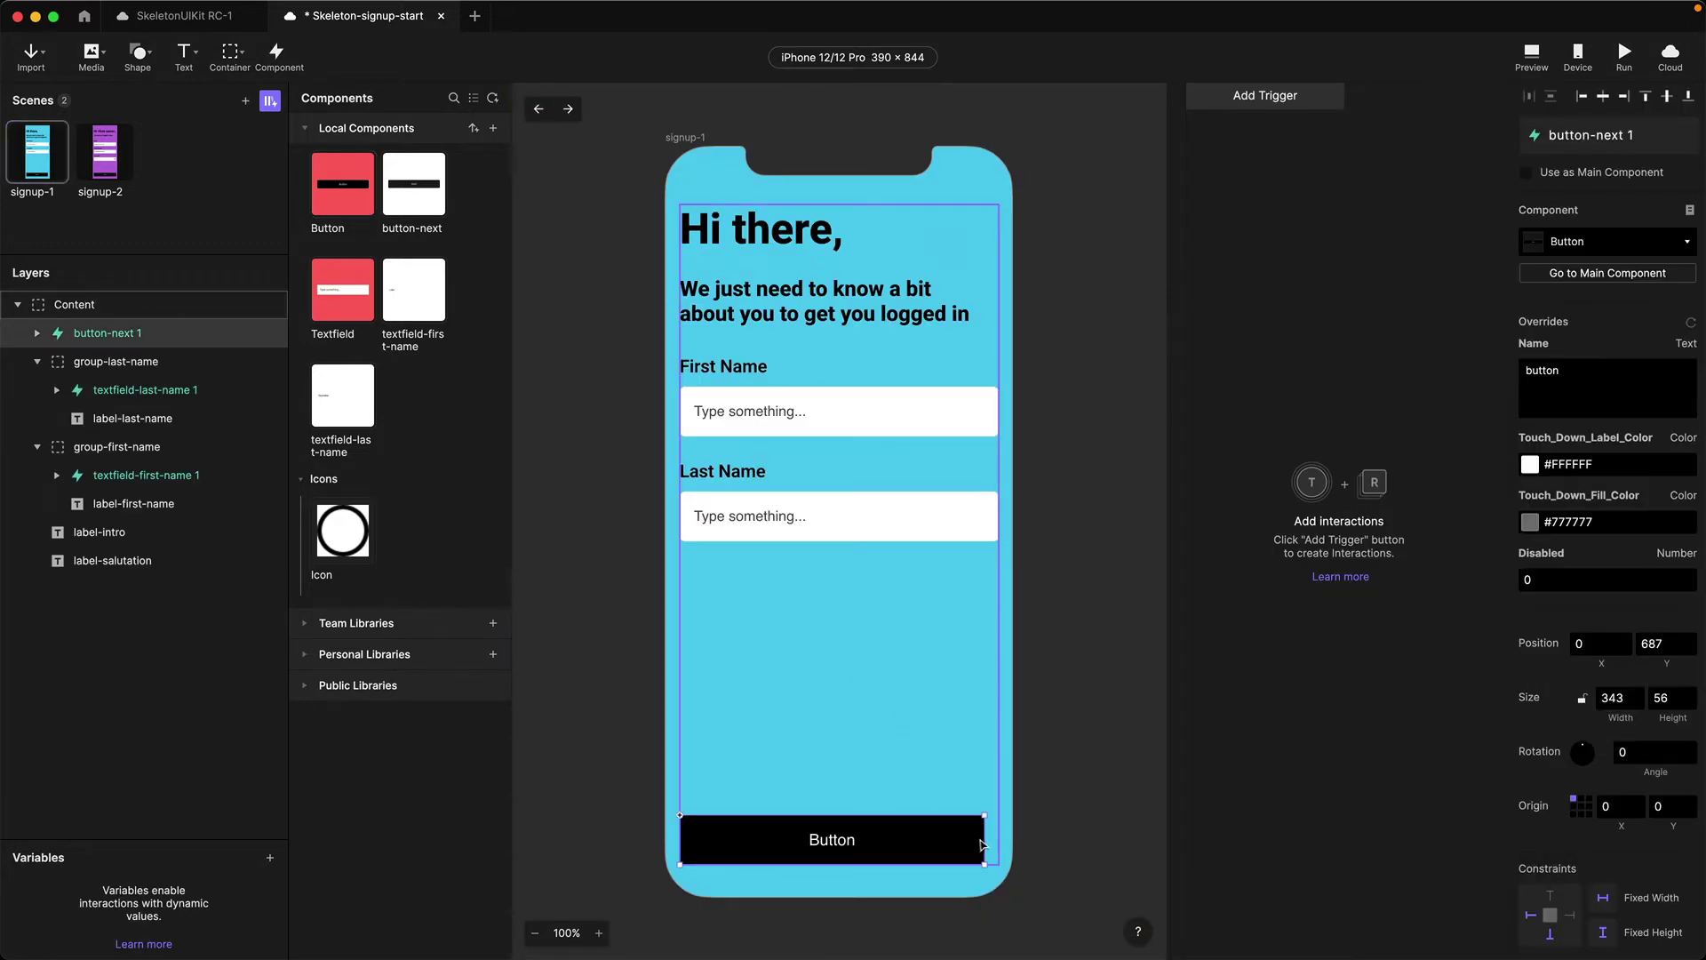
pyautogui.moveTo(983, 840); pyautogui.dragTo(998, 840)
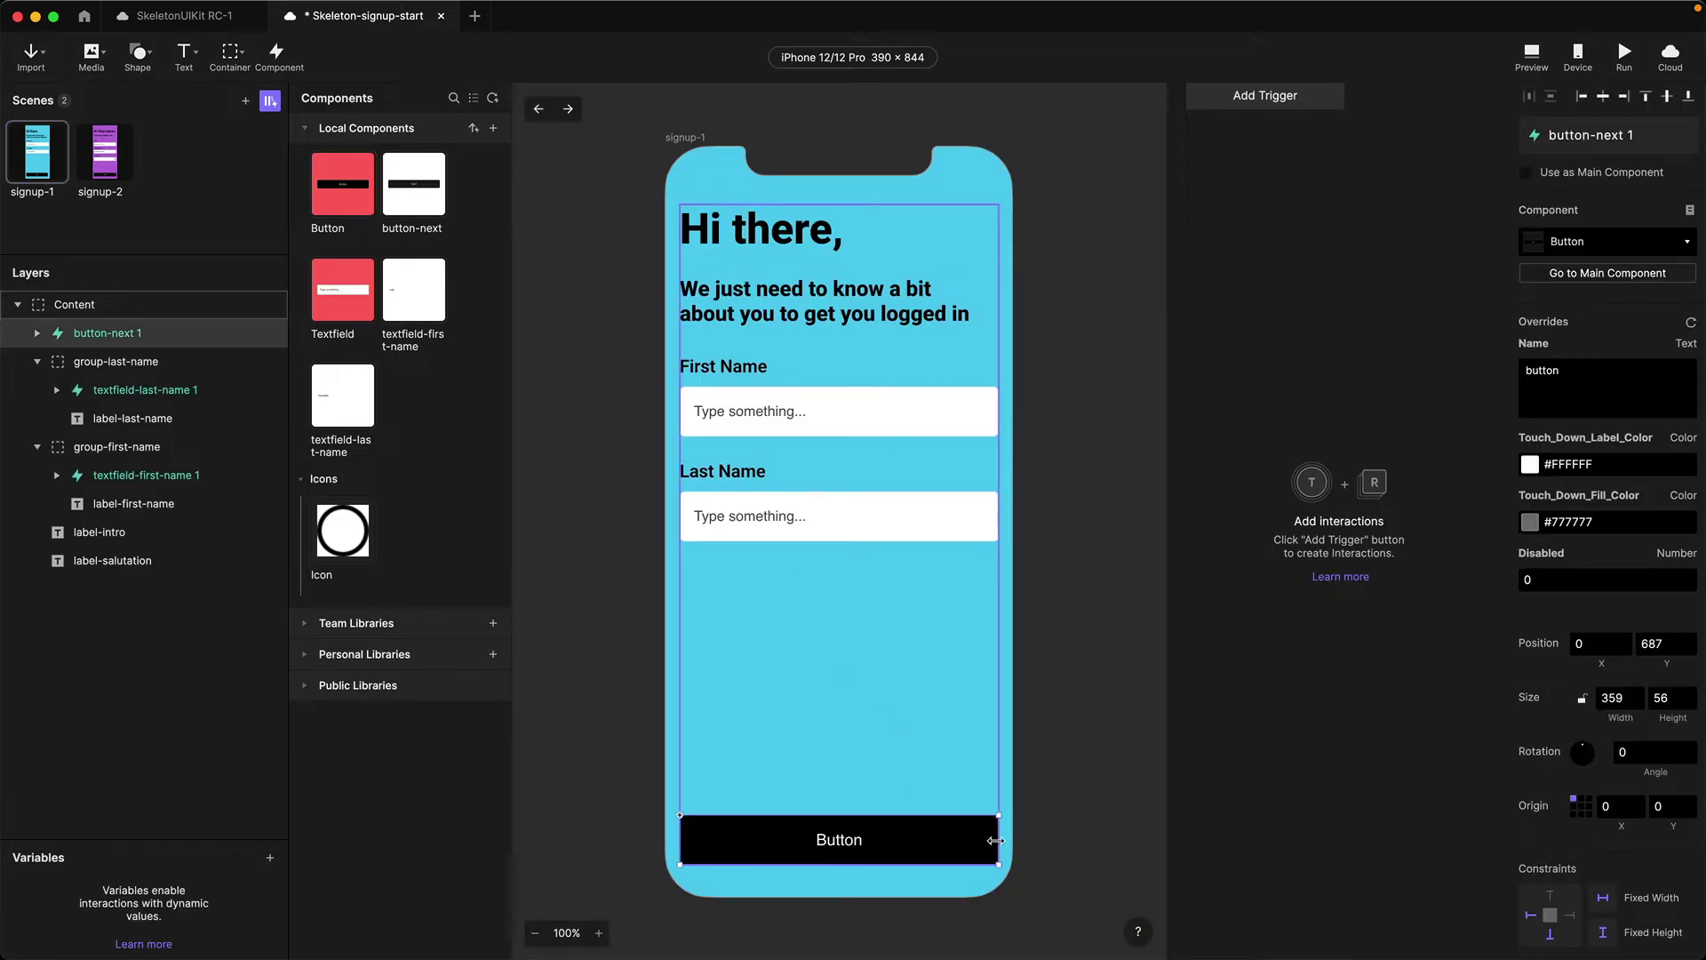
pyautogui.click(1038, 855)
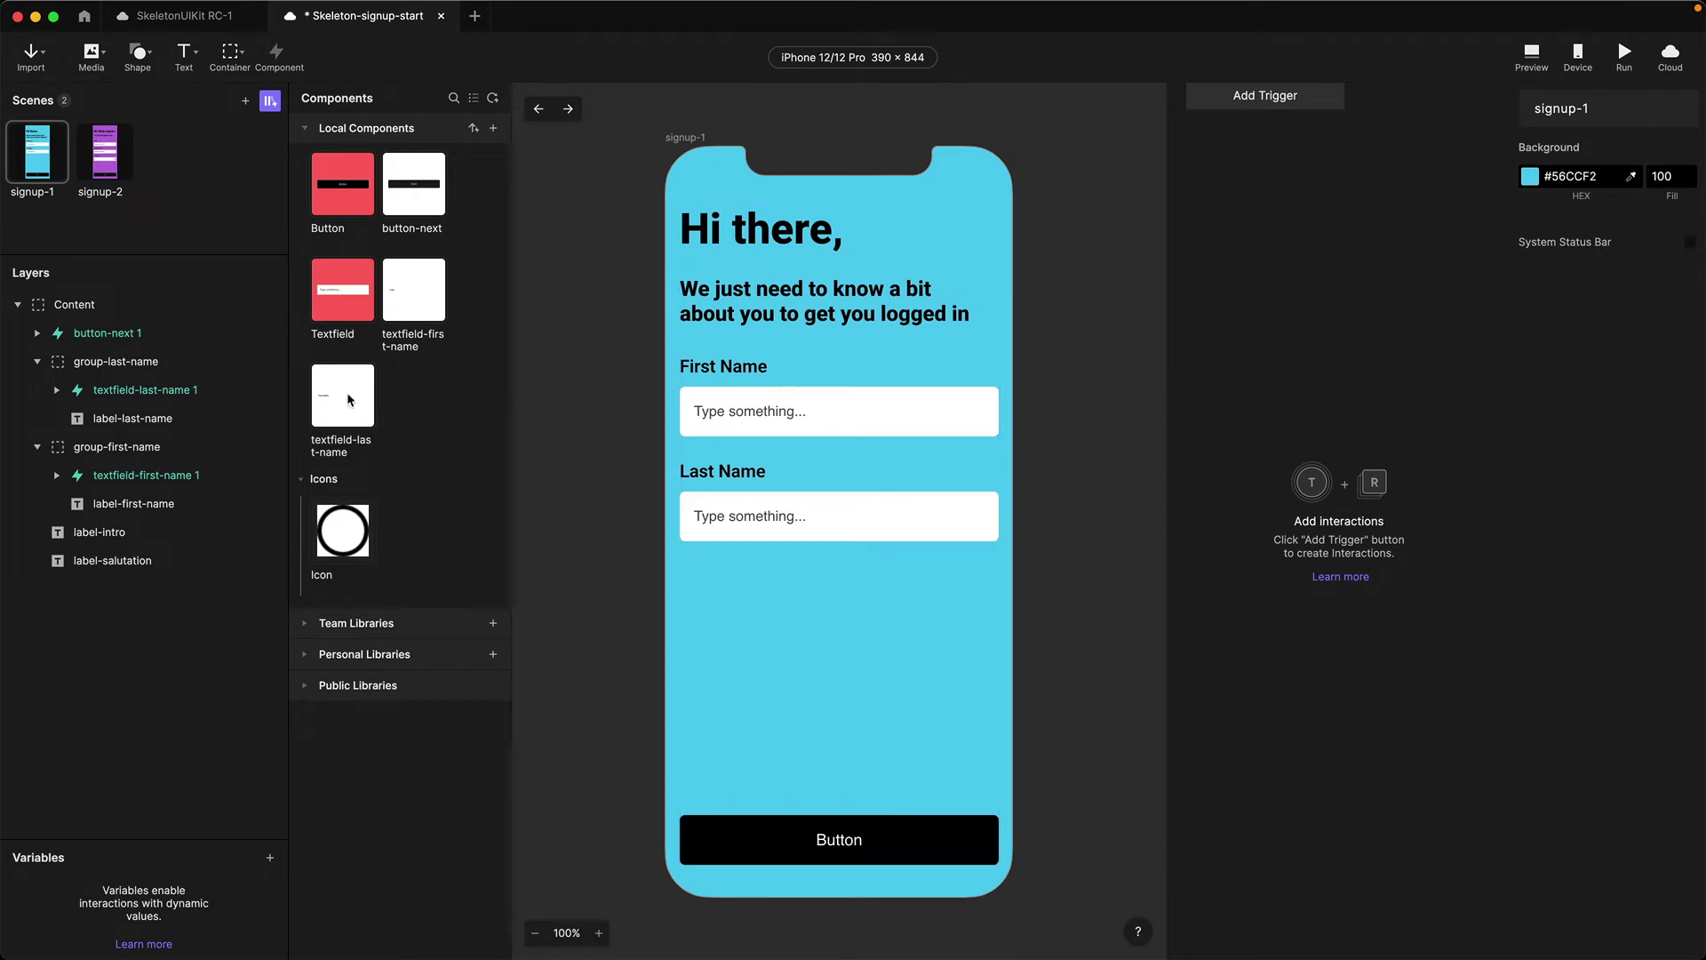
# Delete the unused button-next and textfield-last-name local components, and try to delete textfield-first-name
pyautogui.click(433, 193)
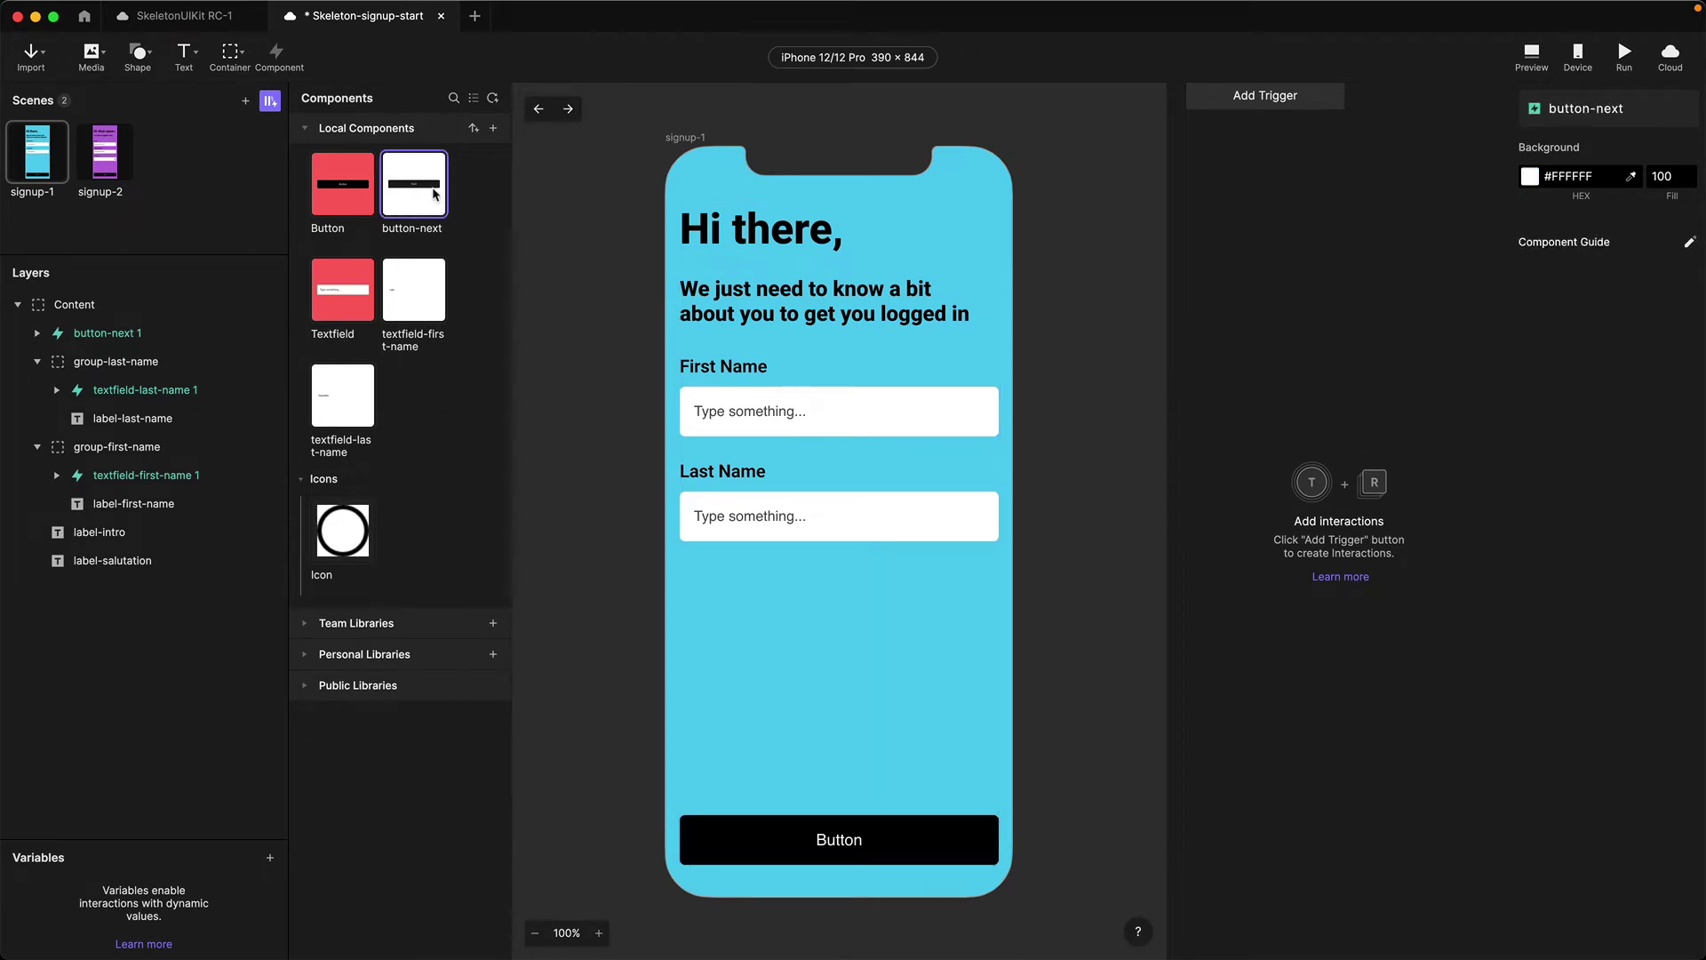
pyautogui.press('Delete')
pyautogui.click(423, 285)
pyautogui.press('Delete')
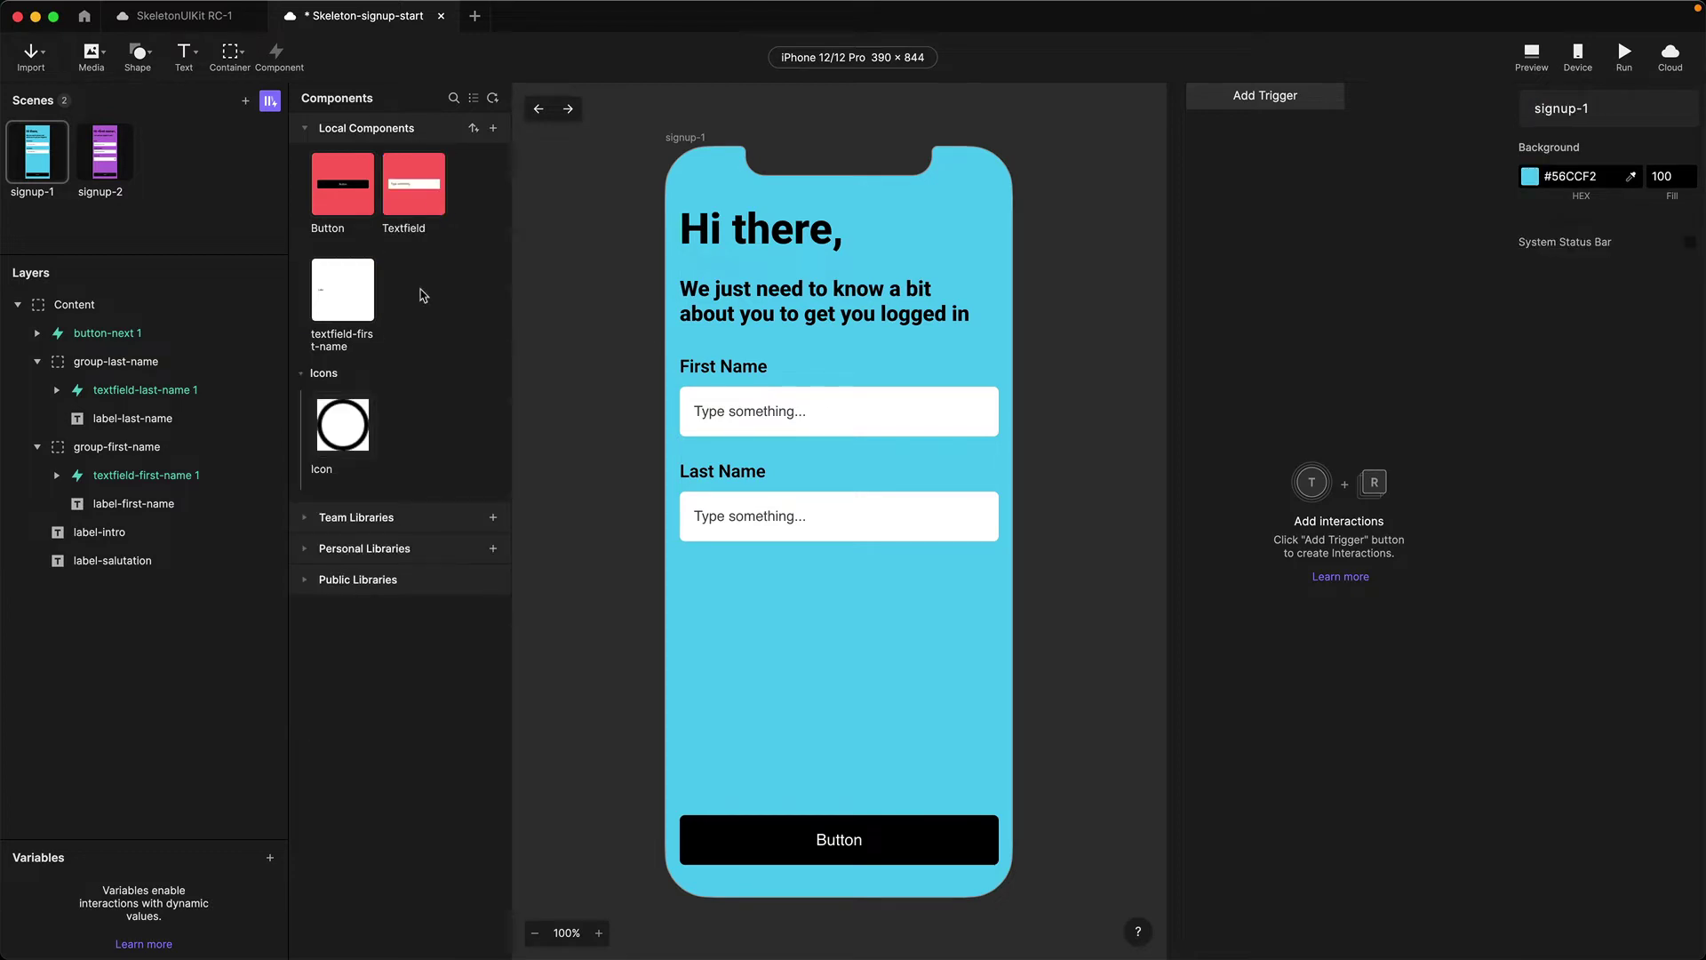
pyautogui.click(334, 295)
pyautogui.press('Delete')
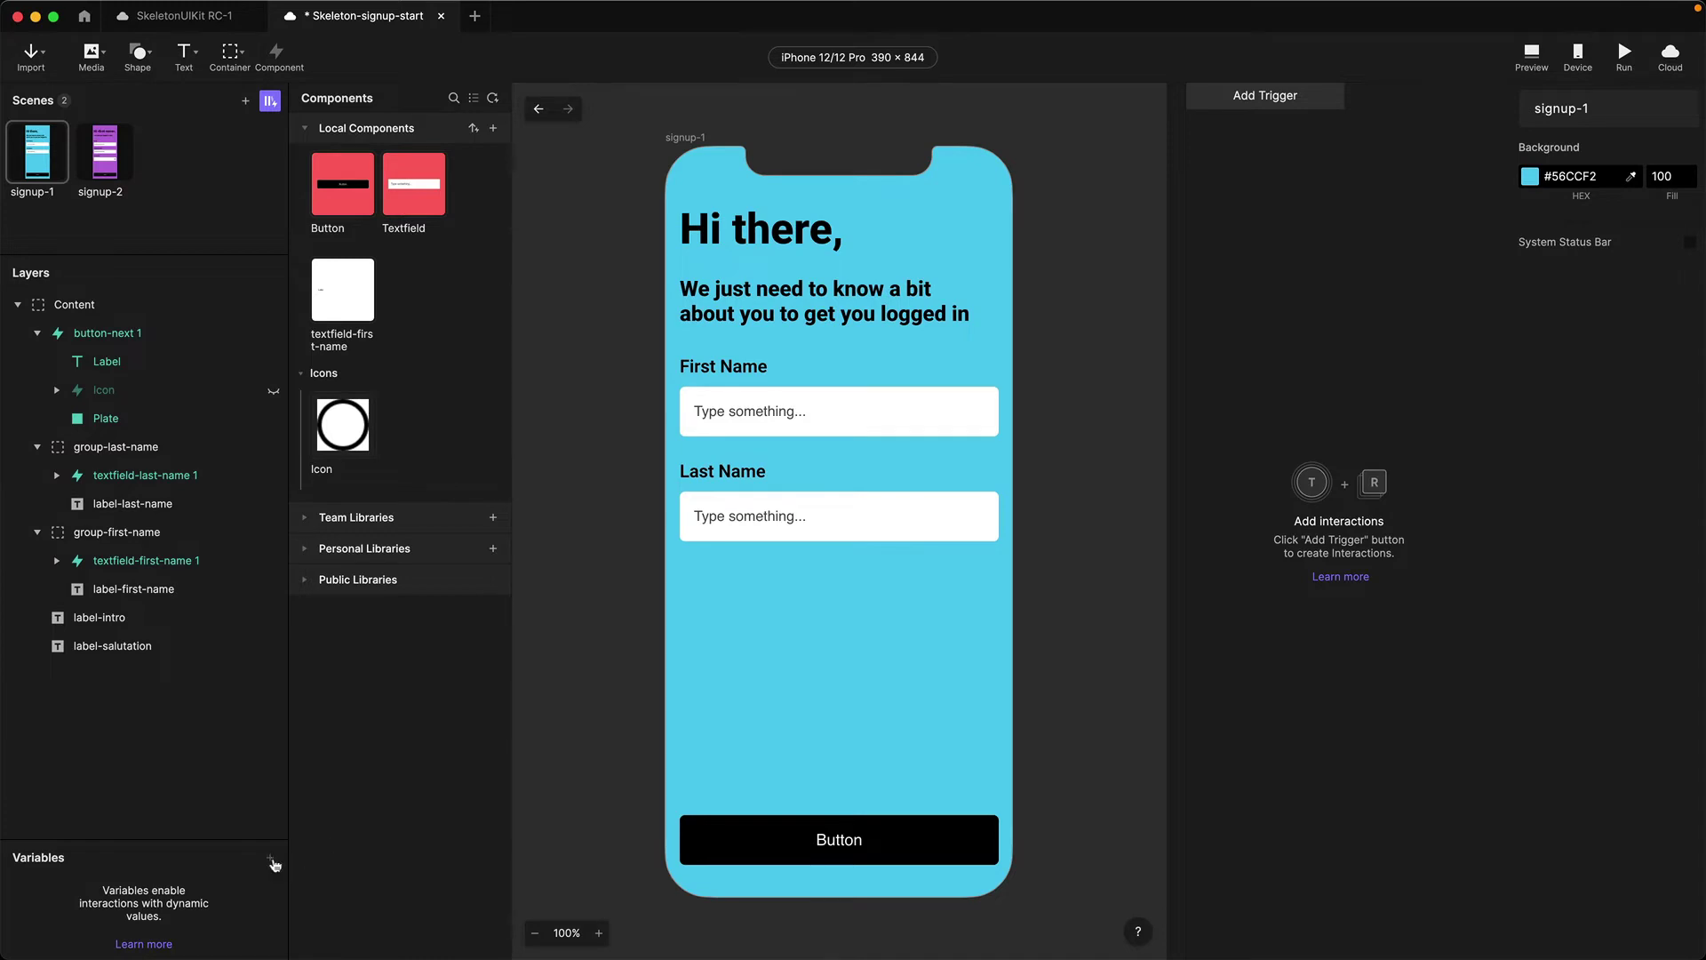
# Create a variable for all scenes named firstName and set its type to Text
pyautogui.click(270, 859)
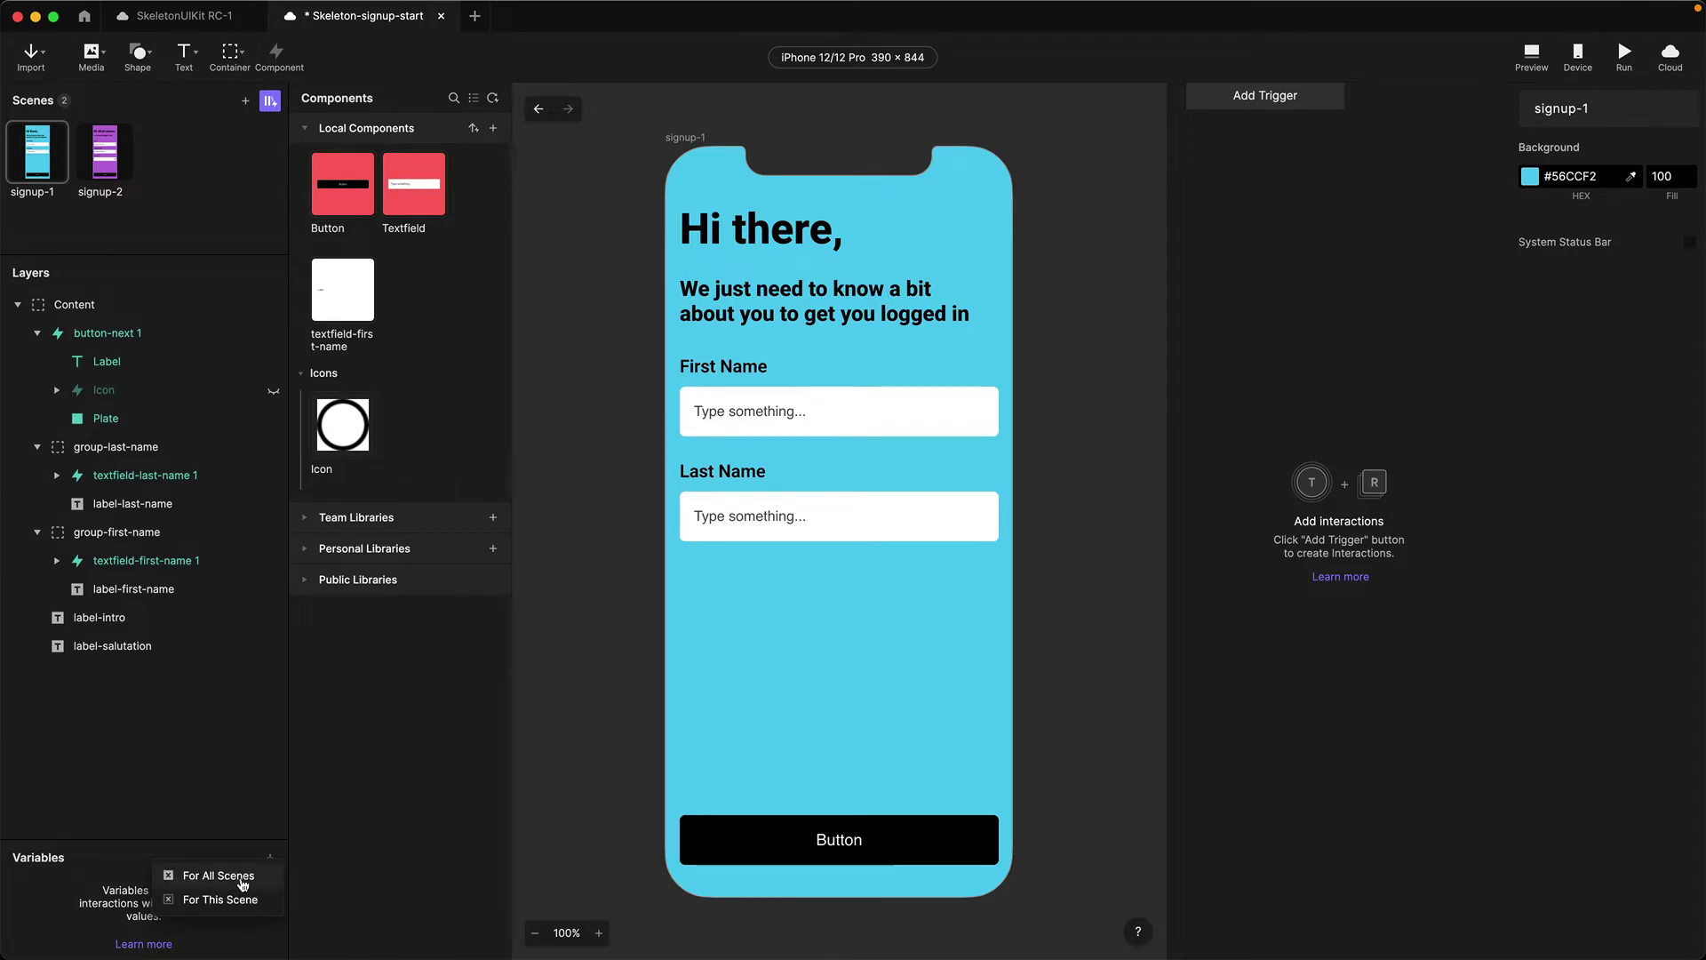
pyautogui.click(241, 880)
pyautogui.doubleClick(73, 889)
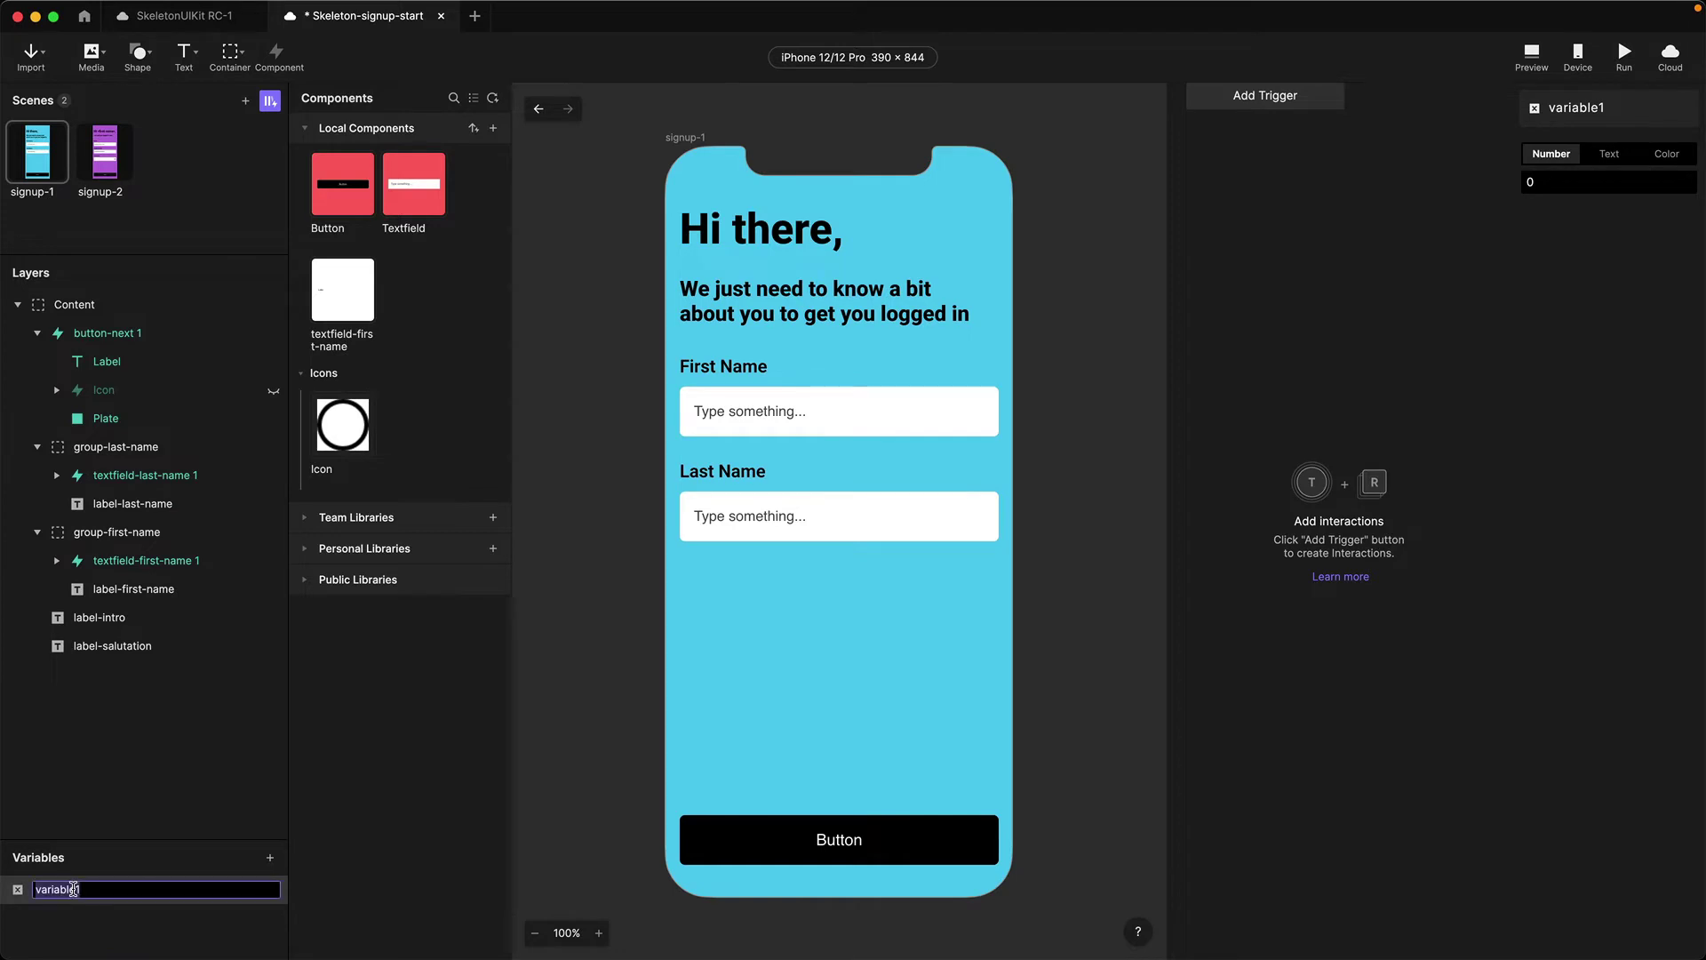
pyautogui.write('firstName')
pyautogui.press('Return')
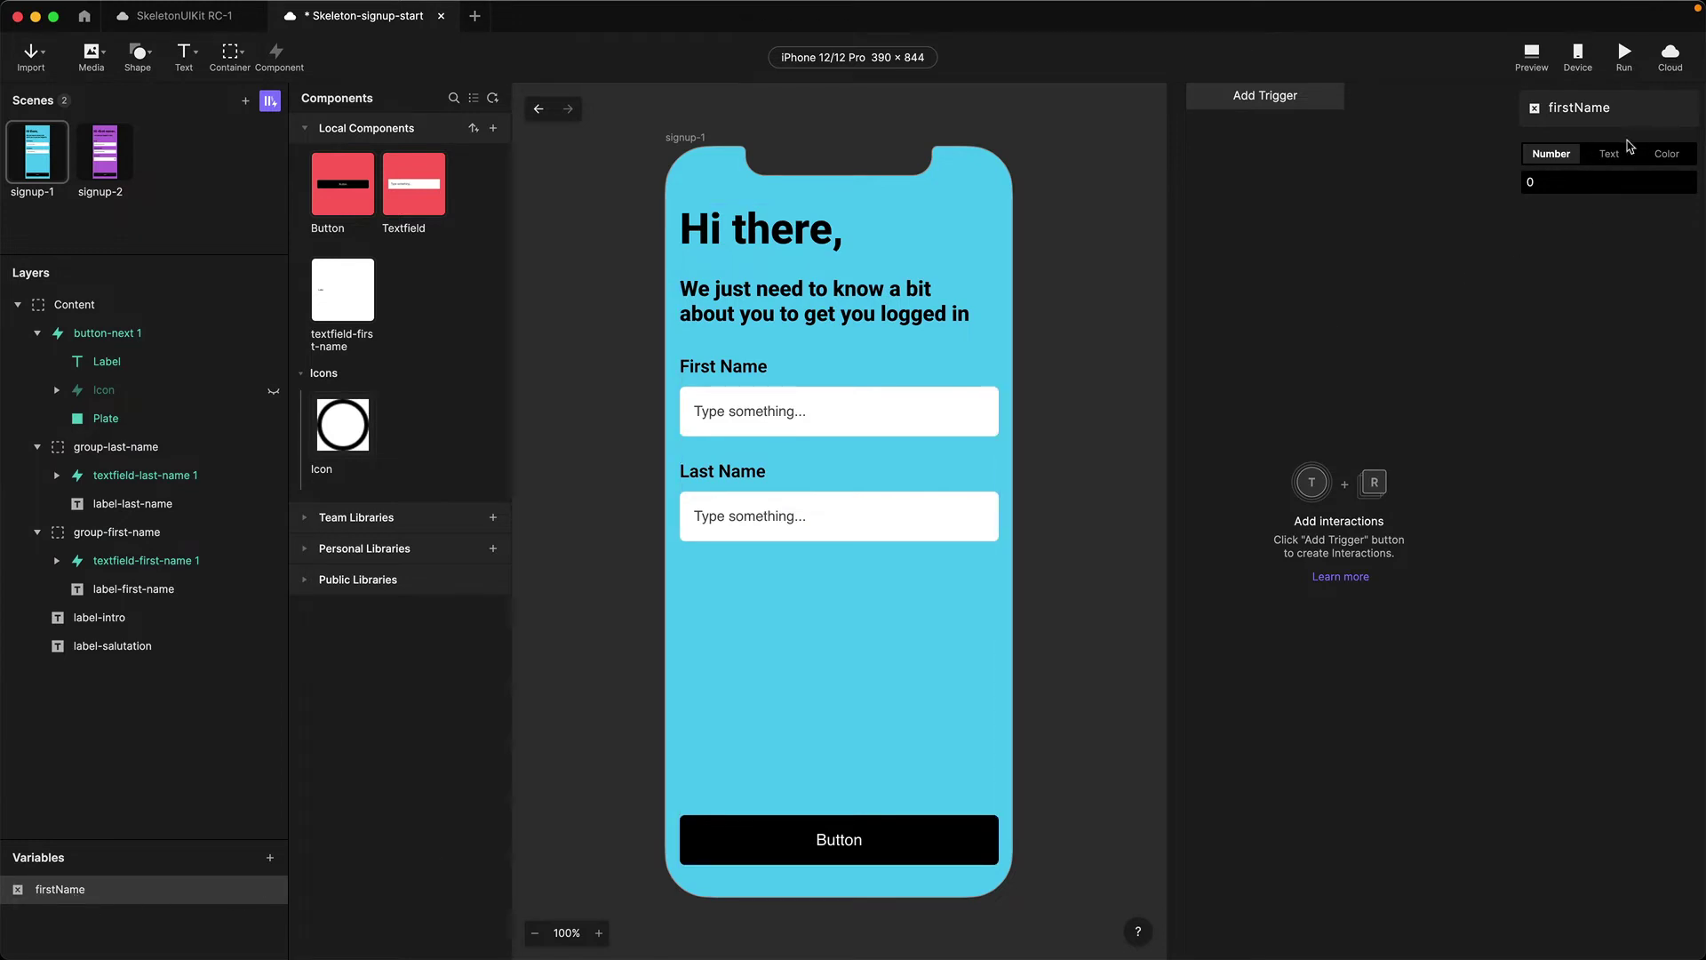
pyautogui.click(1609, 154)
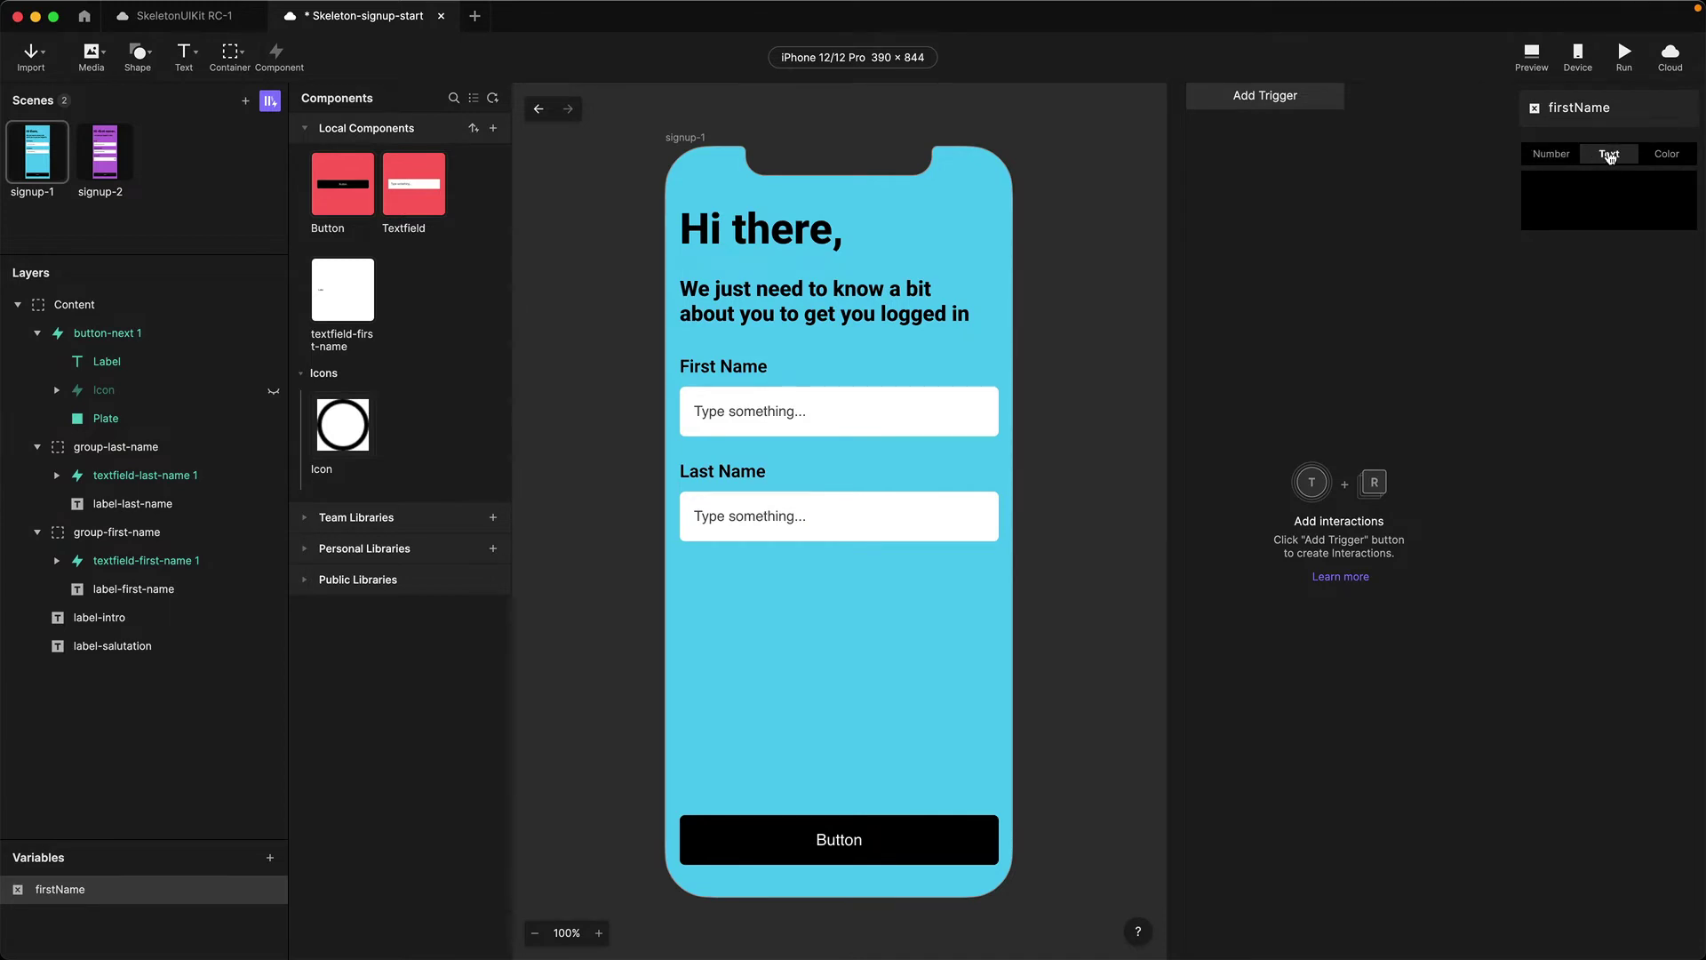
pyautogui.click(1305, 169)
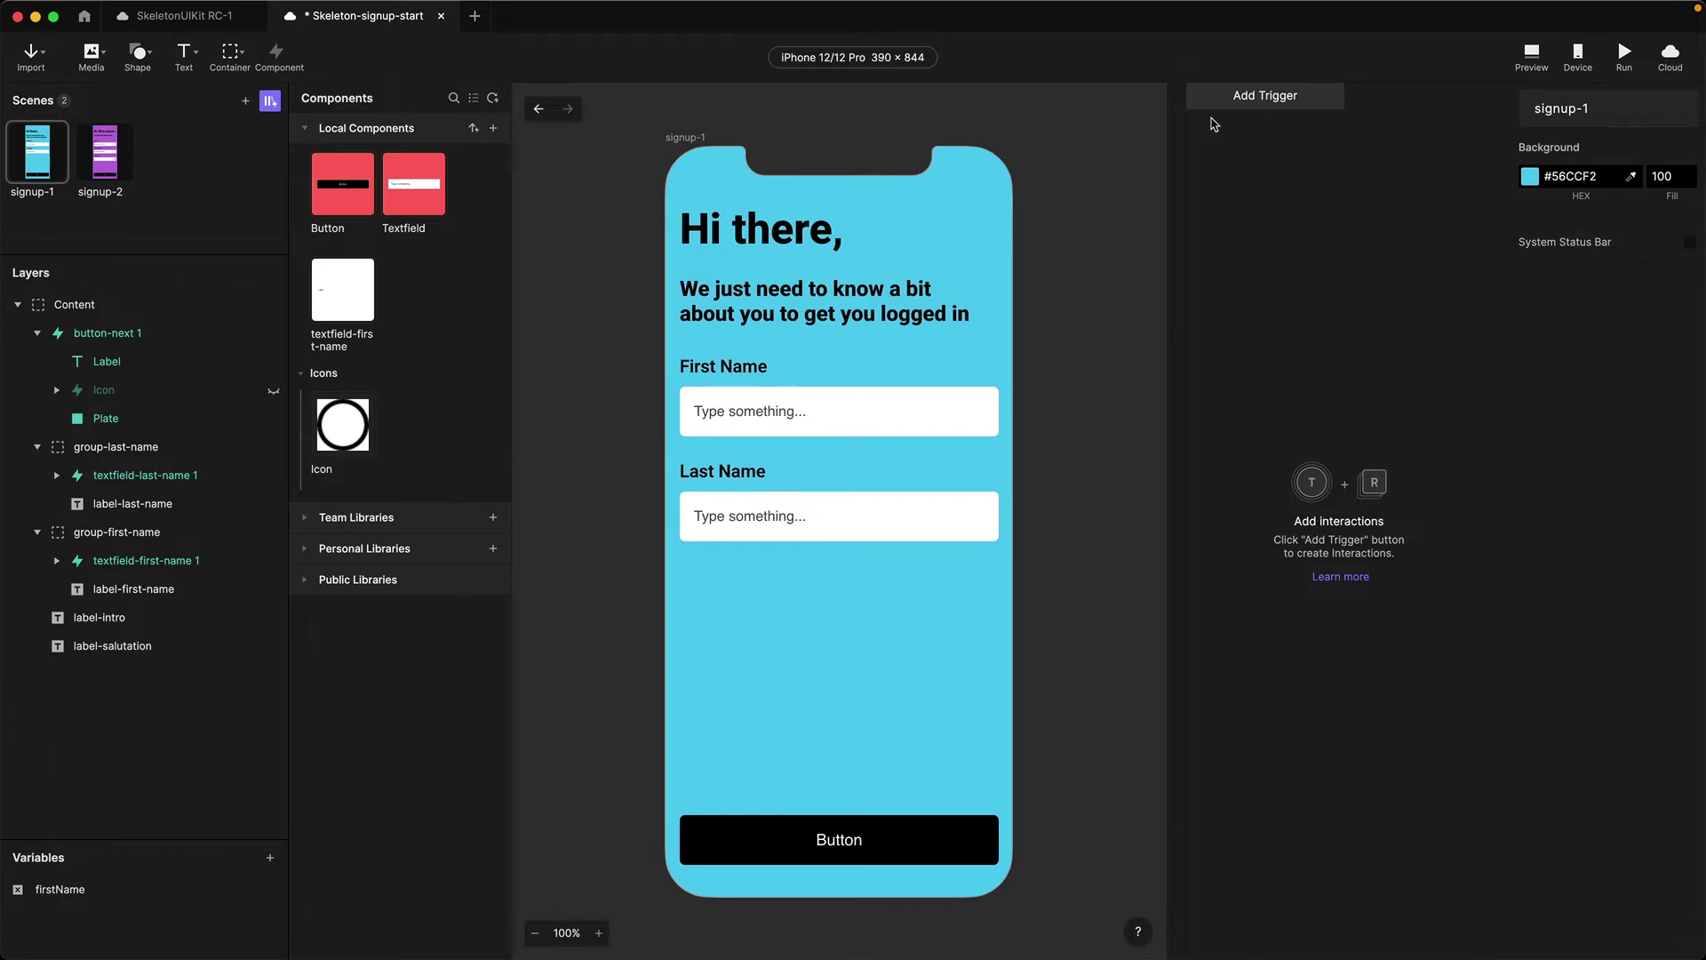
# Add a Receive trigger to signup-1 that receives from the component textfield-first-name 1
pyautogui.click(1223, 108)
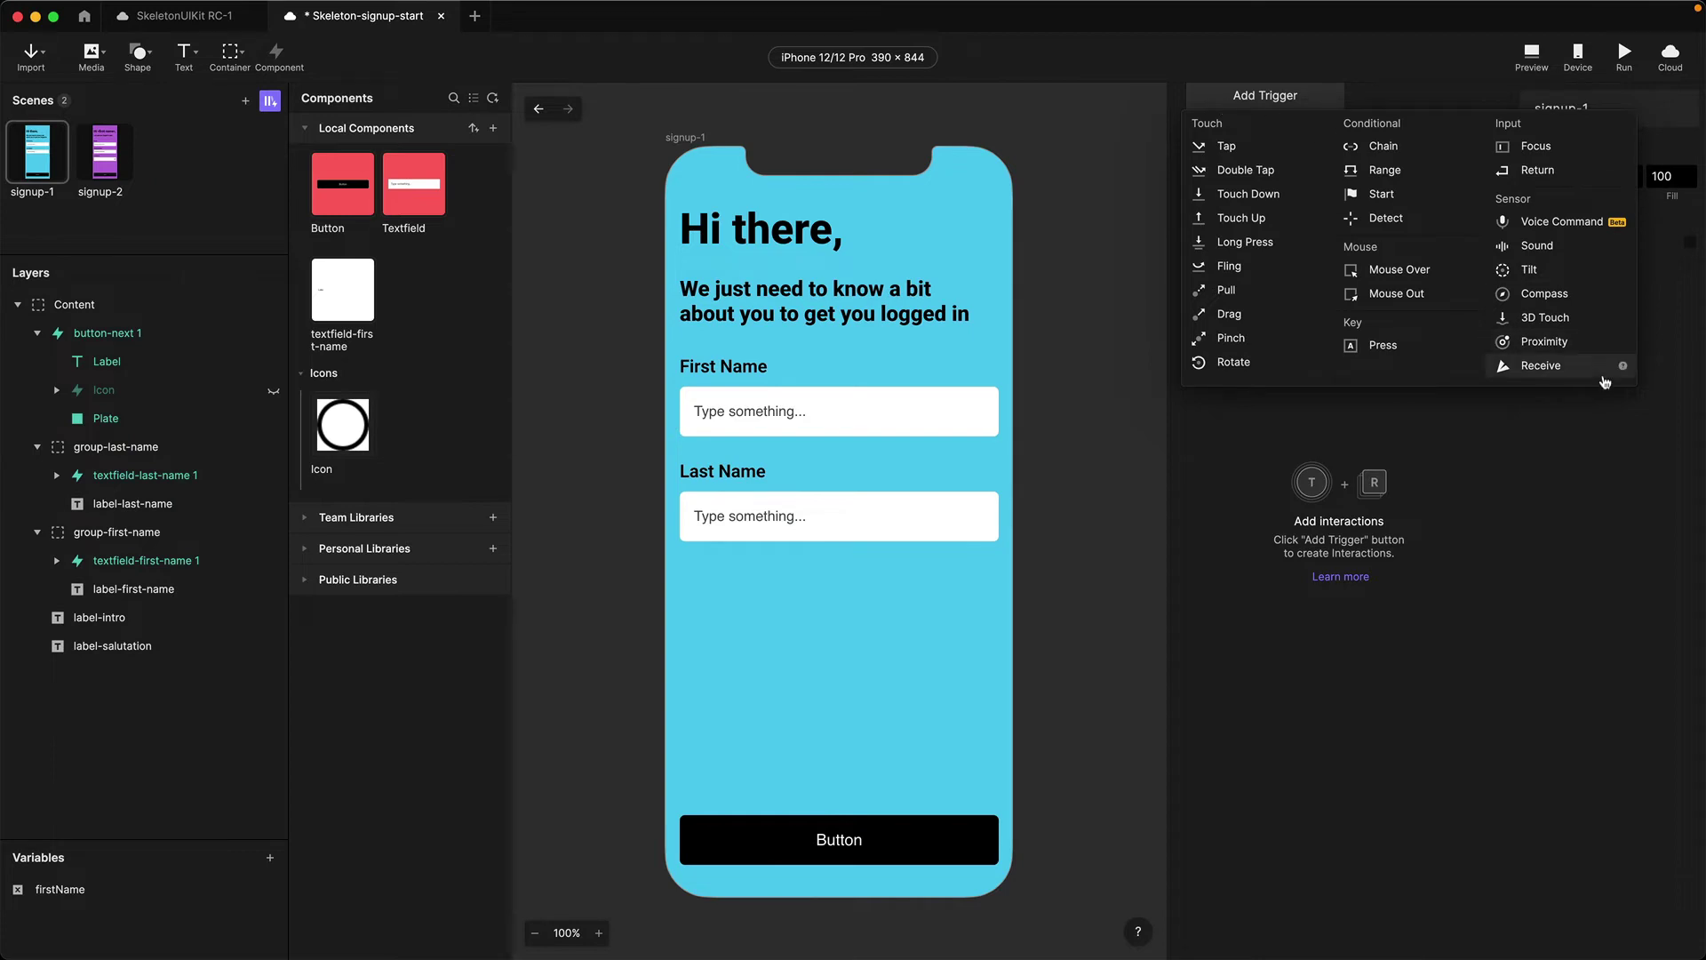
pyautogui.click(1542, 366)
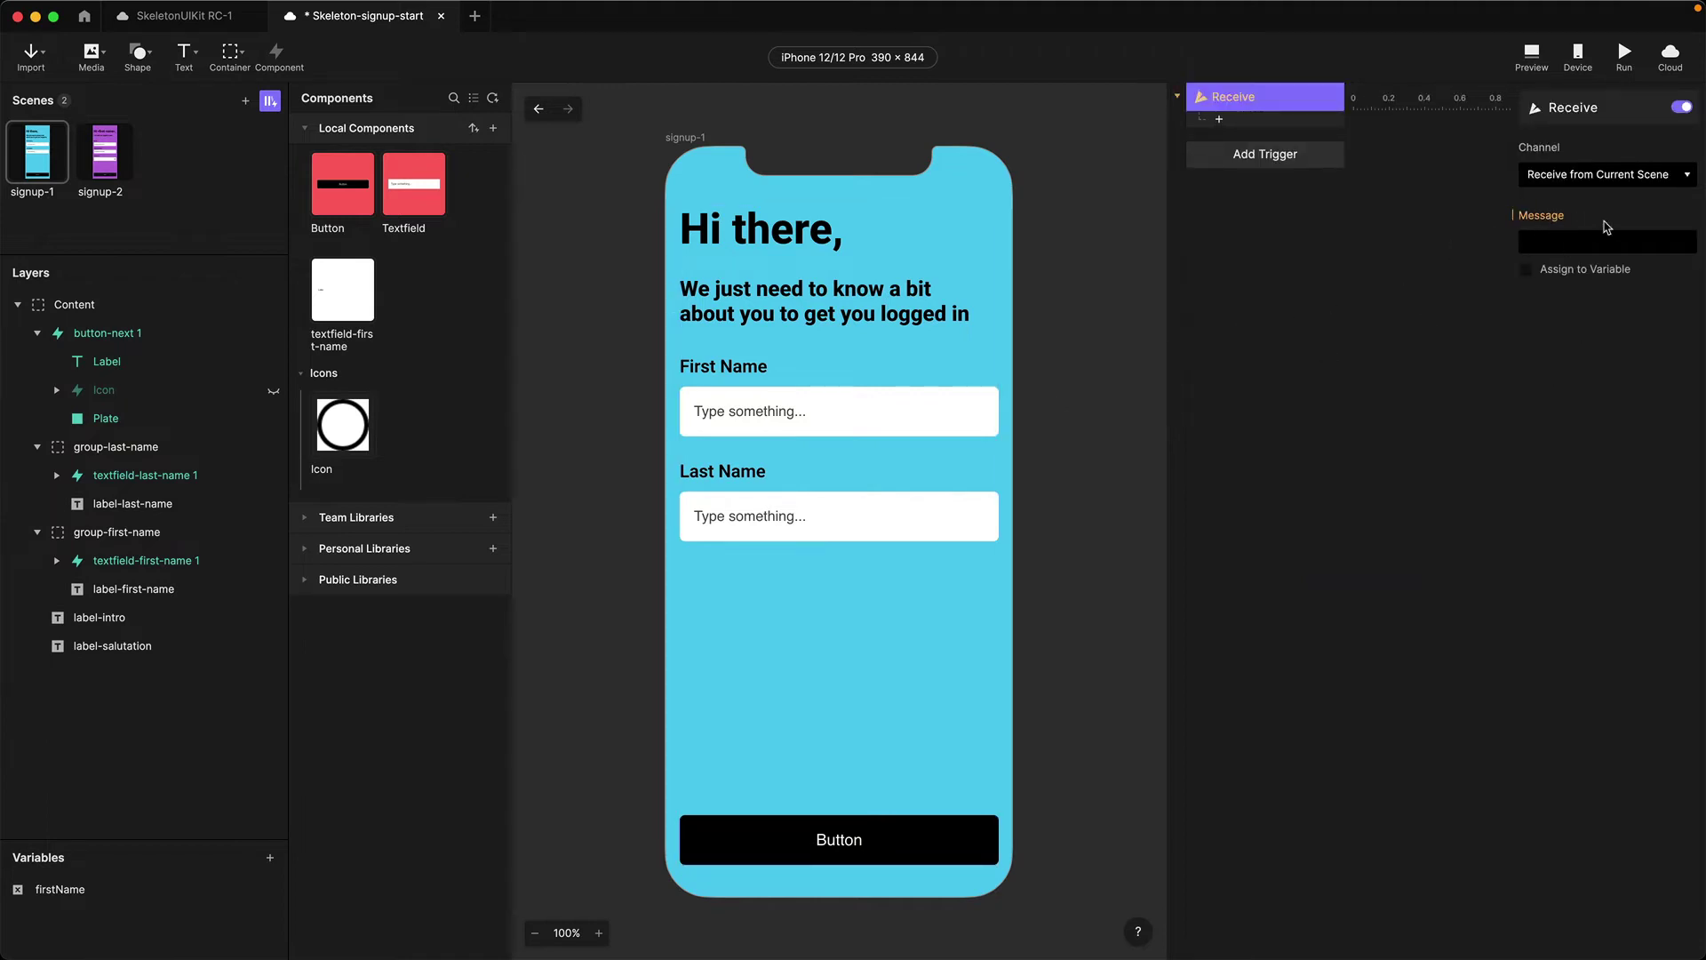
pyautogui.click(1548, 180)
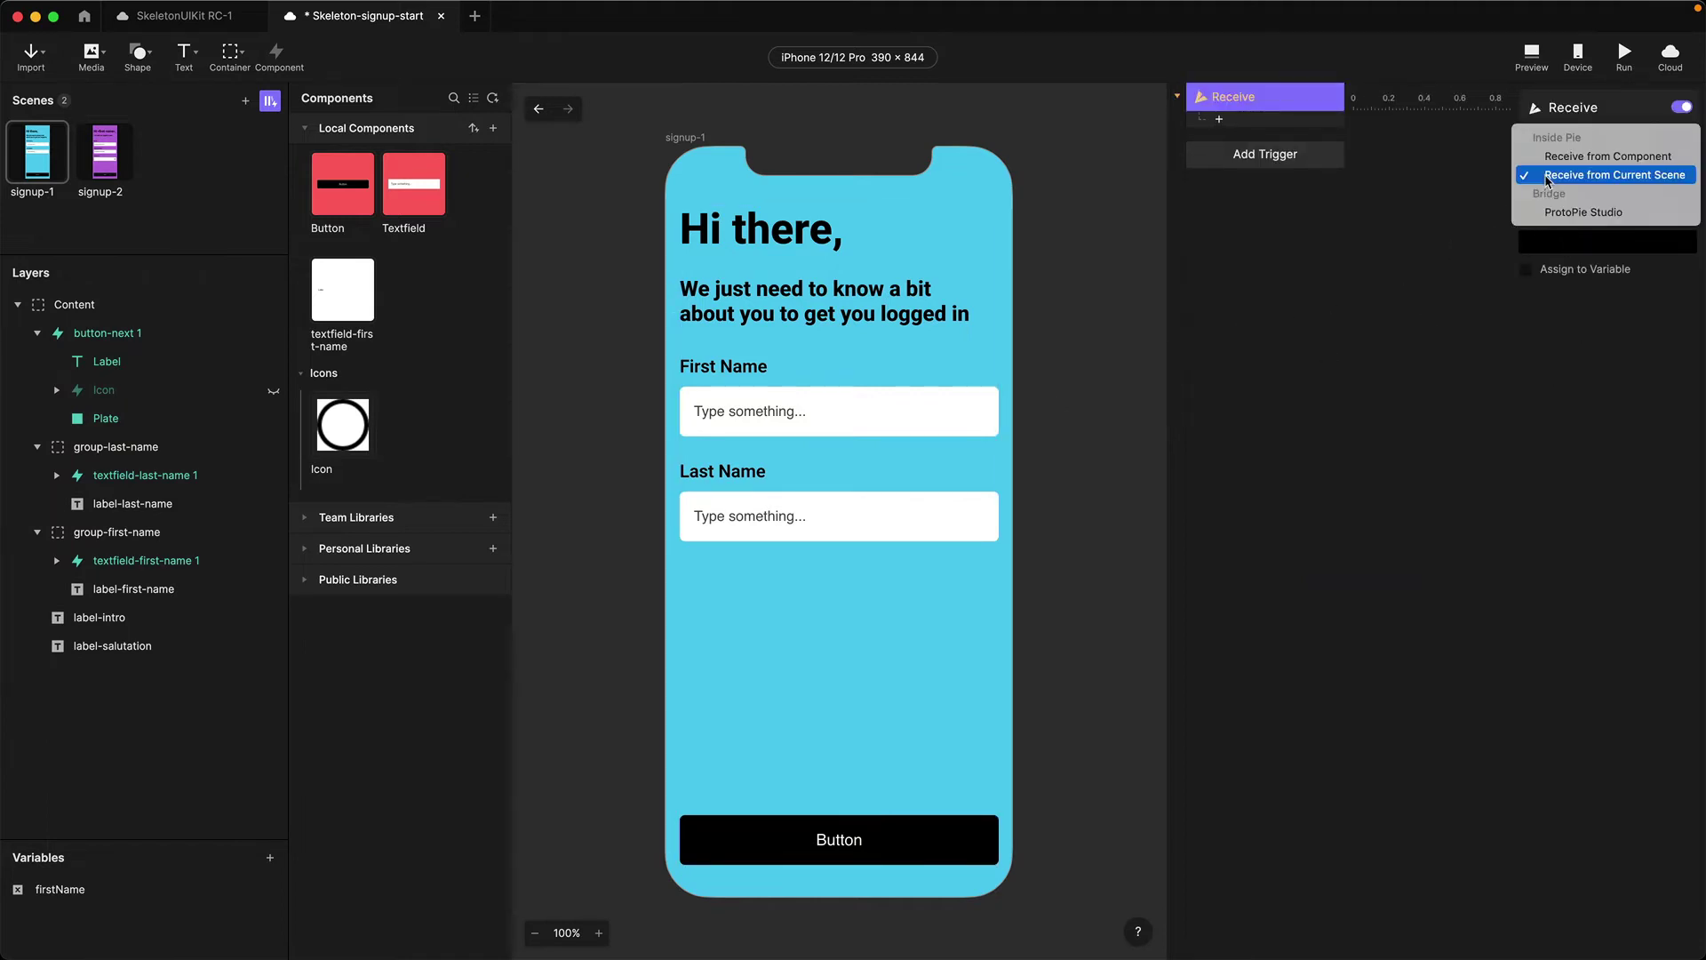
pyautogui.click(1590, 156)
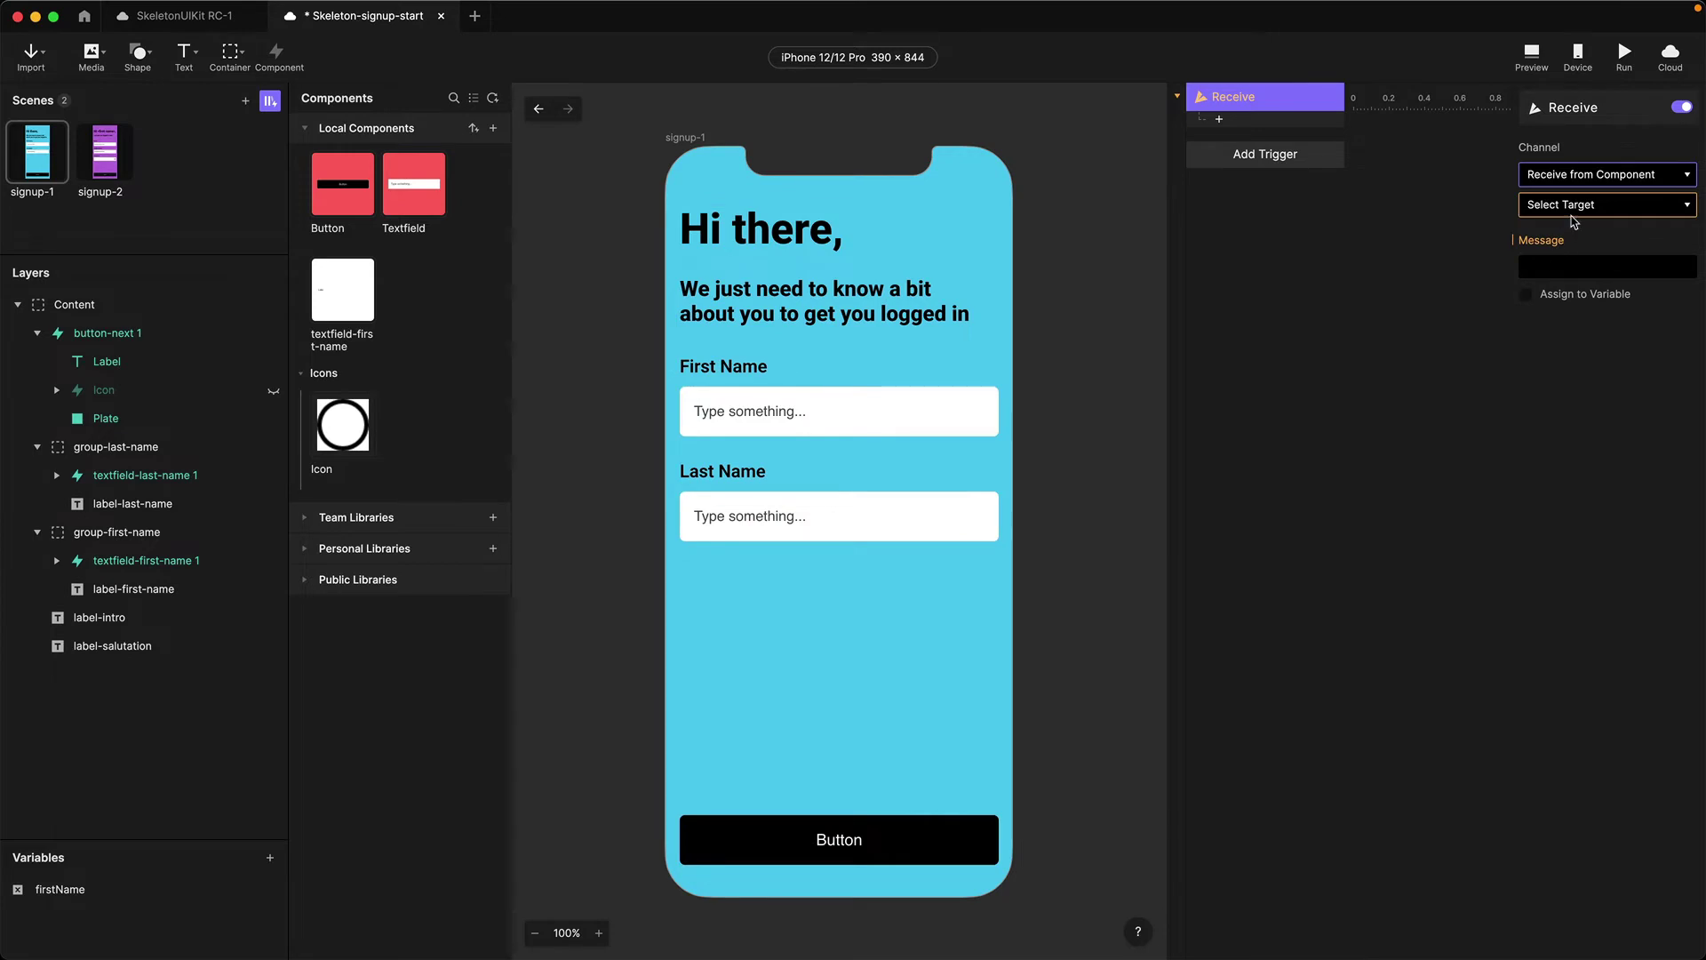
pyautogui.click(1556, 206)
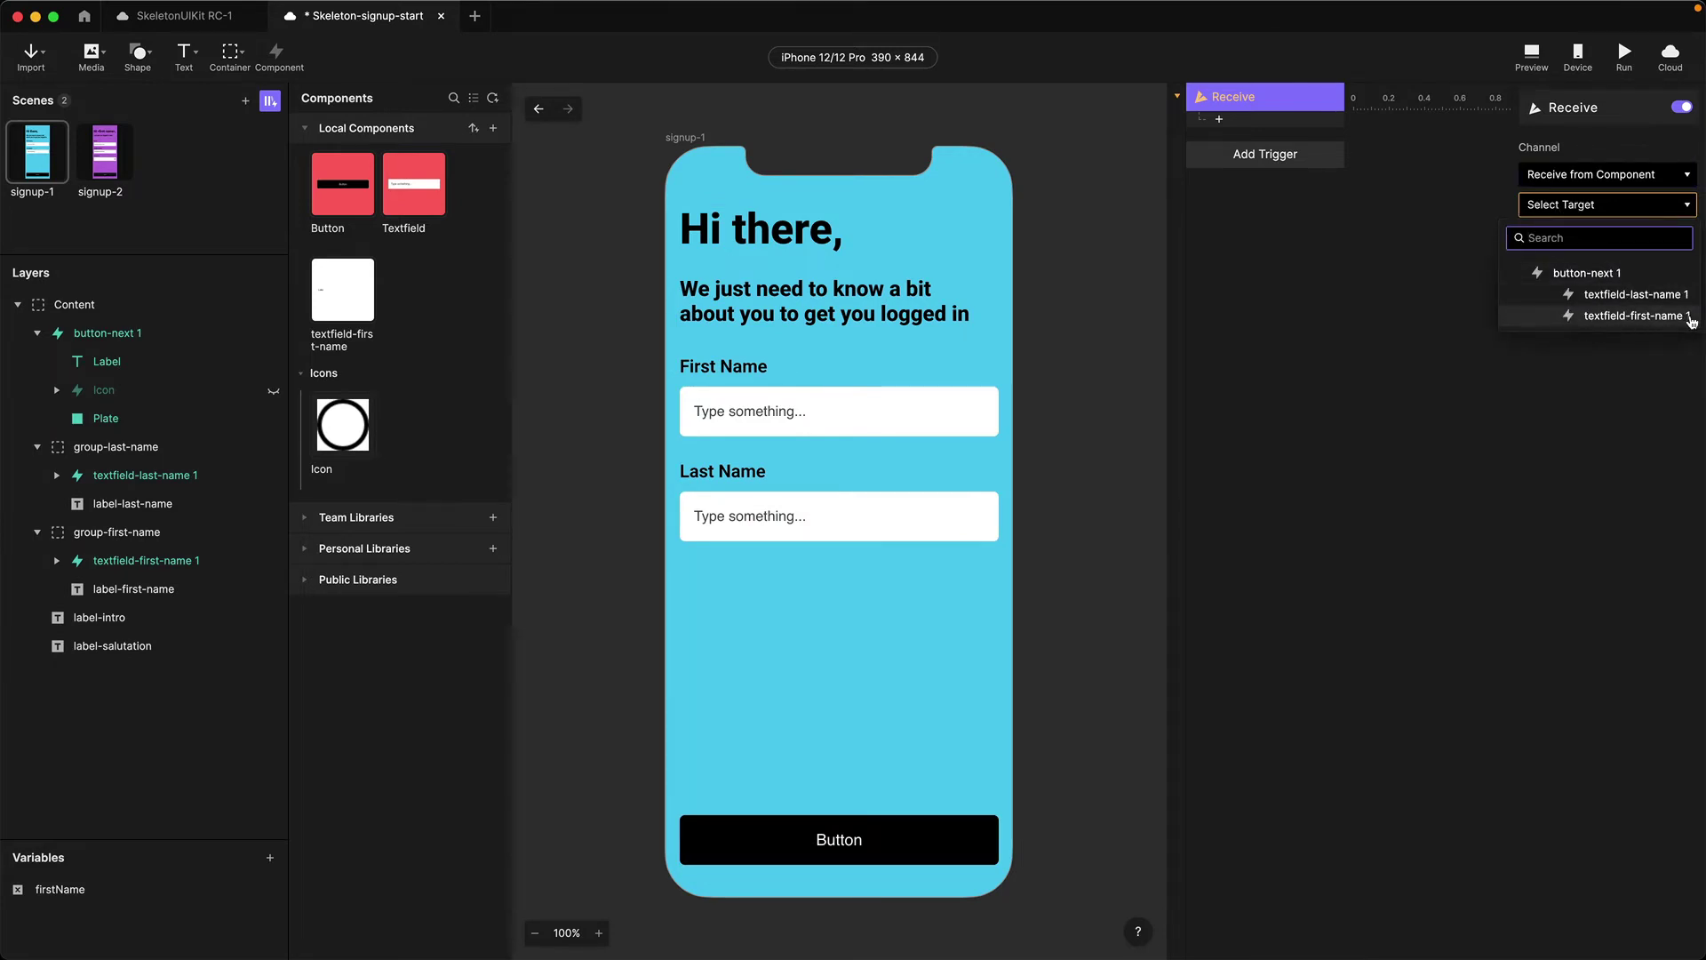
pyautogui.click(1655, 318)
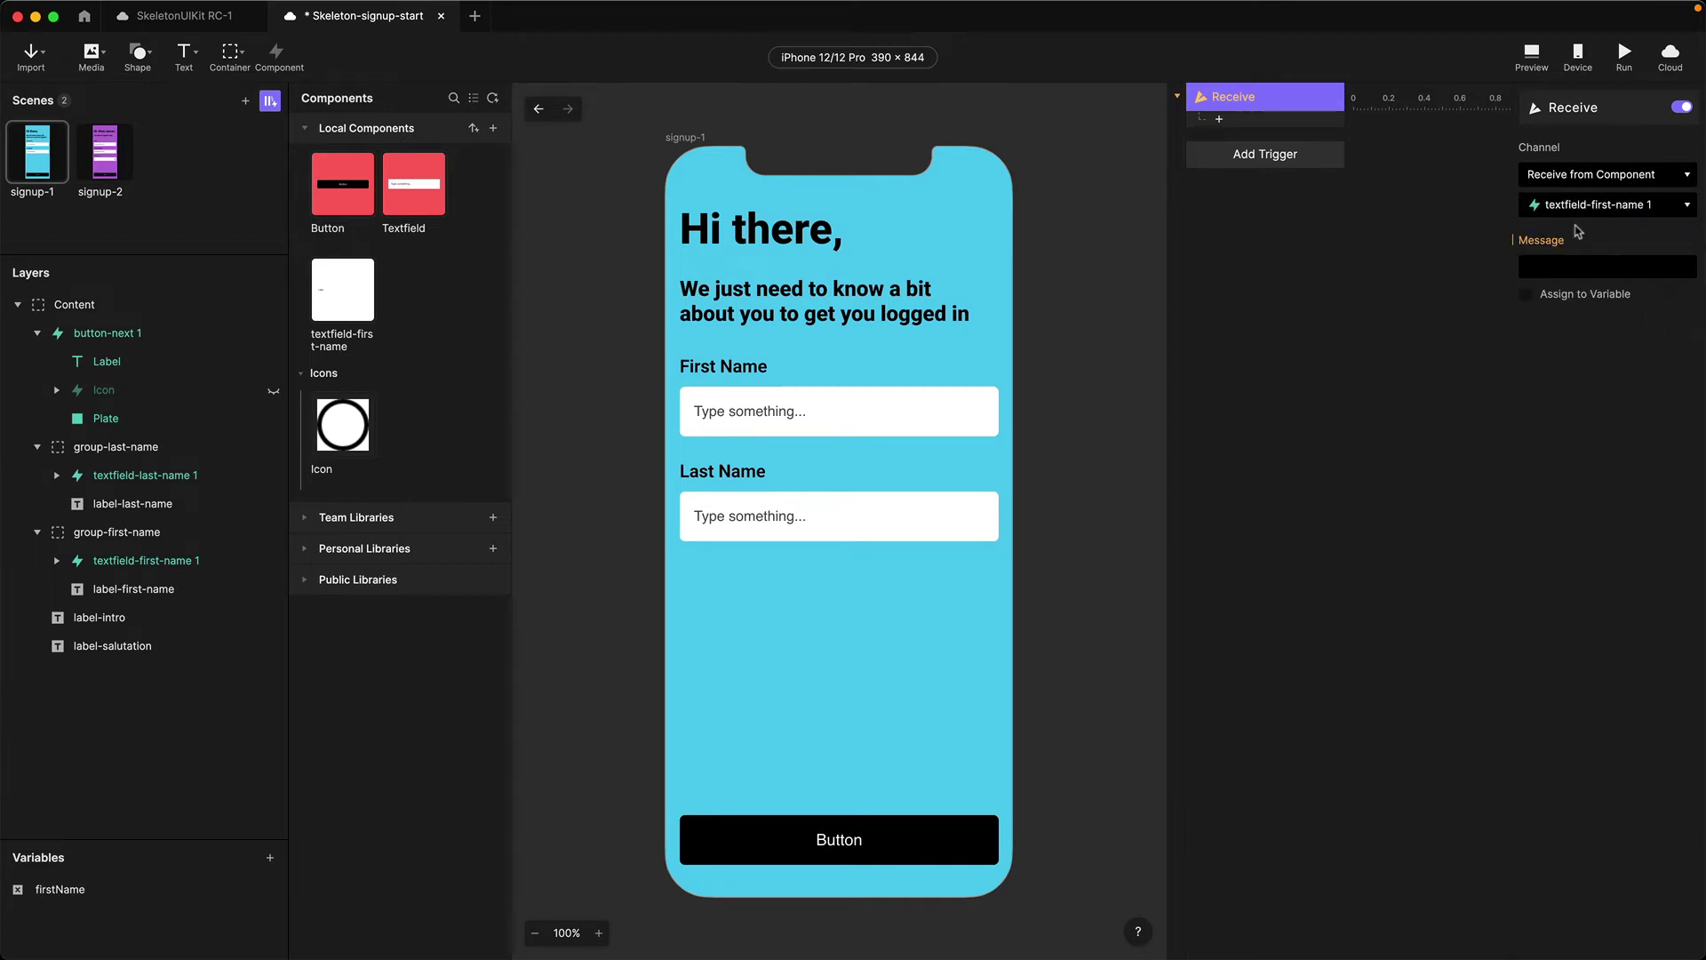
# Set the Receive trigger's message to GetText and assign it to the firstName variable
pyautogui.click(1554, 268)
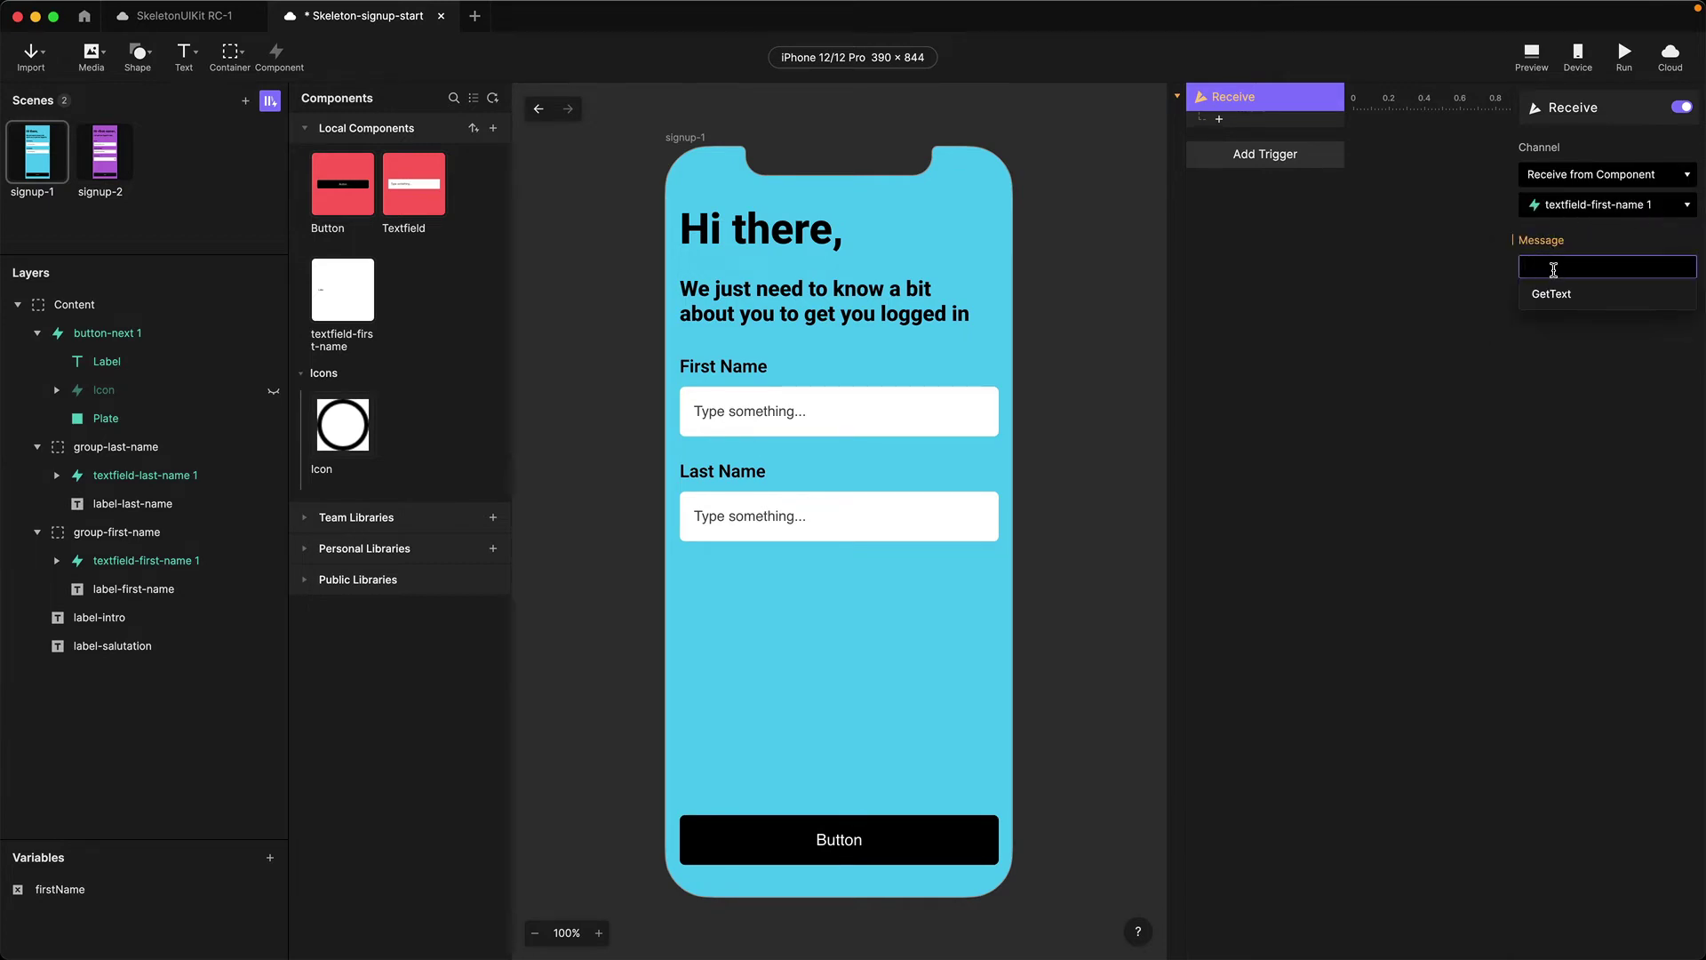
pyautogui.click(1553, 299)
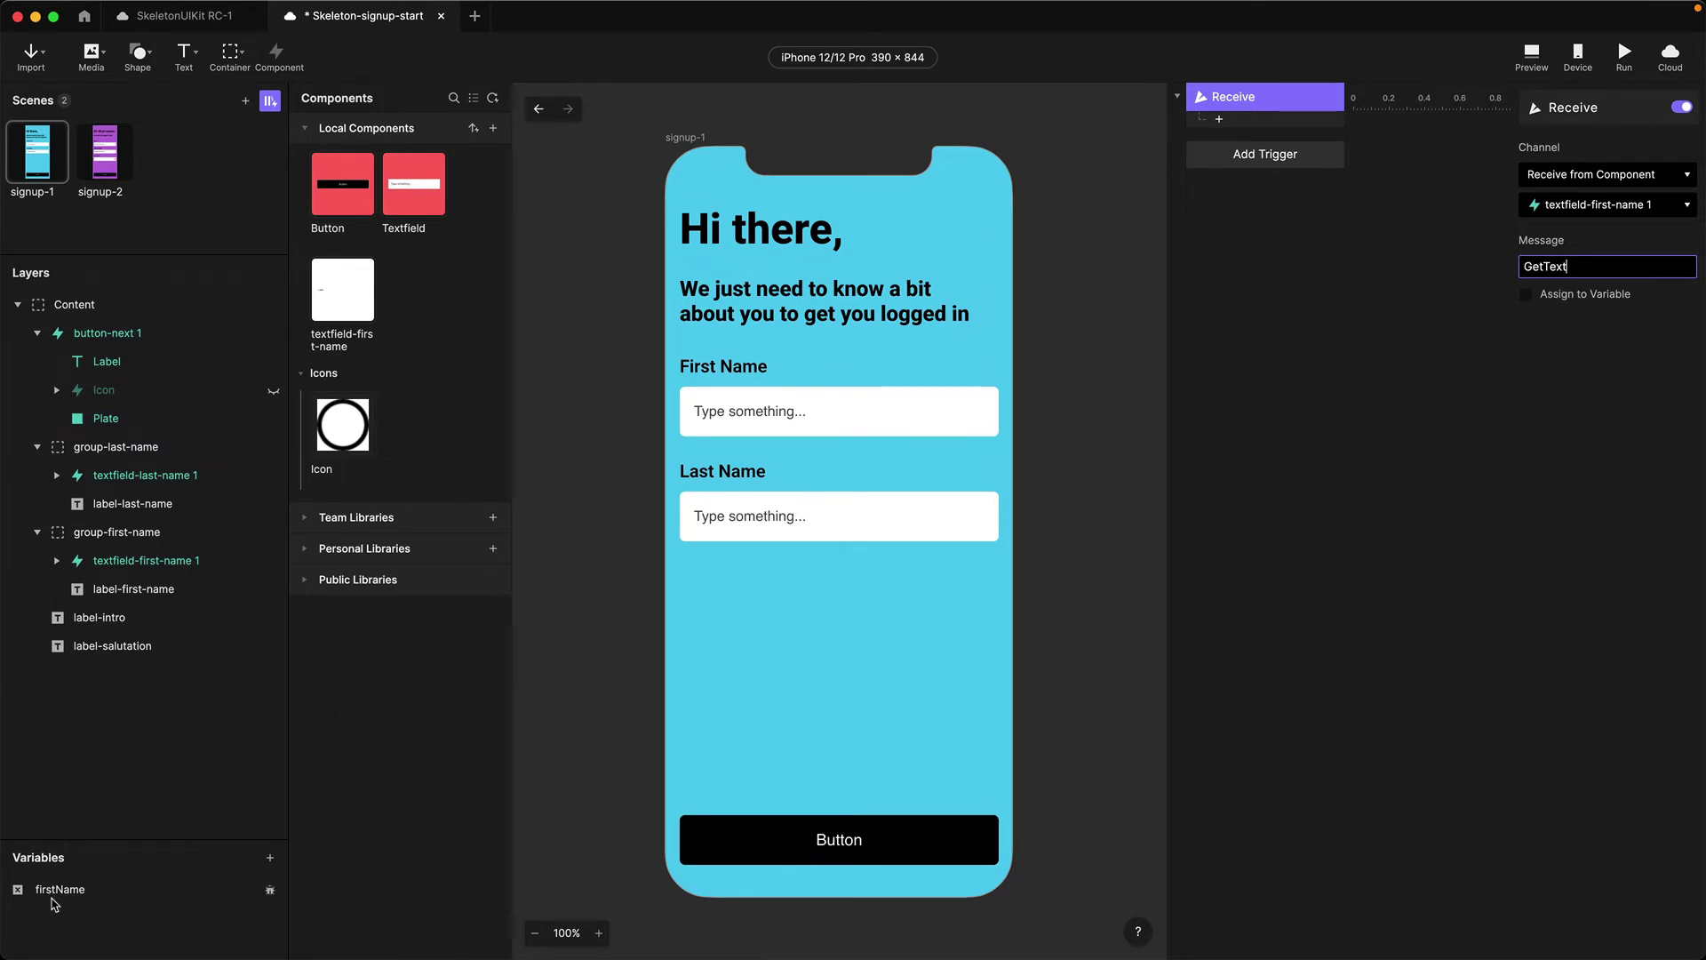
pyautogui.click(1526, 296)
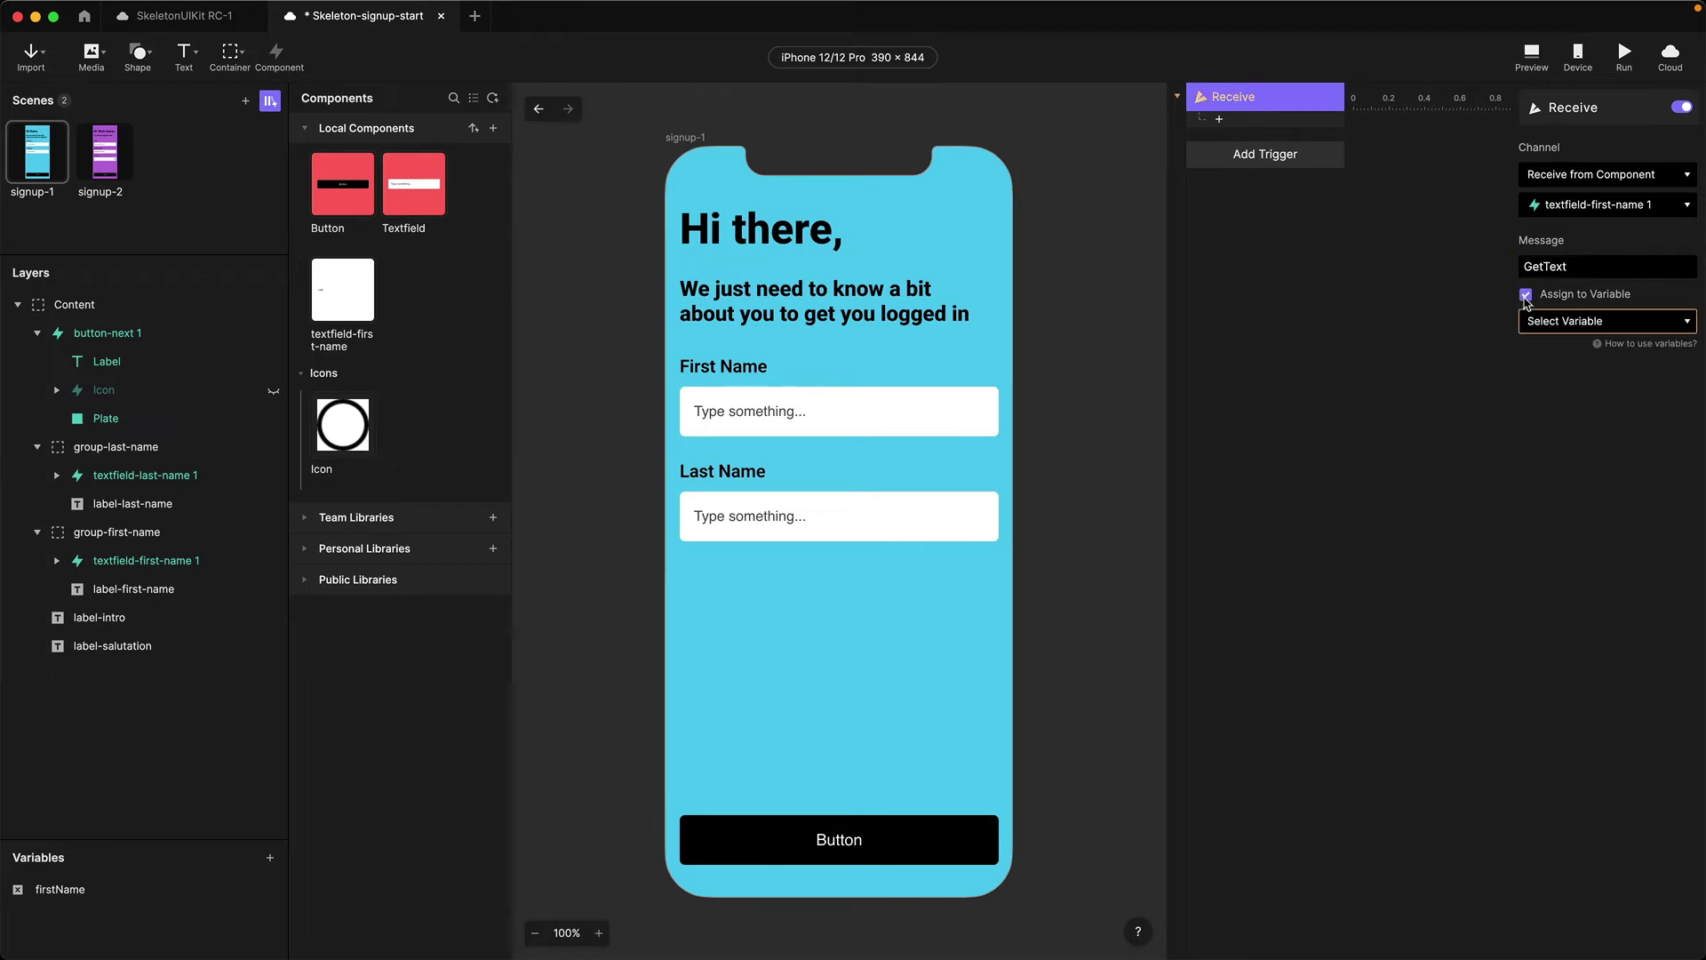
pyautogui.click(1557, 329)
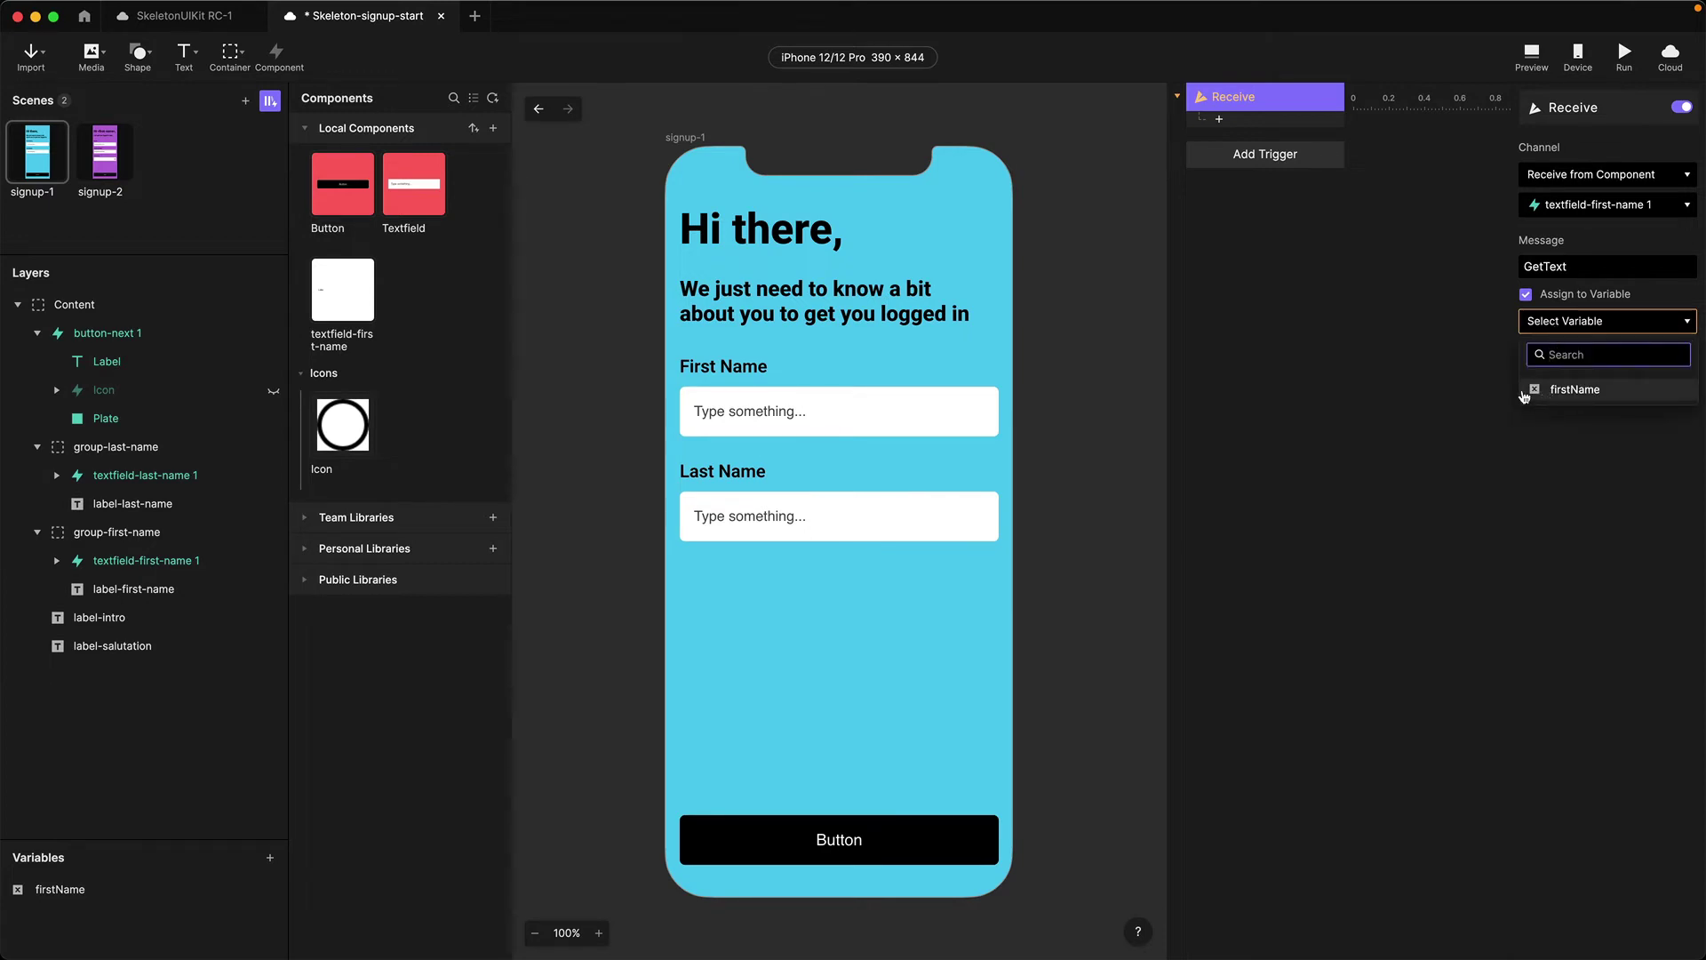
pyautogui.click(1591, 391)
pyautogui.click(1391, 431)
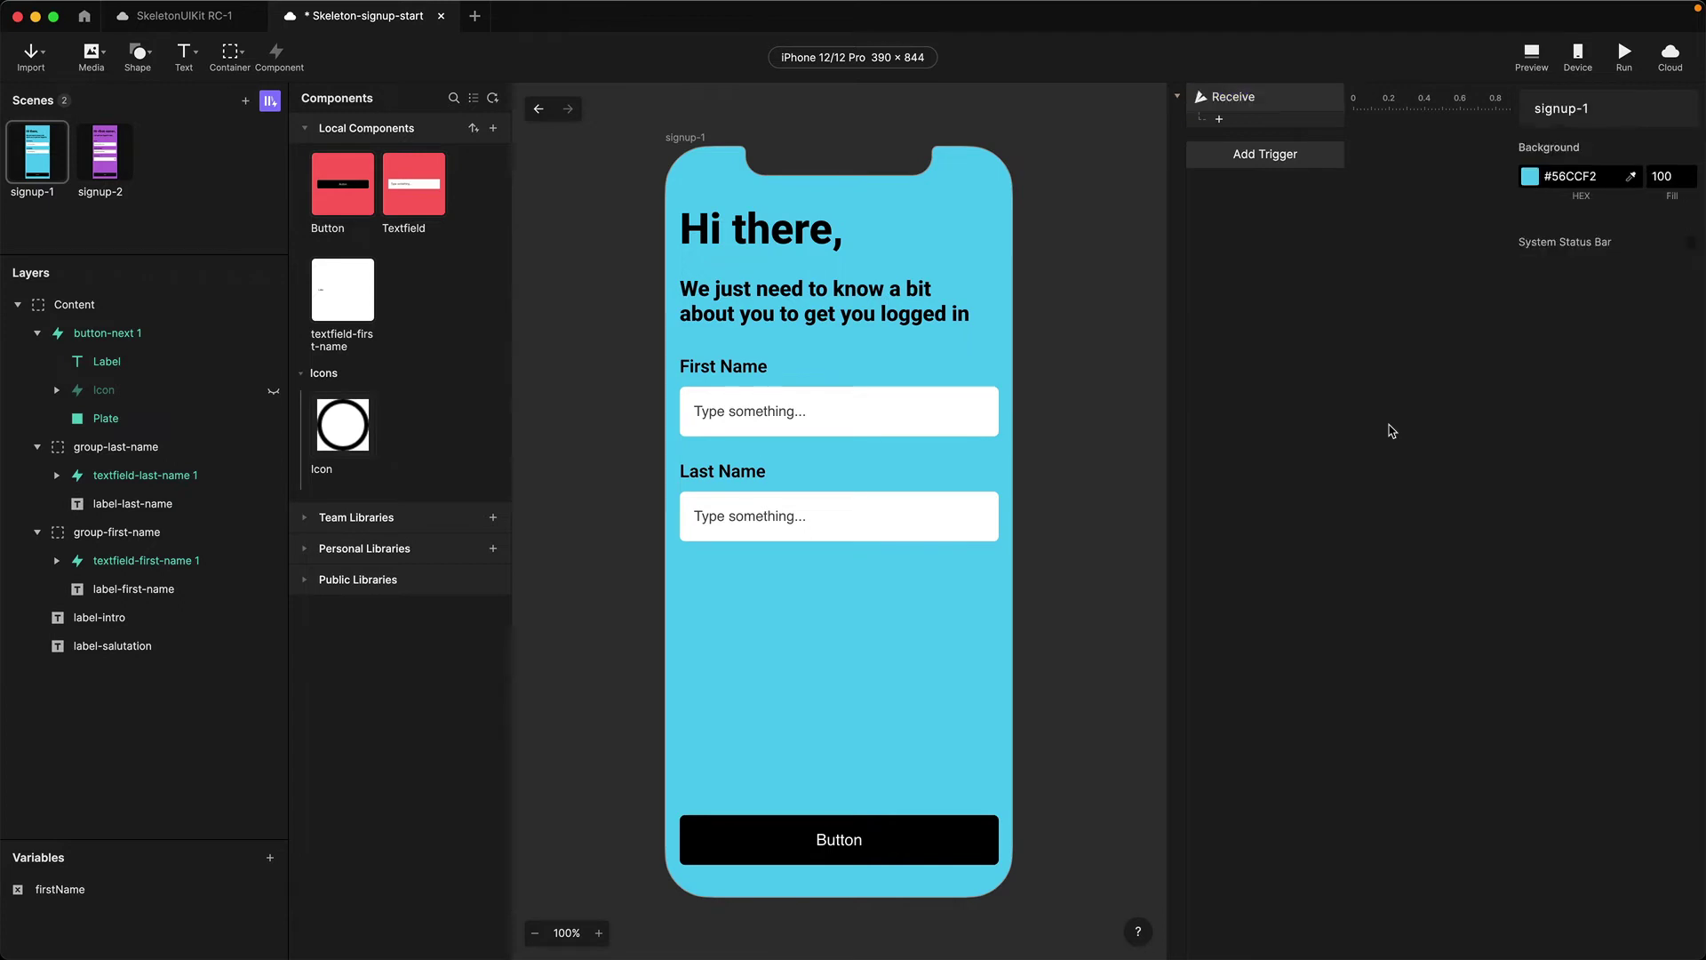
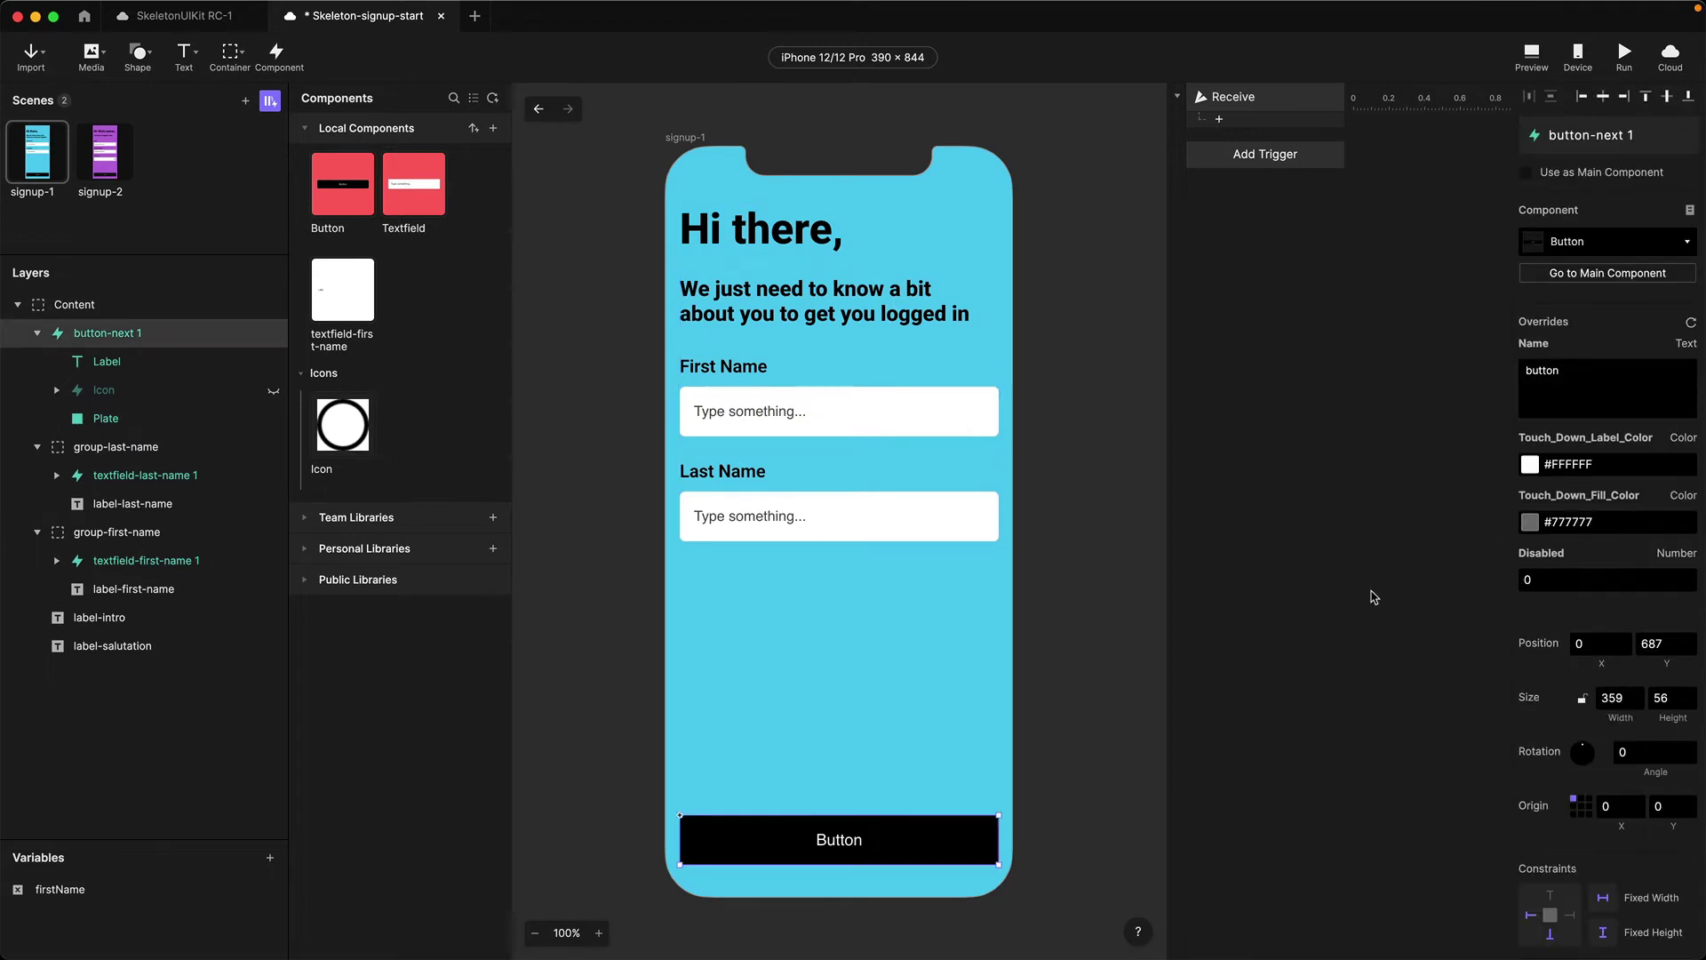
# Add a second Receive trigger to signup-1 that listens on the current scene for the ButtonUp message
pyautogui.click(1324, 276)
pyautogui.click(1246, 158)
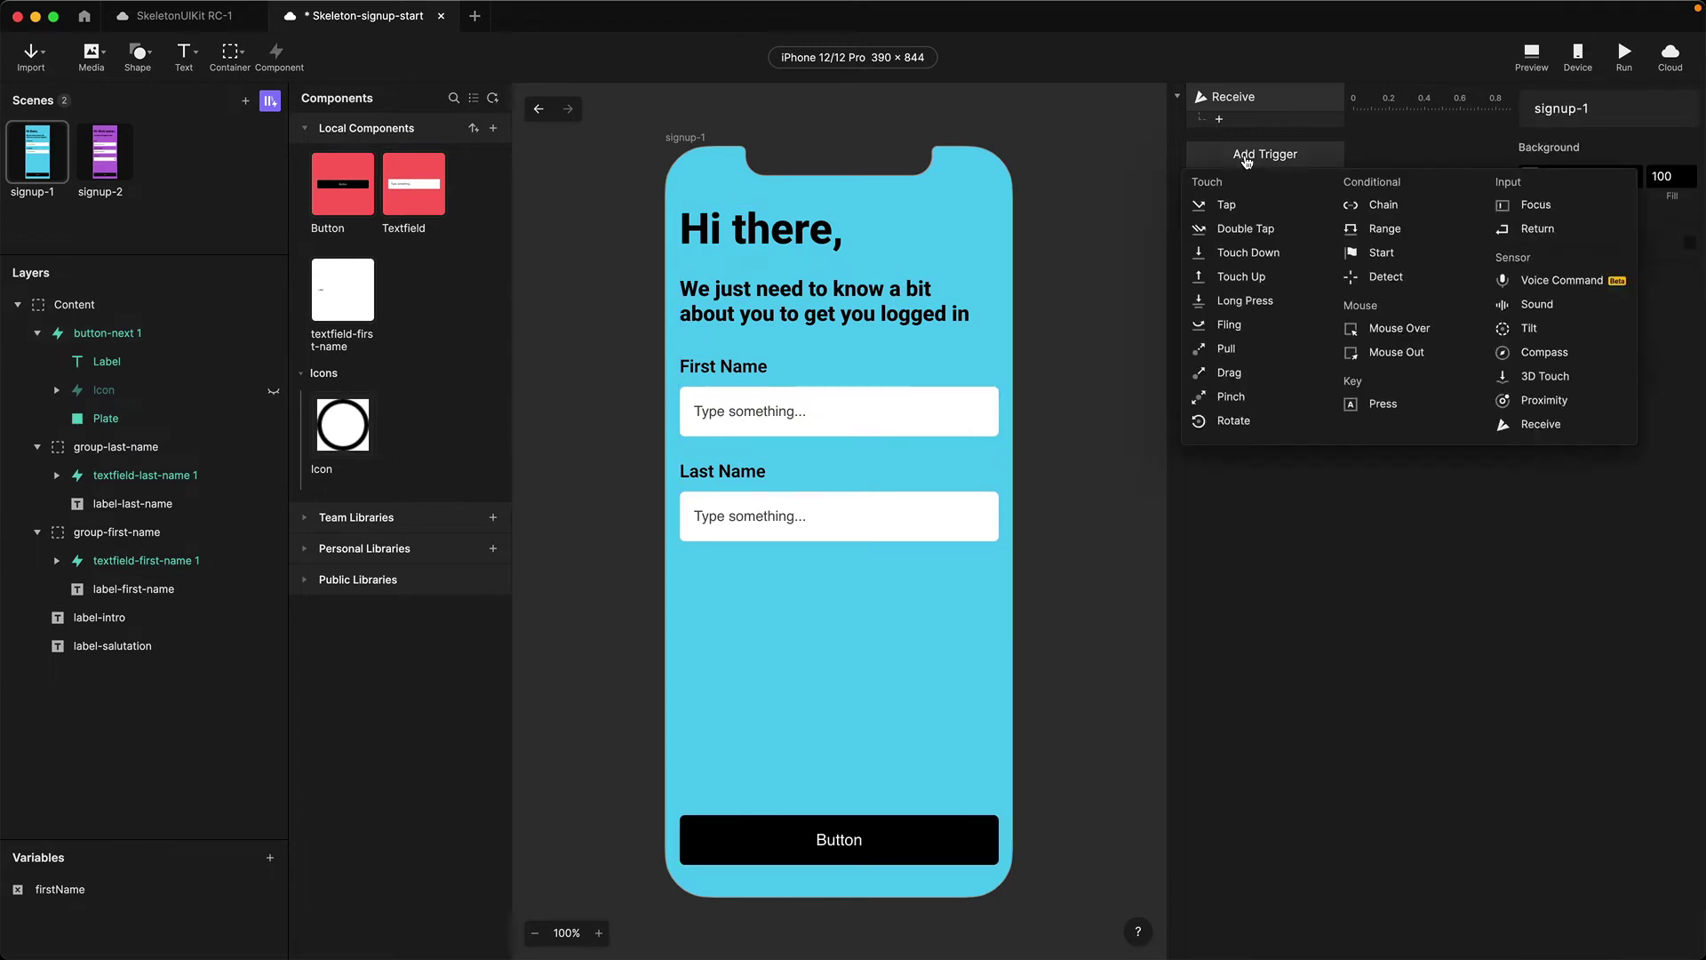
pyautogui.click(1540, 425)
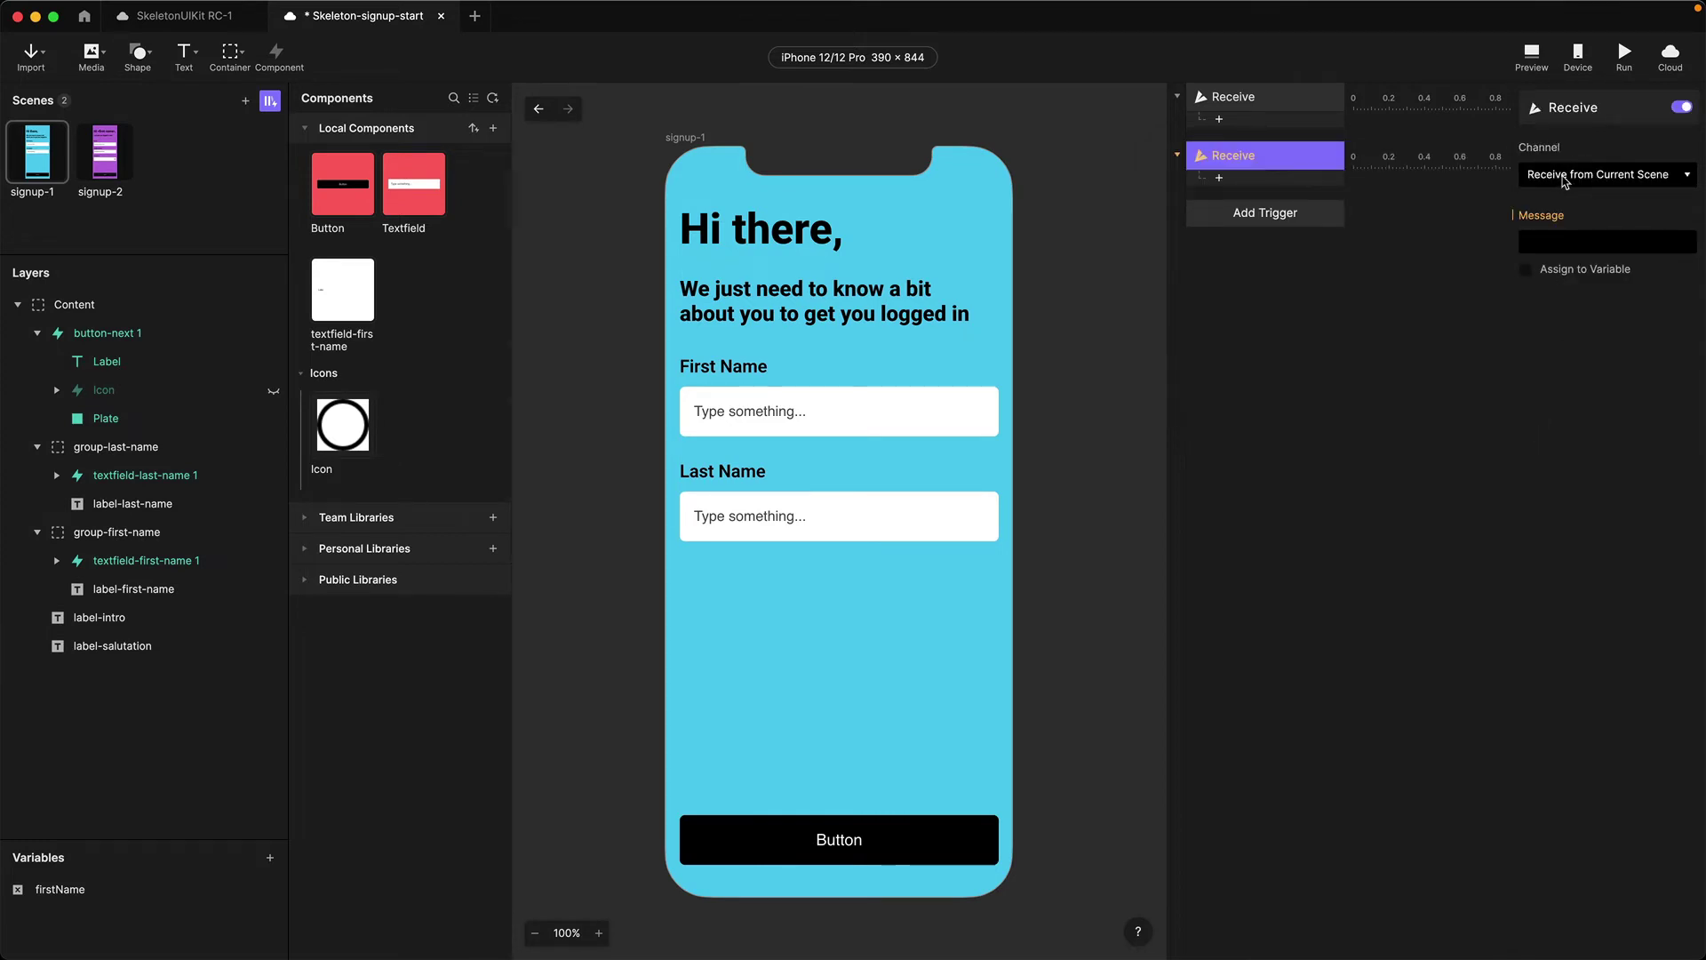
pyautogui.click(1565, 244)
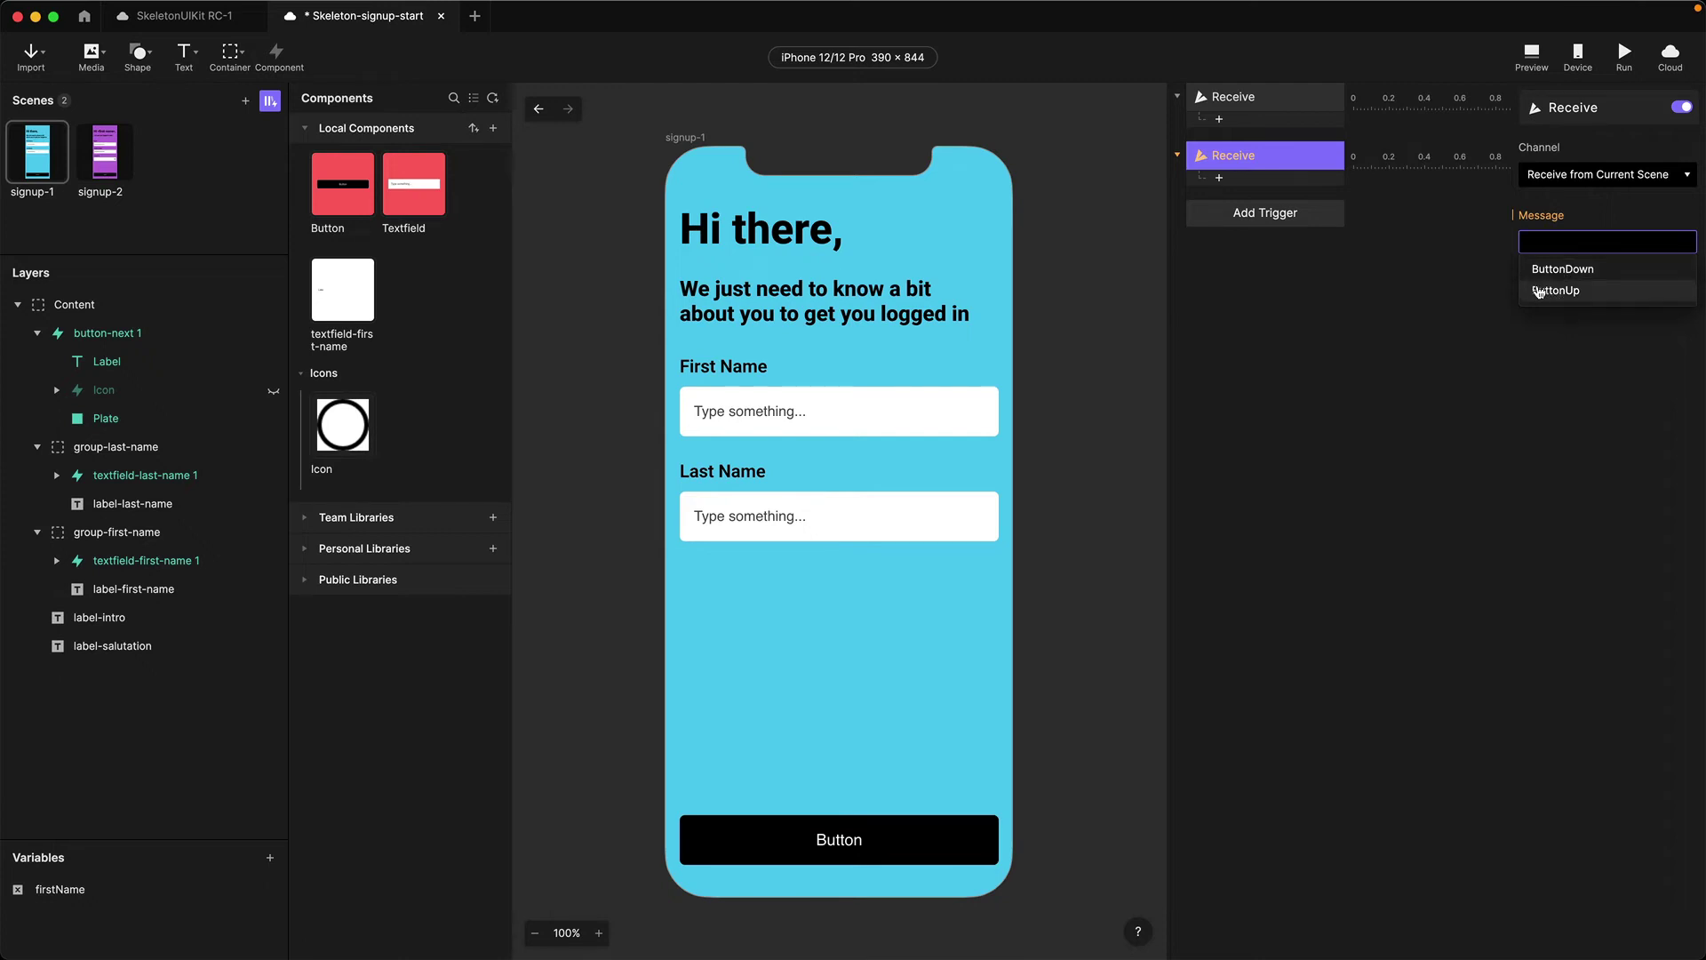
pyautogui.click(1541, 291)
# Add a Jump response to the ButtonUp Receive trigger, targeting scene signup-2, and change its transition type
pyautogui.click(1219, 177)
pyautogui.click(1423, 208)
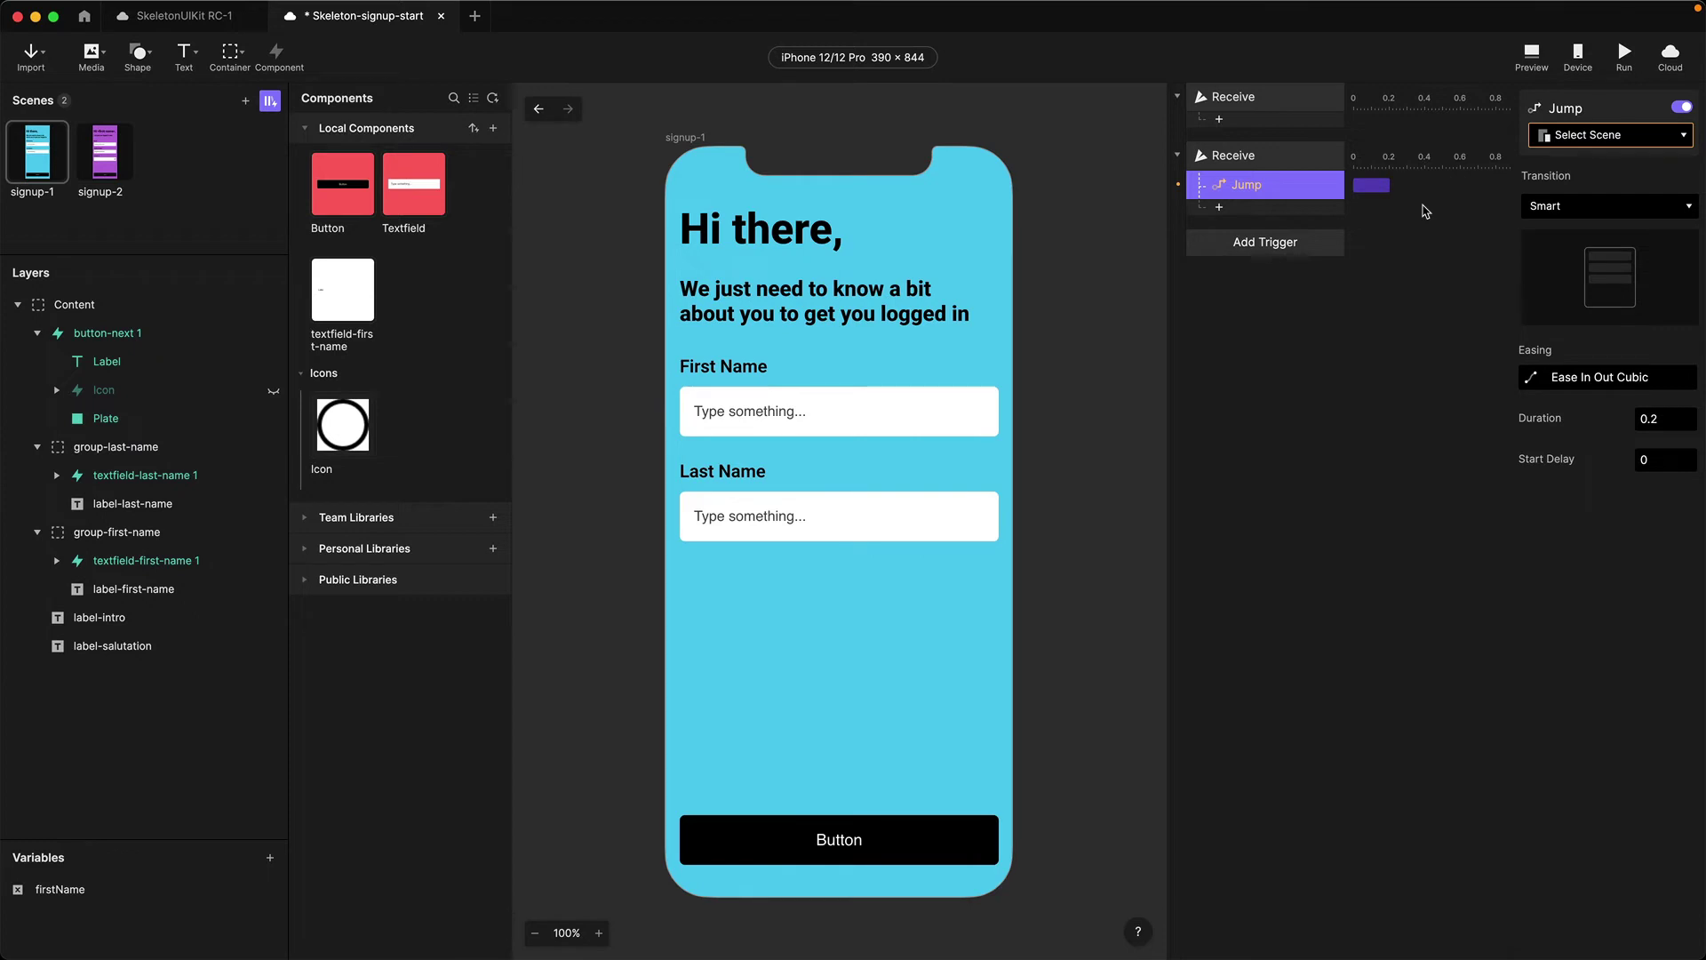
pyautogui.click(1582, 138)
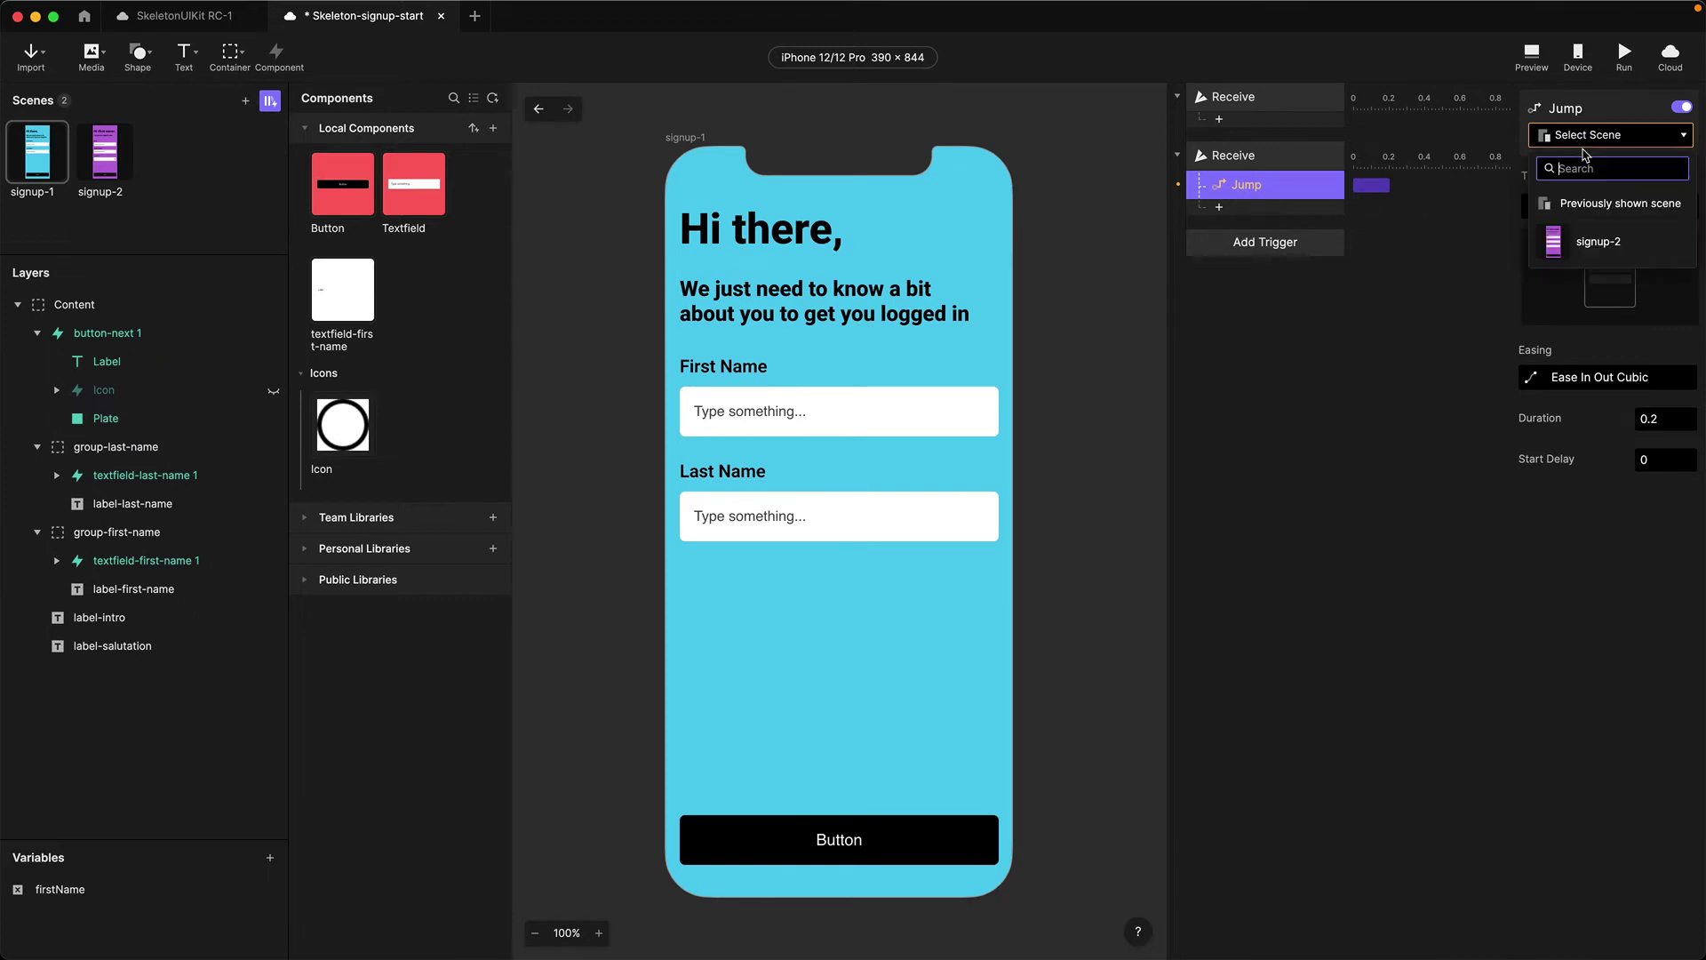
pyautogui.click(1607, 251)
pyautogui.click(1571, 213)
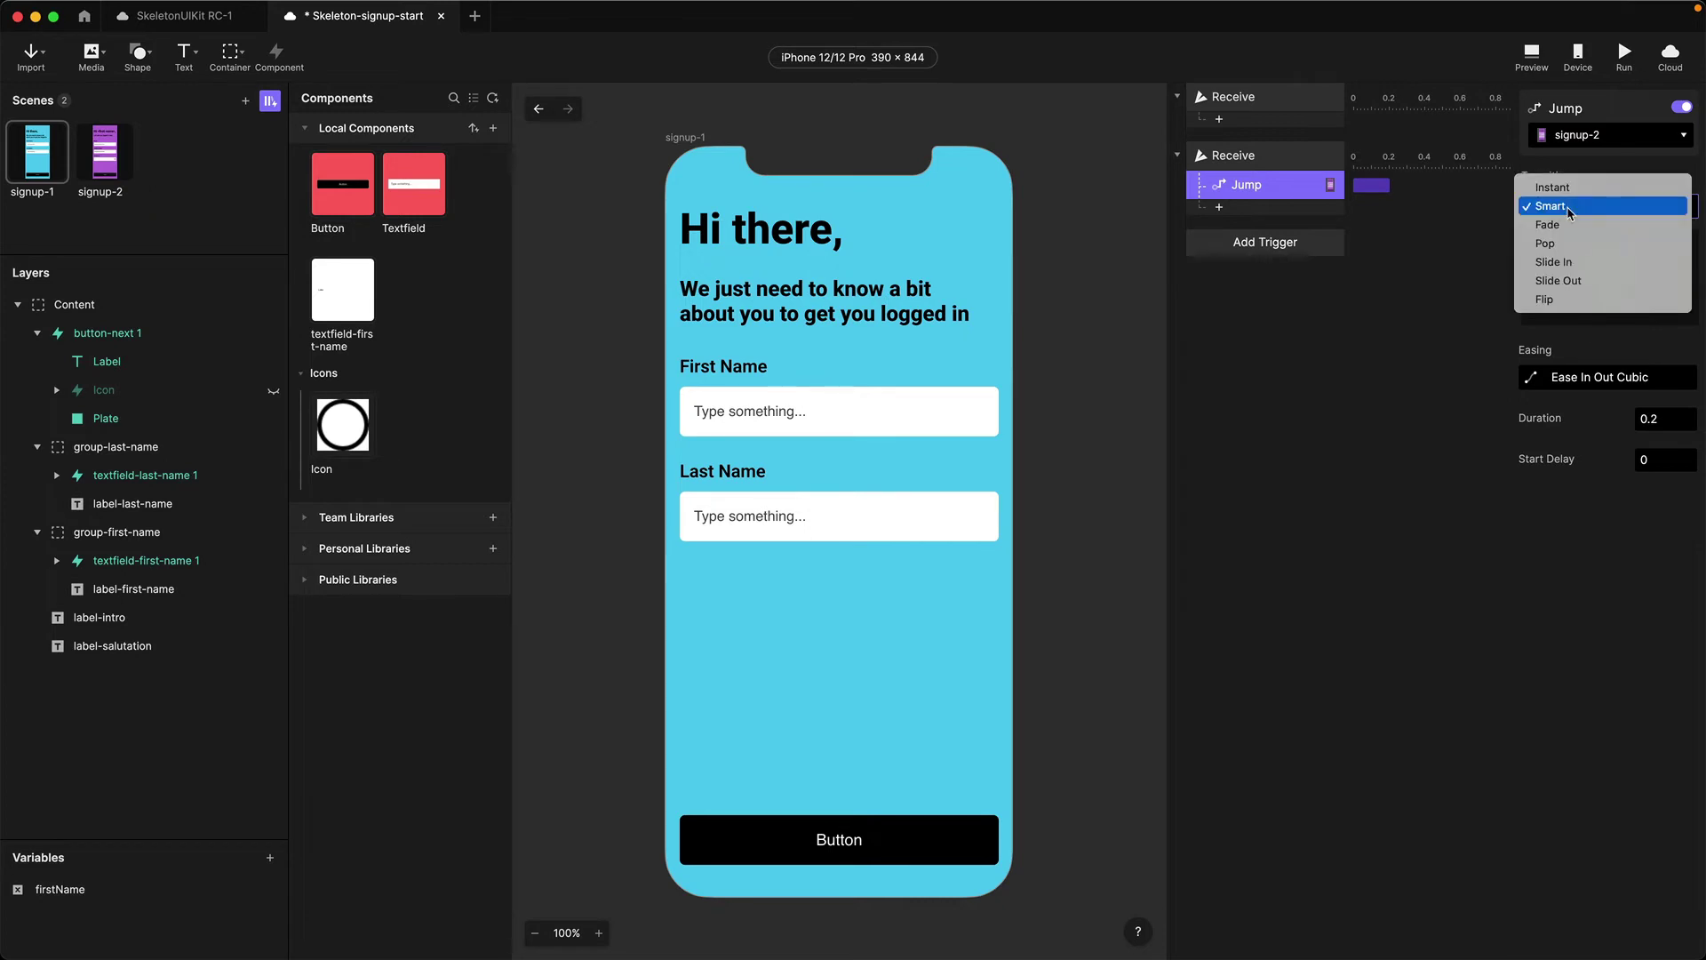
pyautogui.click(1579, 267)
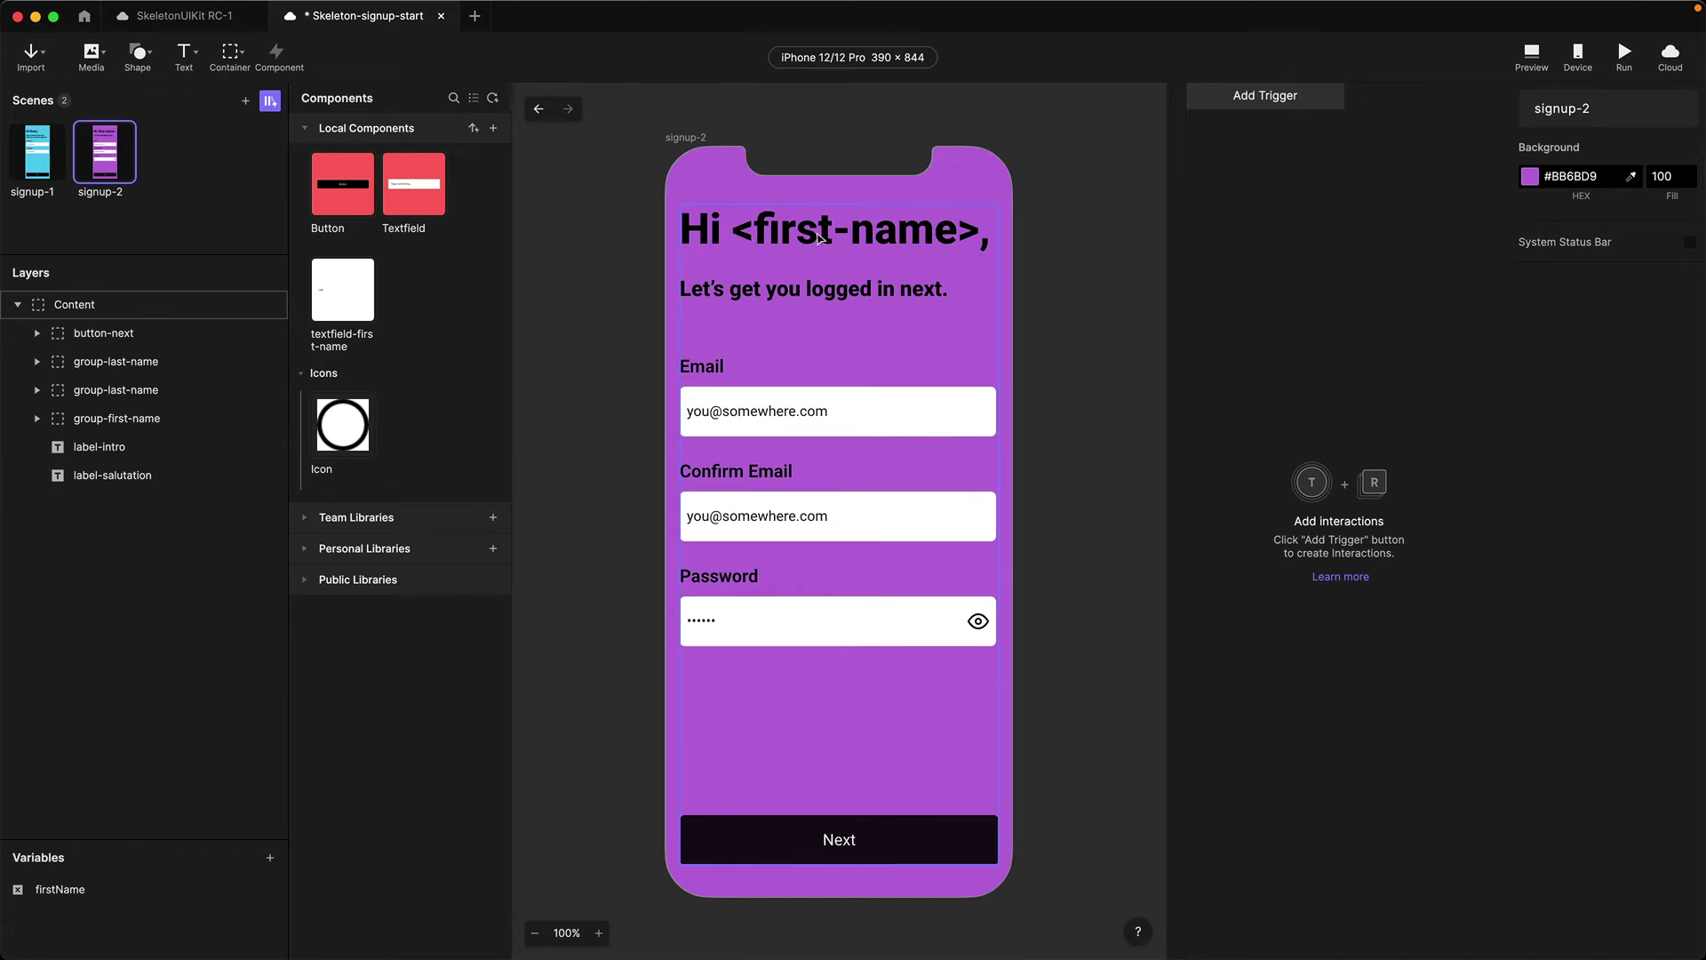
# Make the label-salutation layer in signup-2 editable text and set its text resize to a fixed size
pyautogui.click(88, 481)
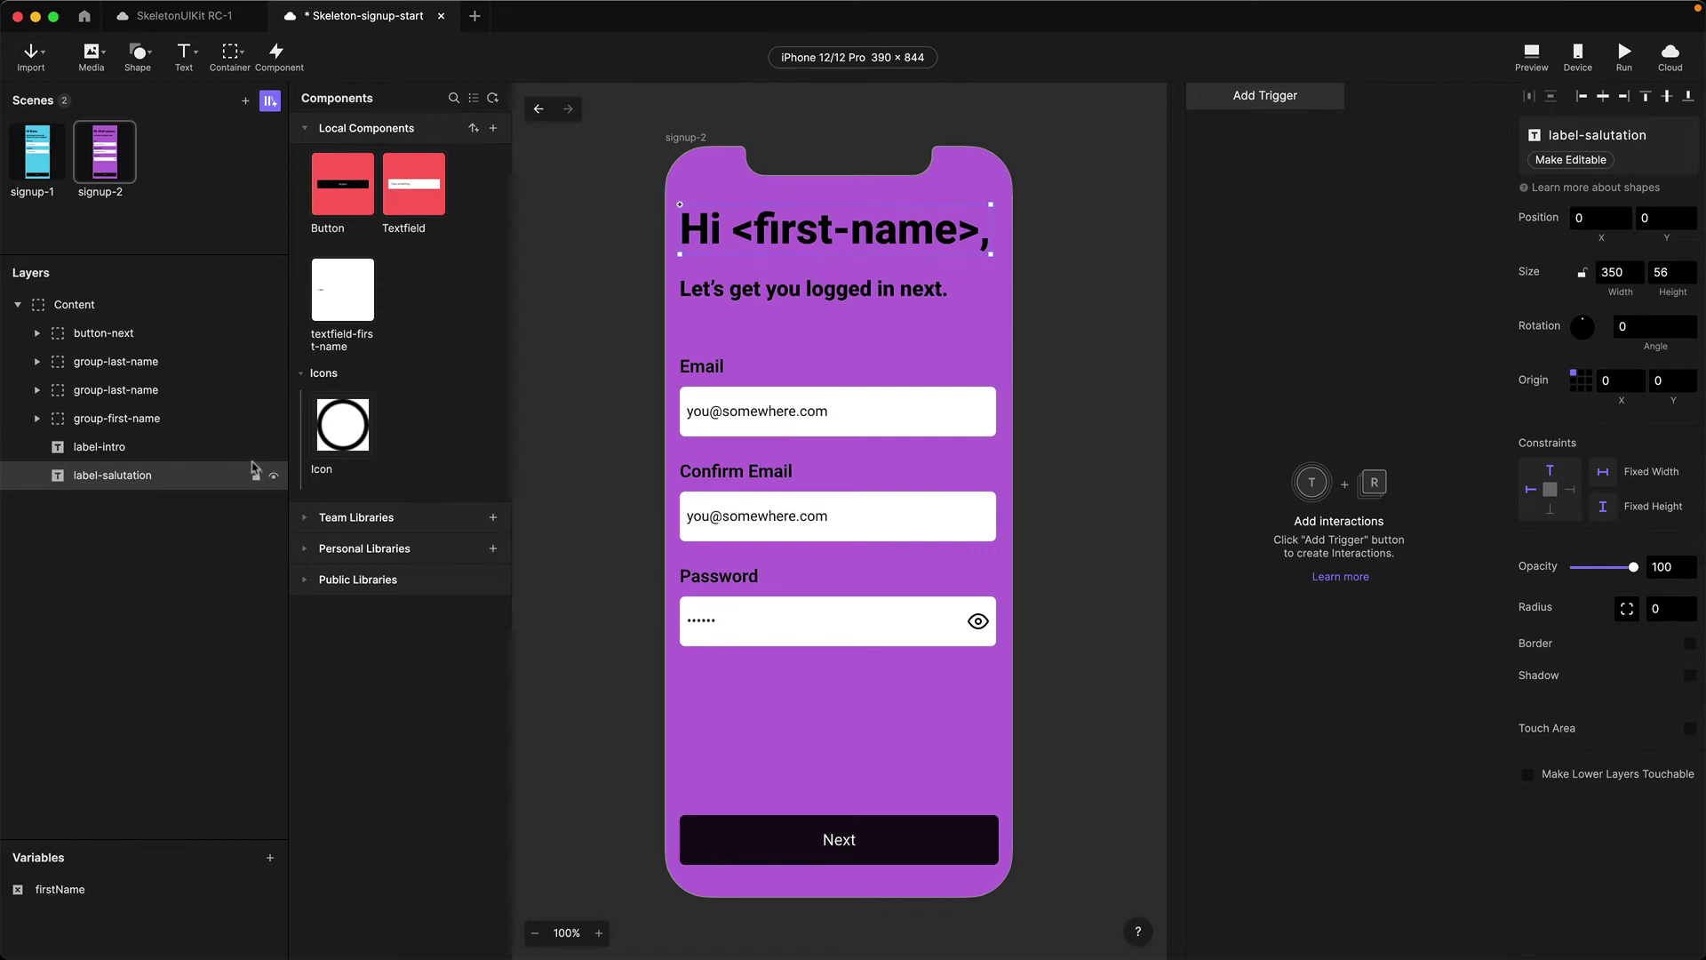
pyautogui.click(1565, 161)
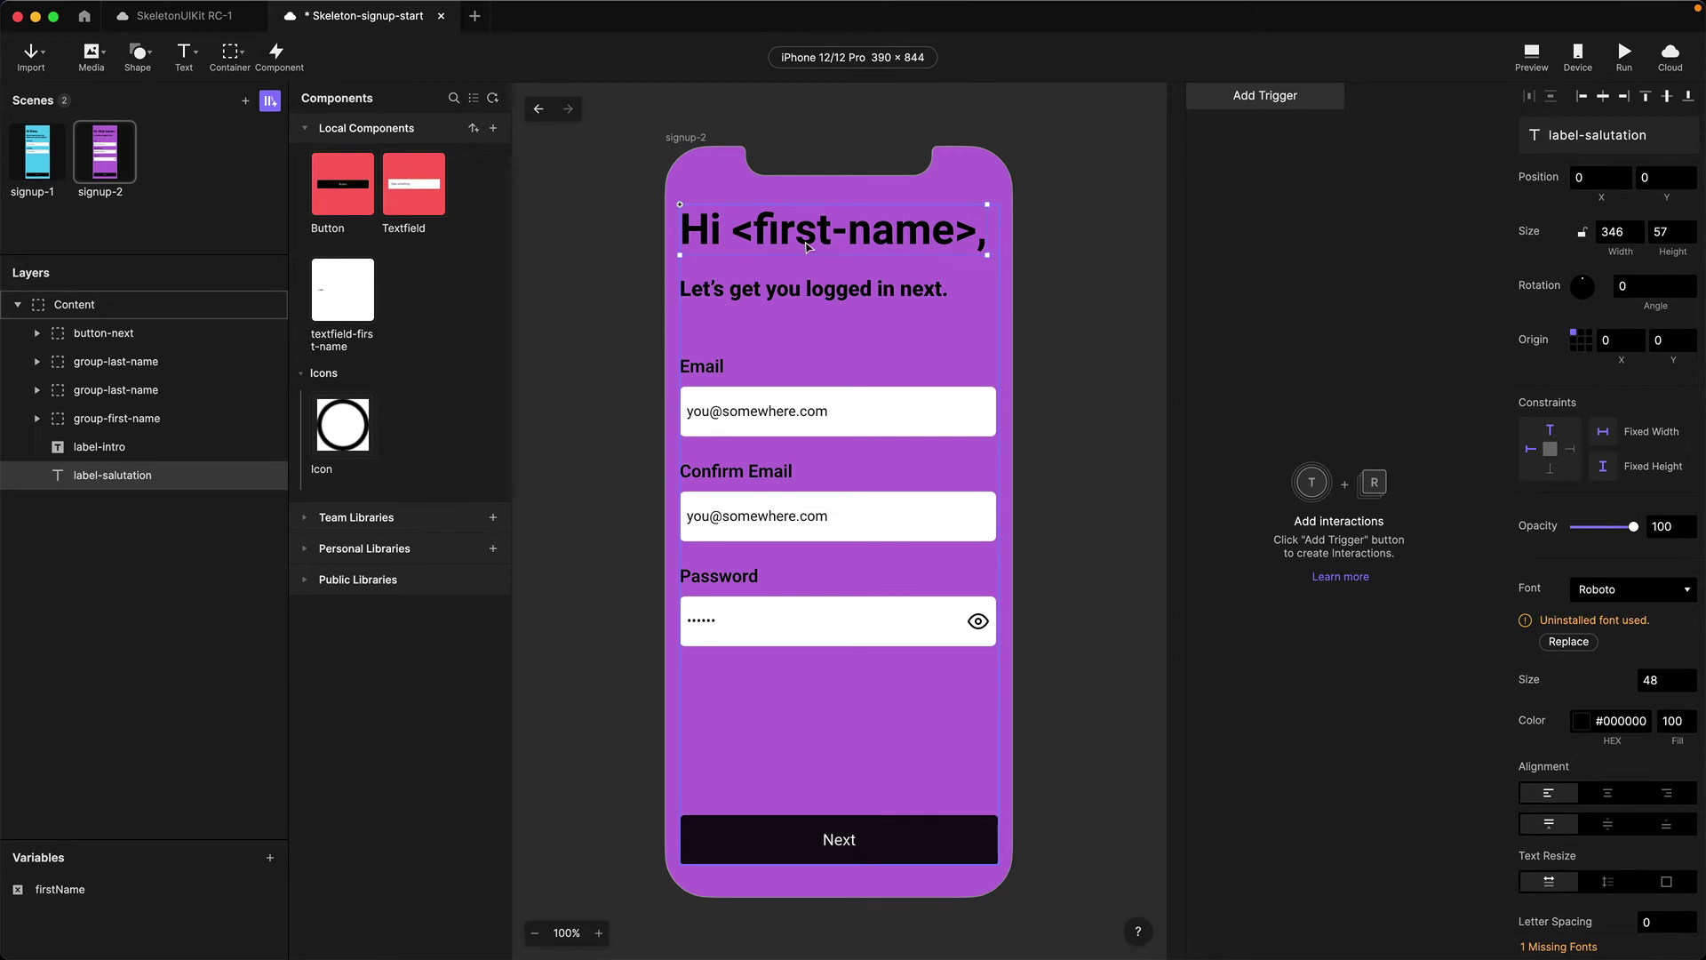
pyautogui.click(1666, 883)
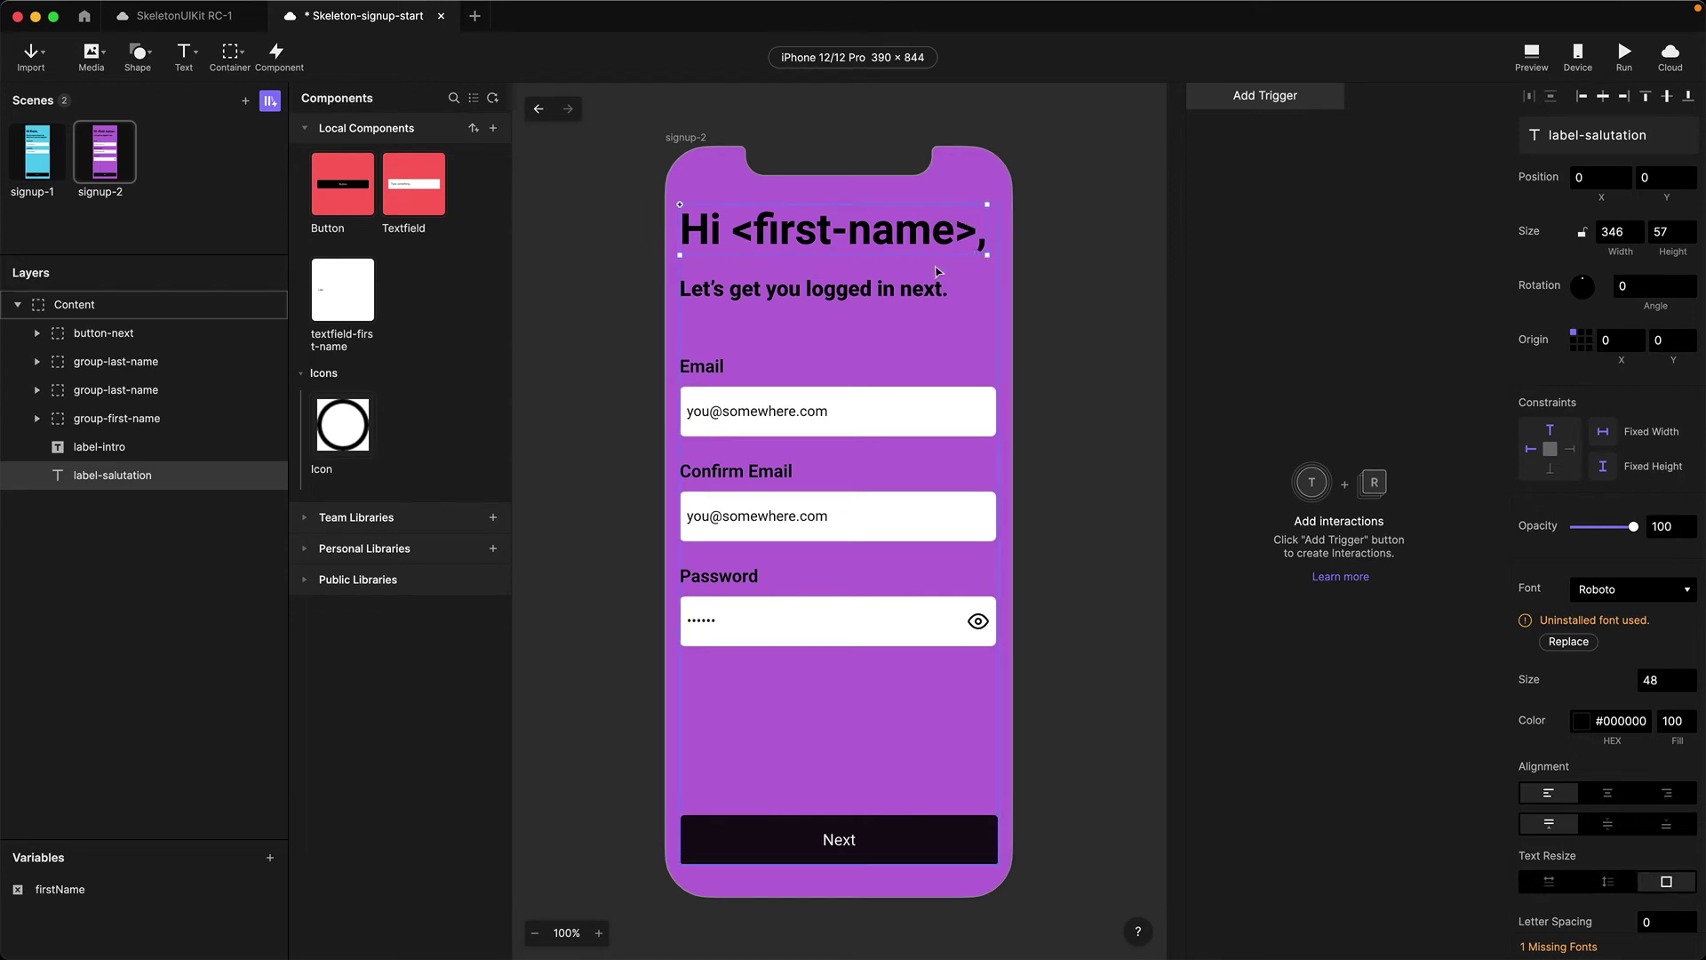
pyautogui.click(1057, 387)
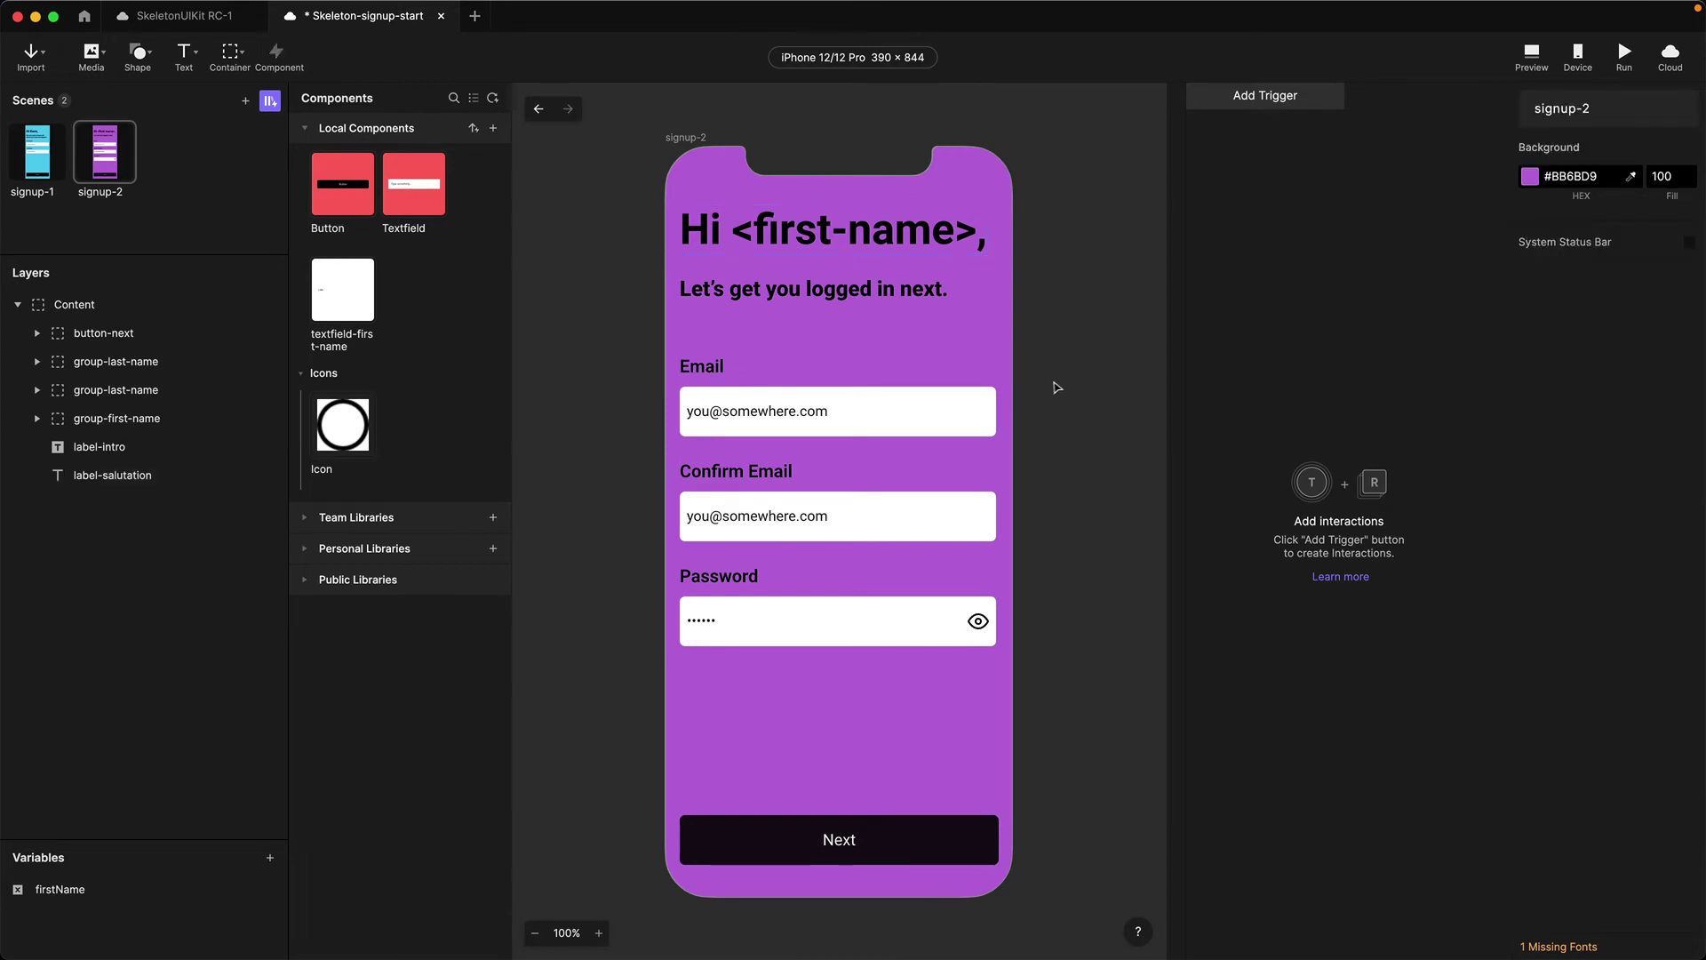
# Add a Start trigger to signup-2 and set its multiple-scene option to Start With Jump
pyautogui.click(1274, 98)
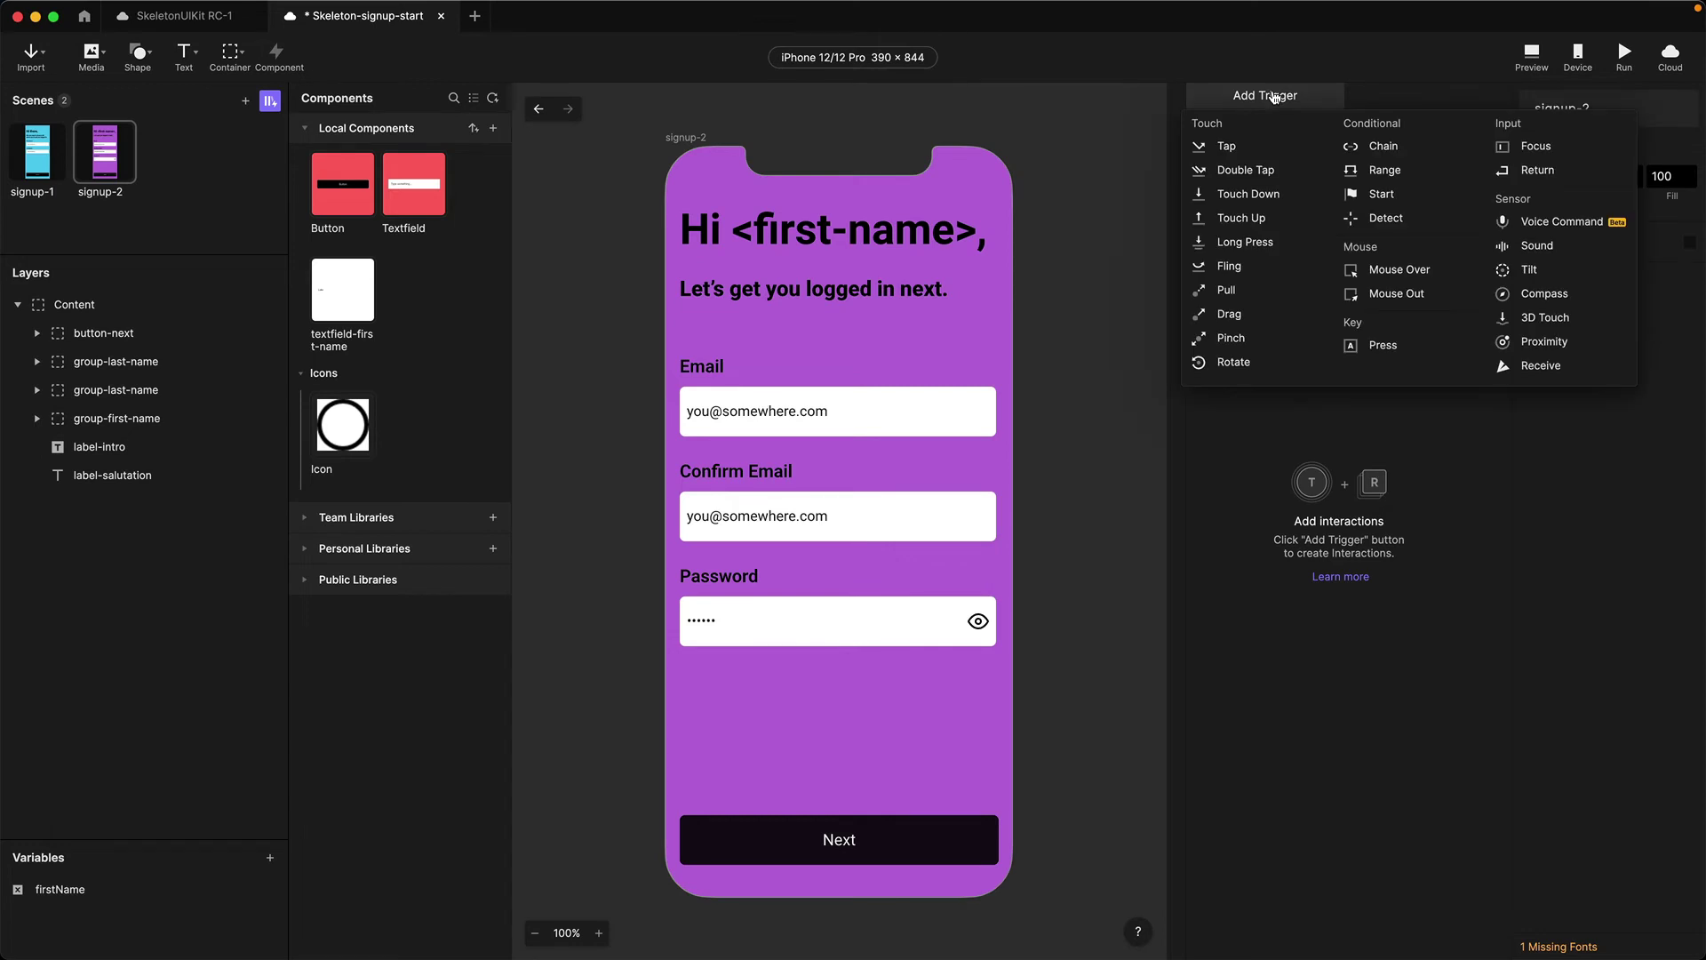
pyautogui.click(1356, 194)
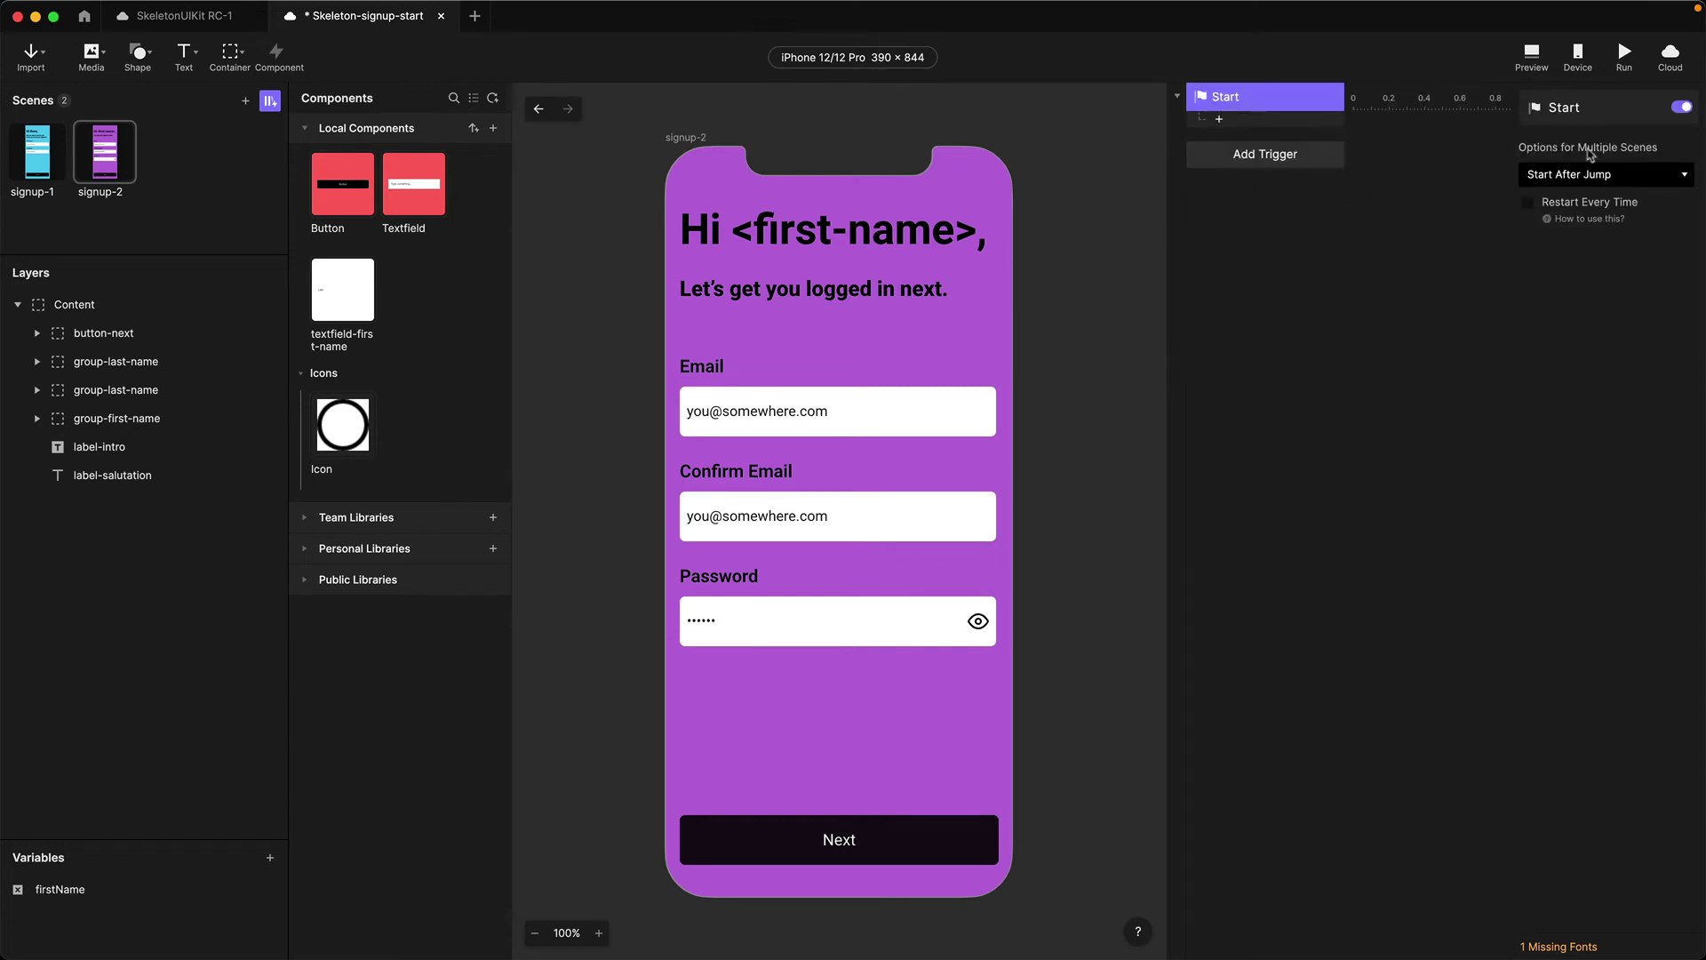
pyautogui.click(1577, 178)
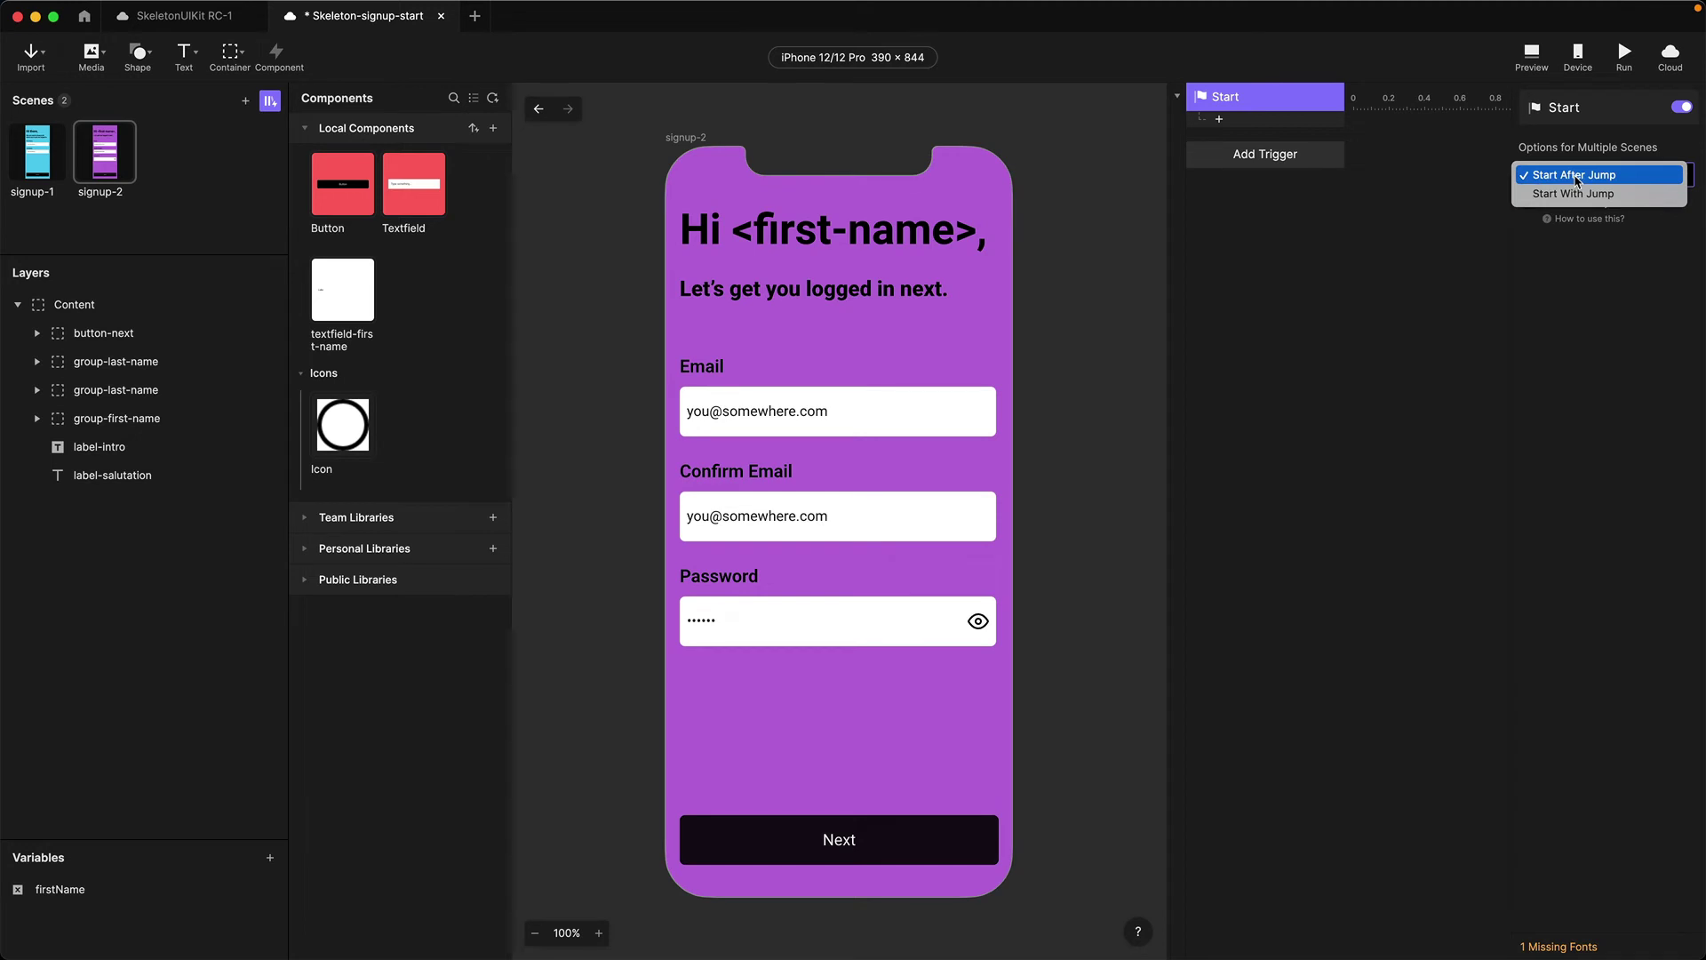
pyautogui.click(1580, 193)
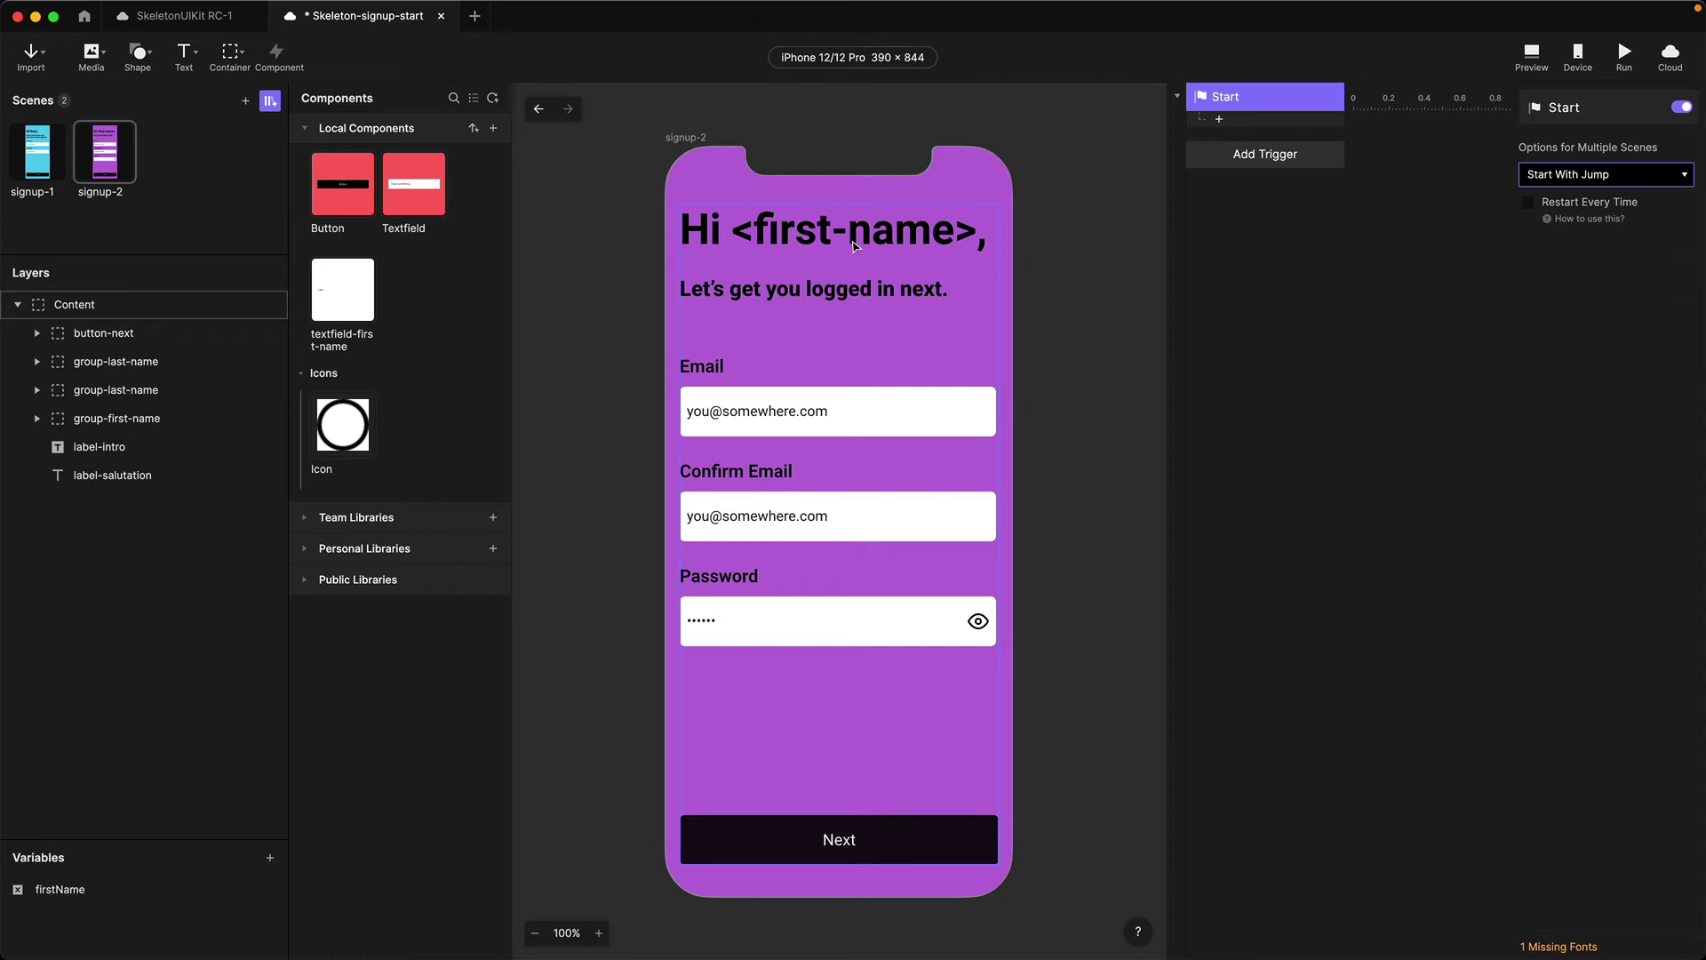
# Add a Text response under the Start trigger for label-salutation and set its content type to Formula
pyautogui.click(1220, 120)
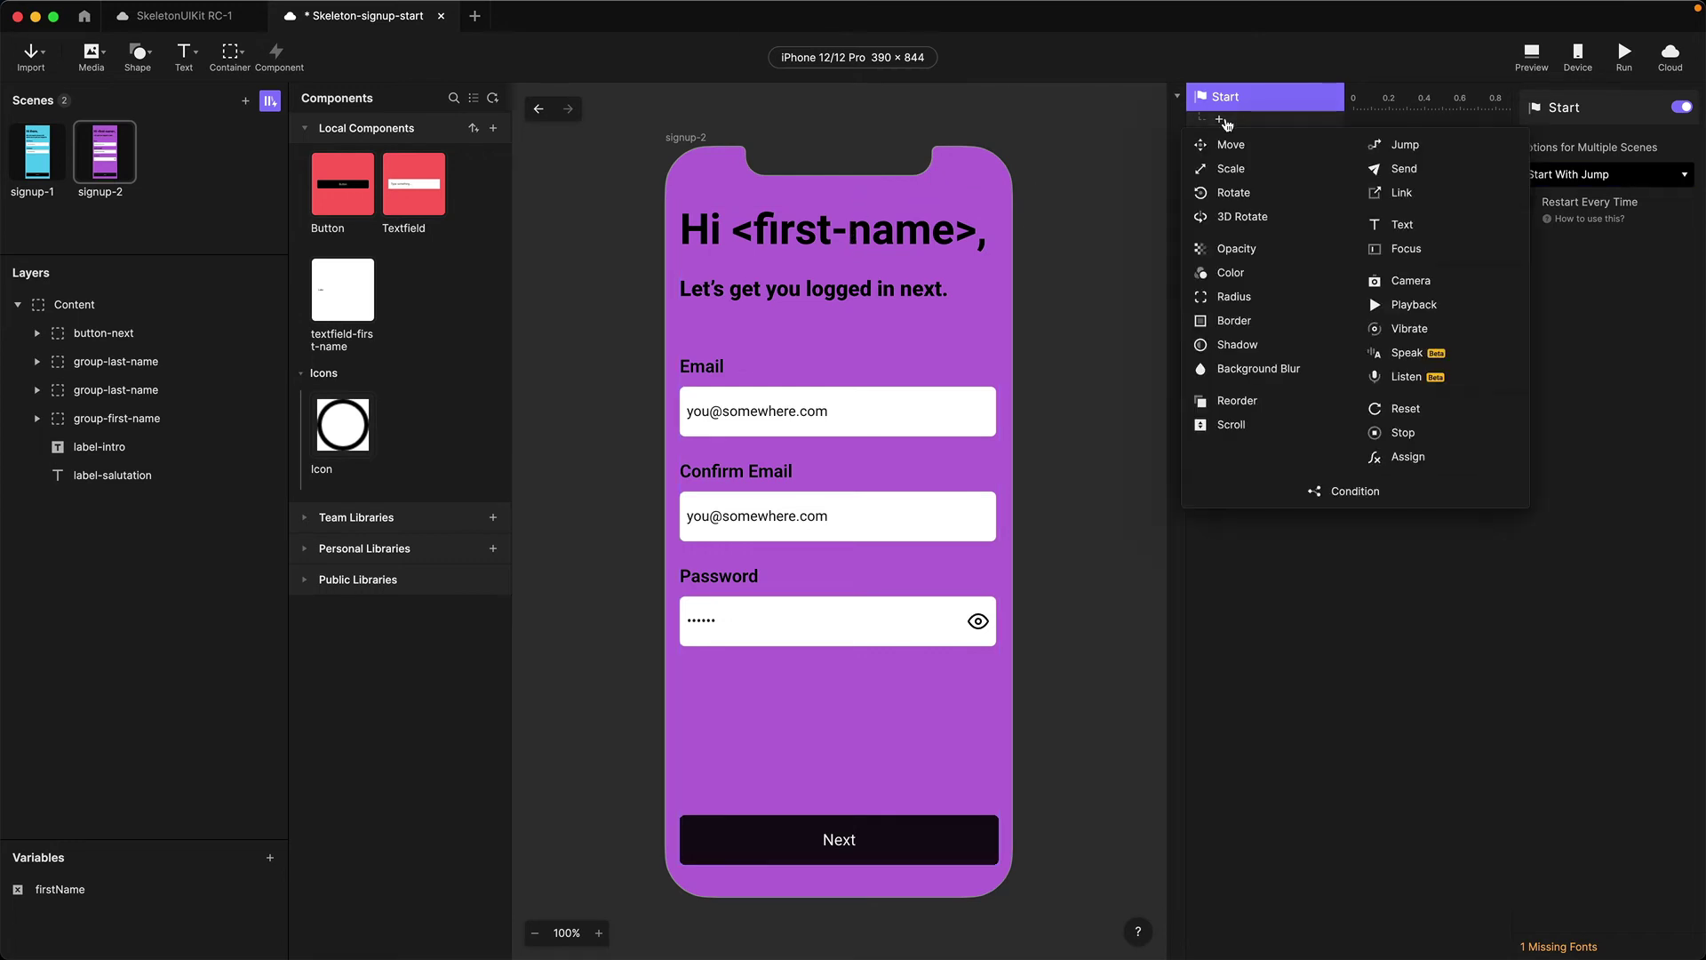
pyautogui.click(1399, 225)
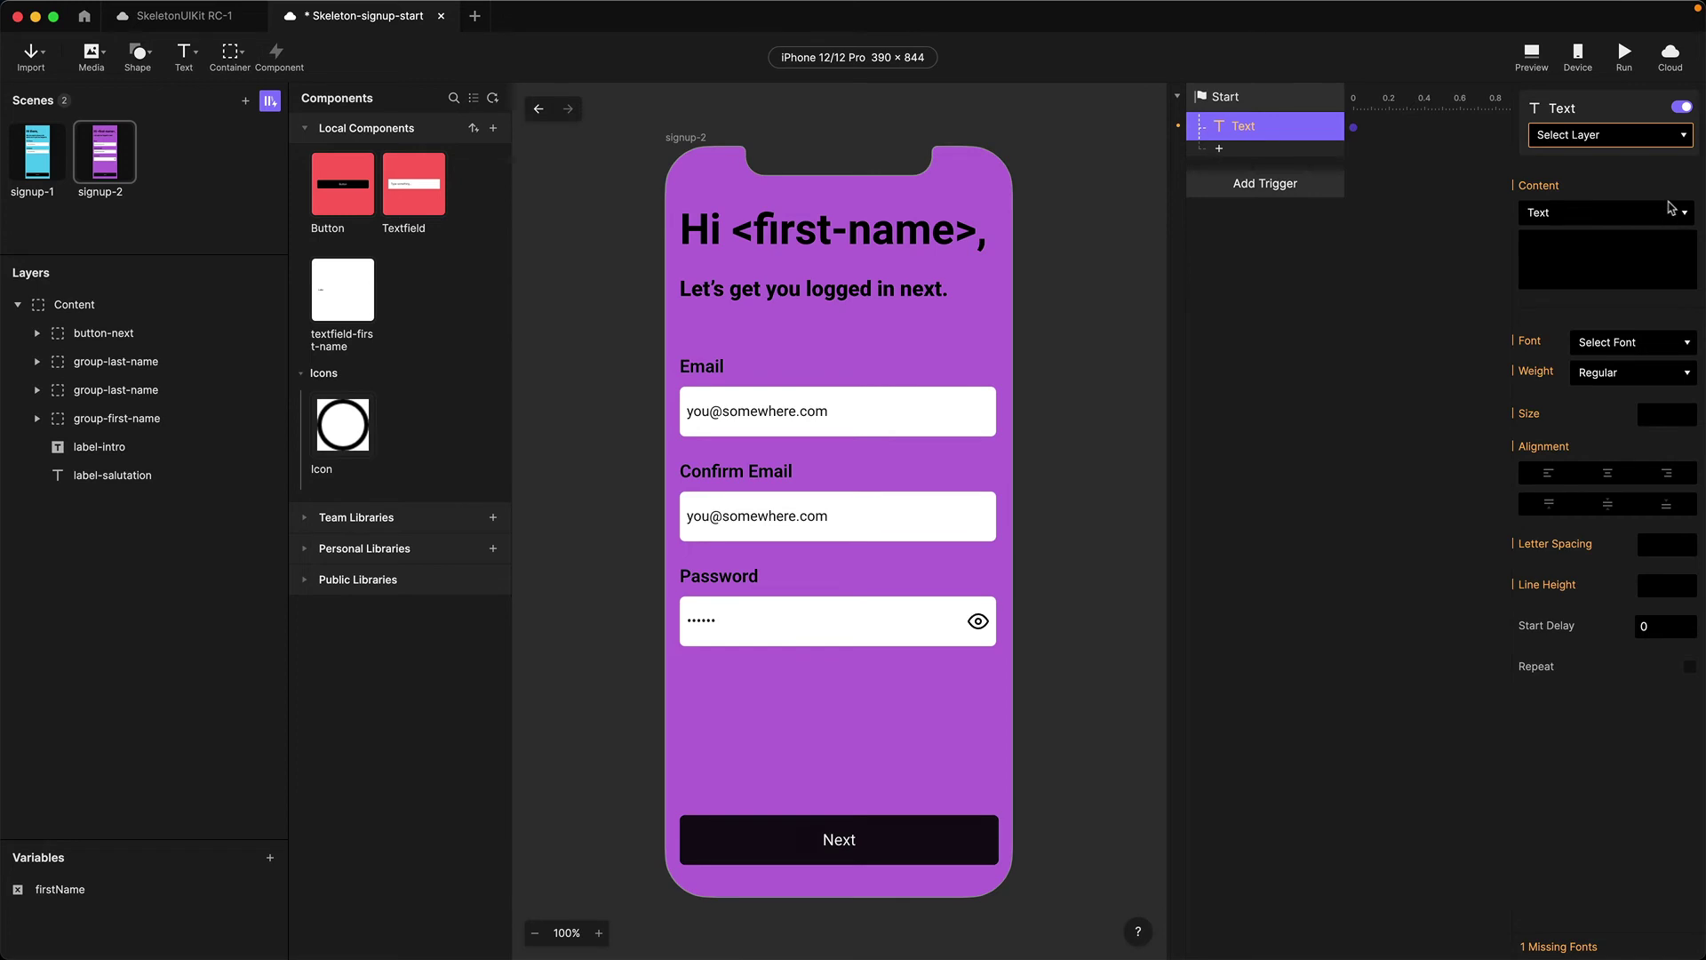
pyautogui.click(1580, 143)
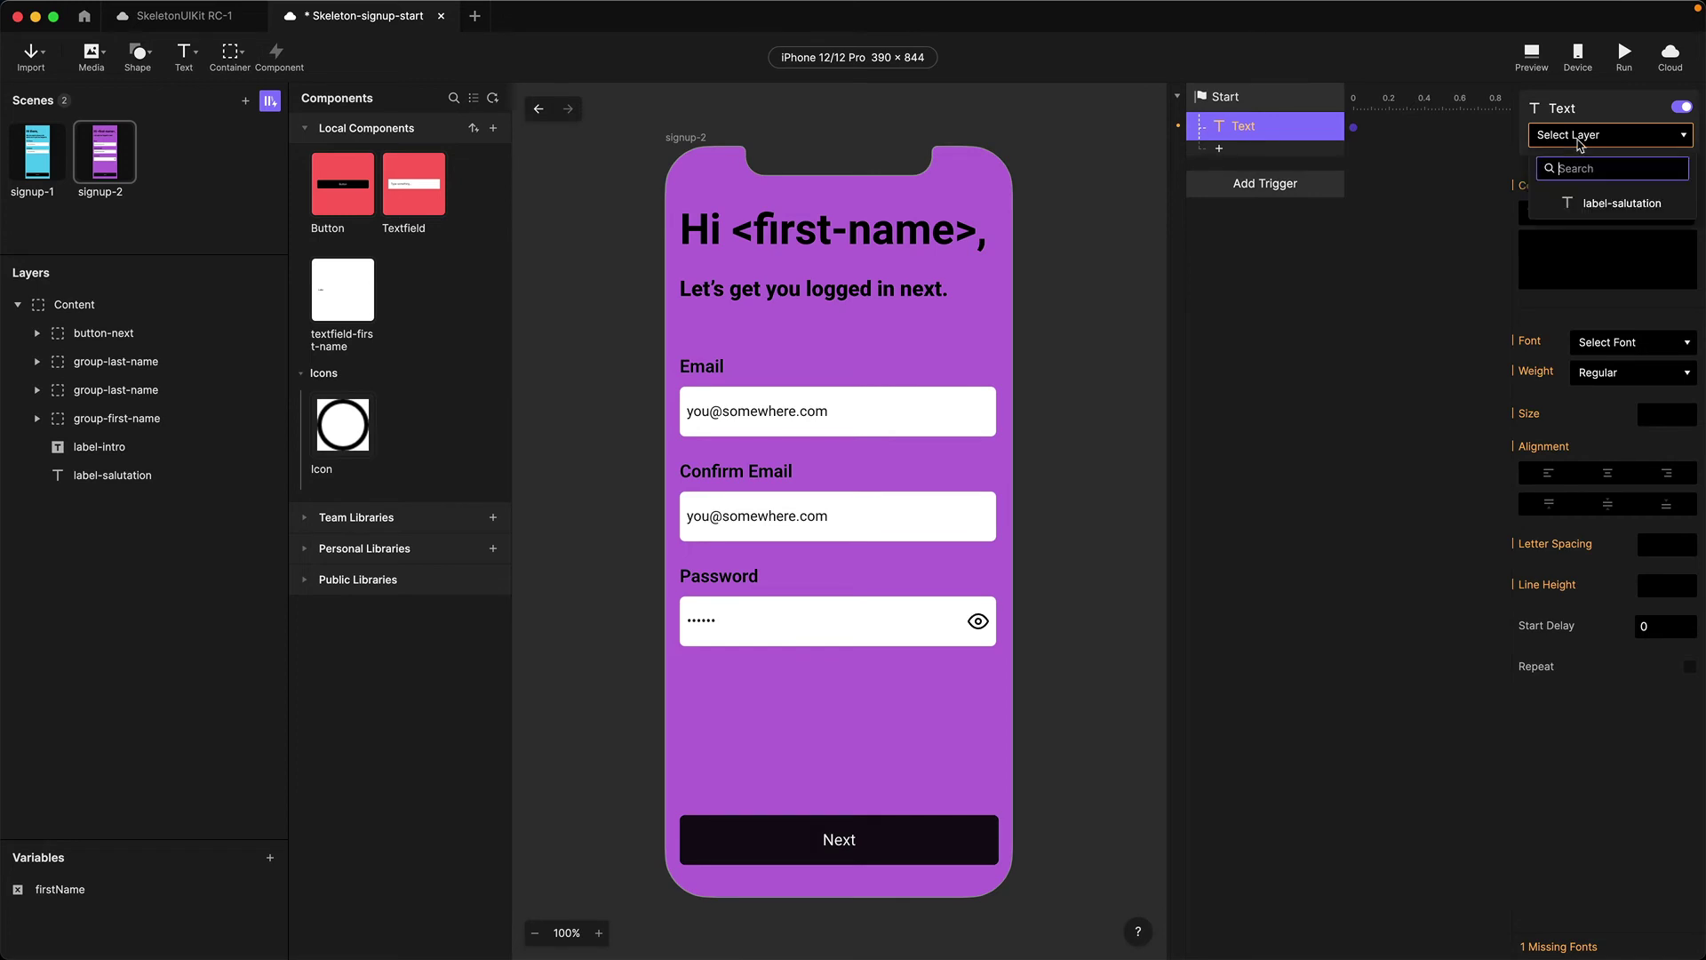
pyautogui.click(1611, 209)
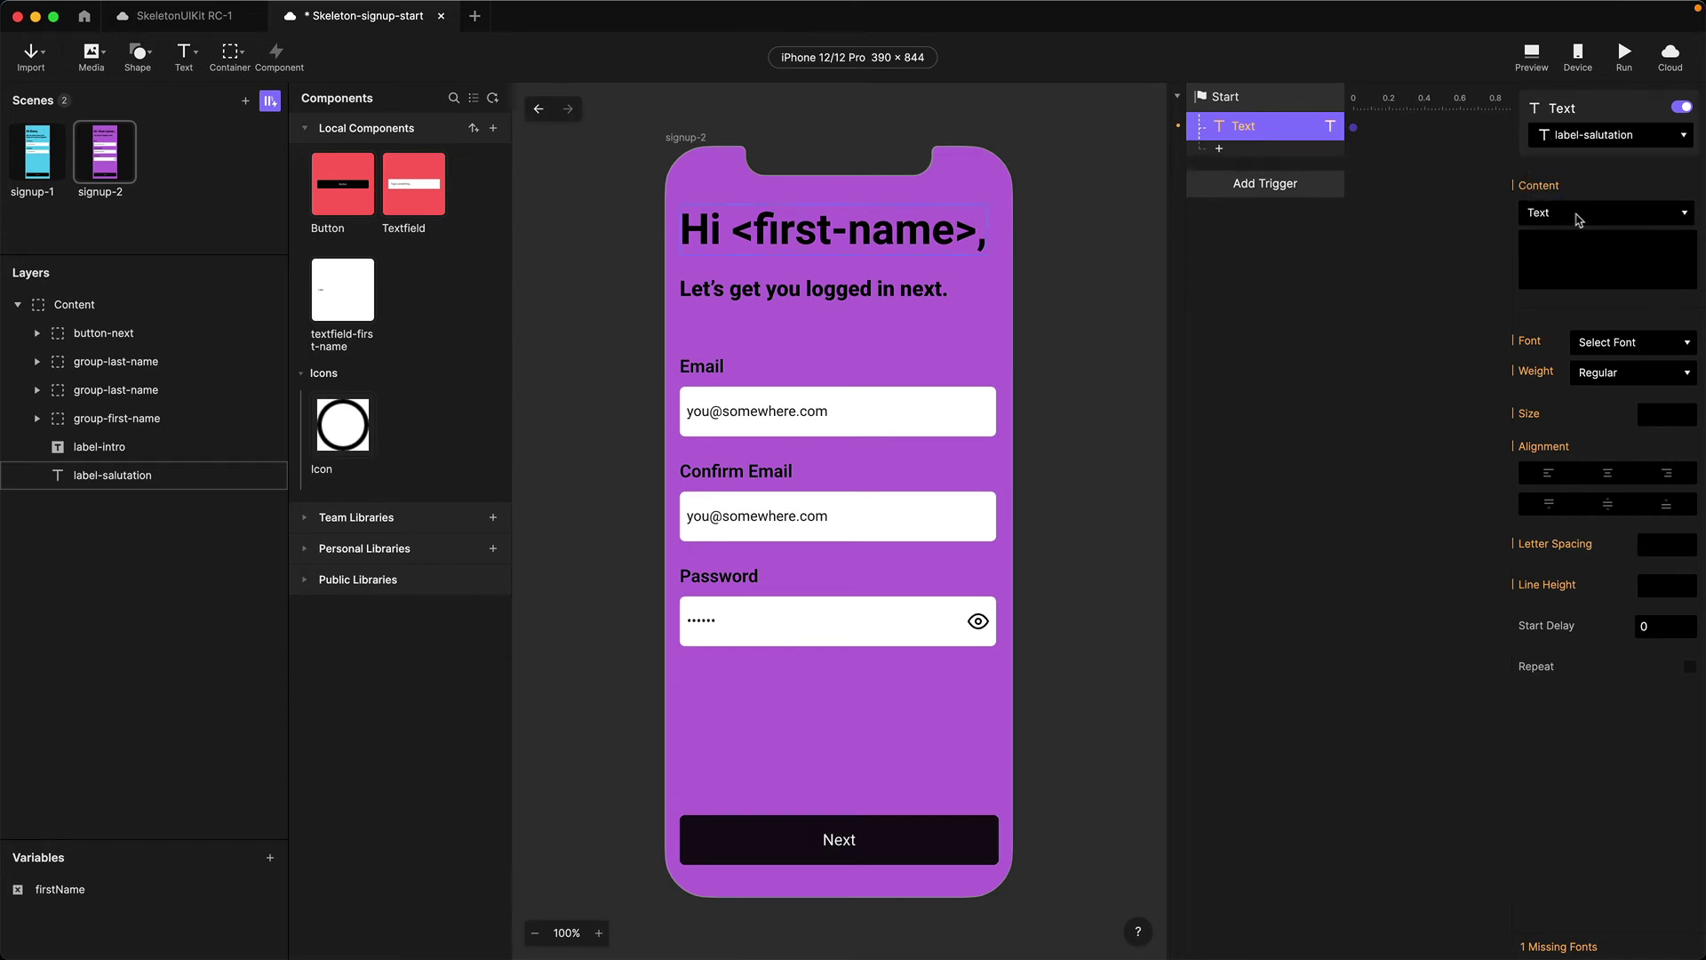
pyautogui.click(1574, 218)
pyautogui.click(1562, 232)
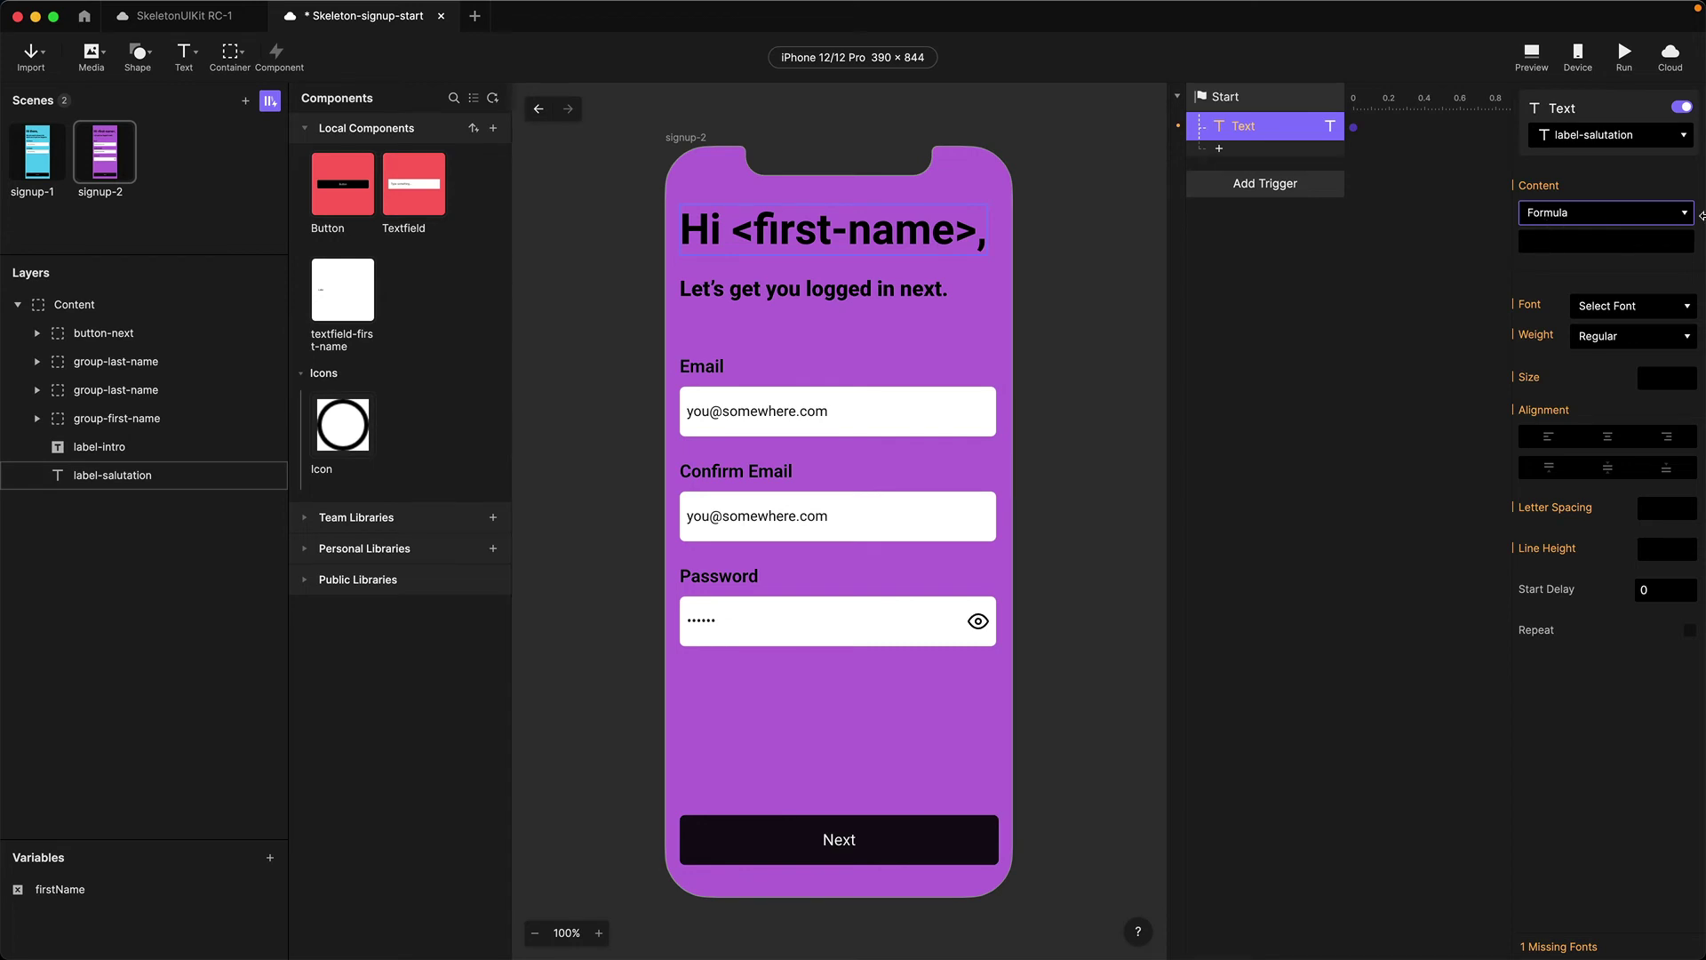
# Set the Text response's formula to "Hi " + firstName + ","
pyautogui.click(1537, 242)
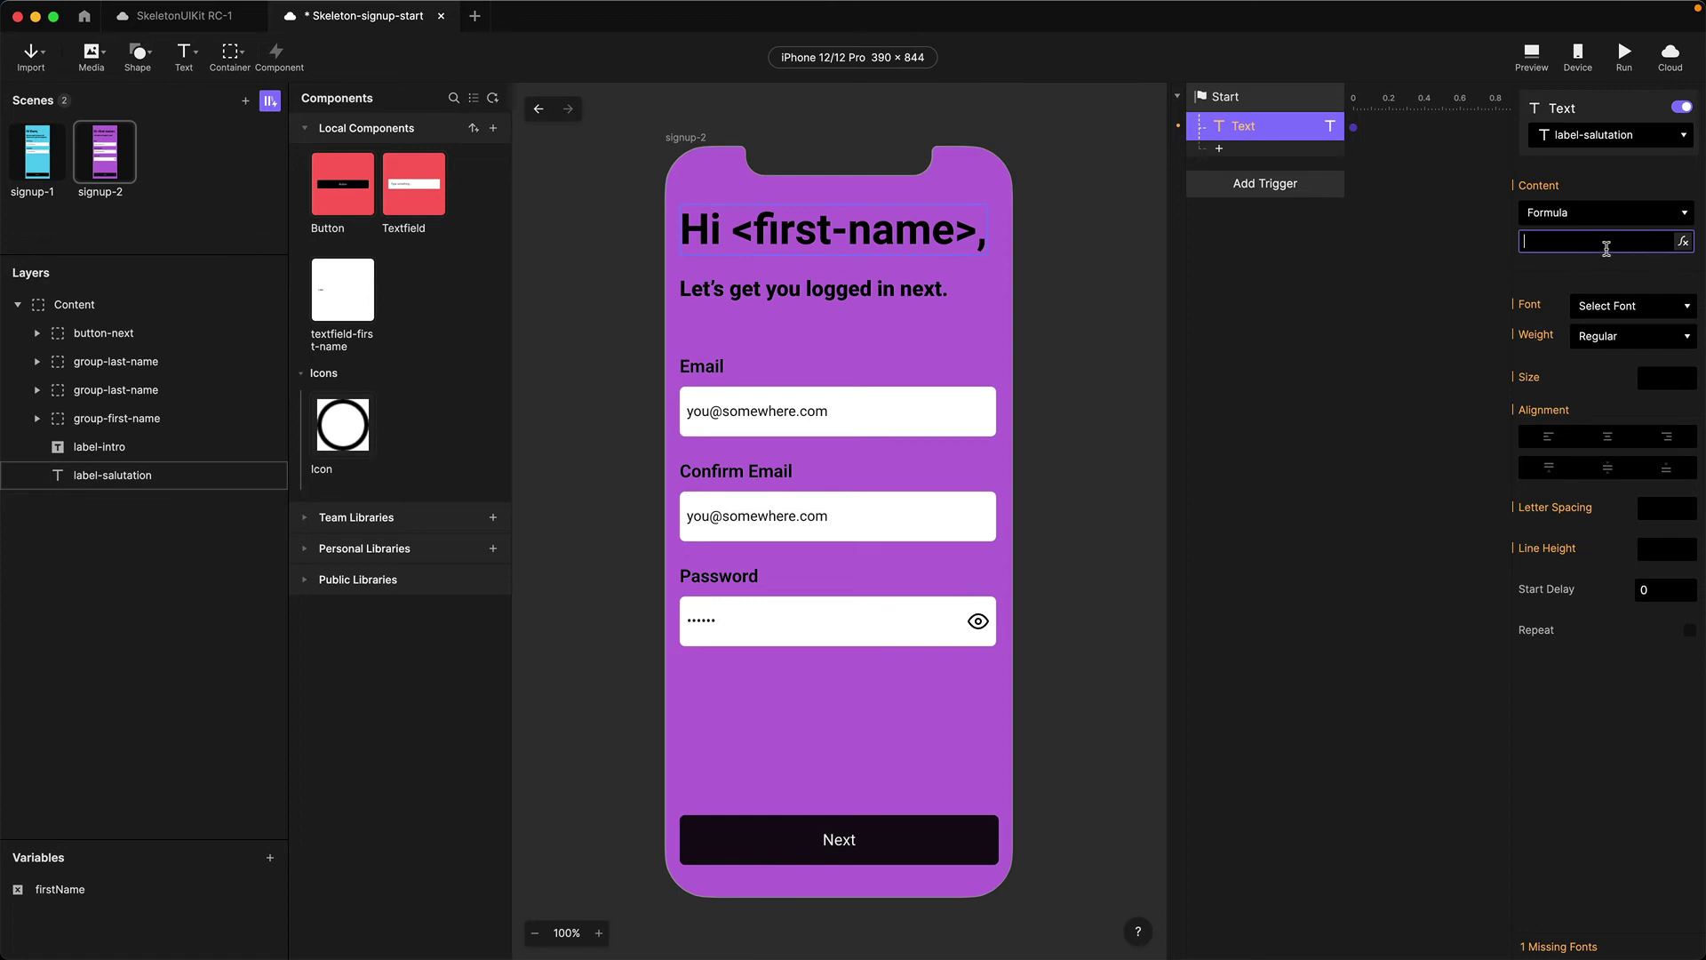
pyautogui.click(1683, 243)
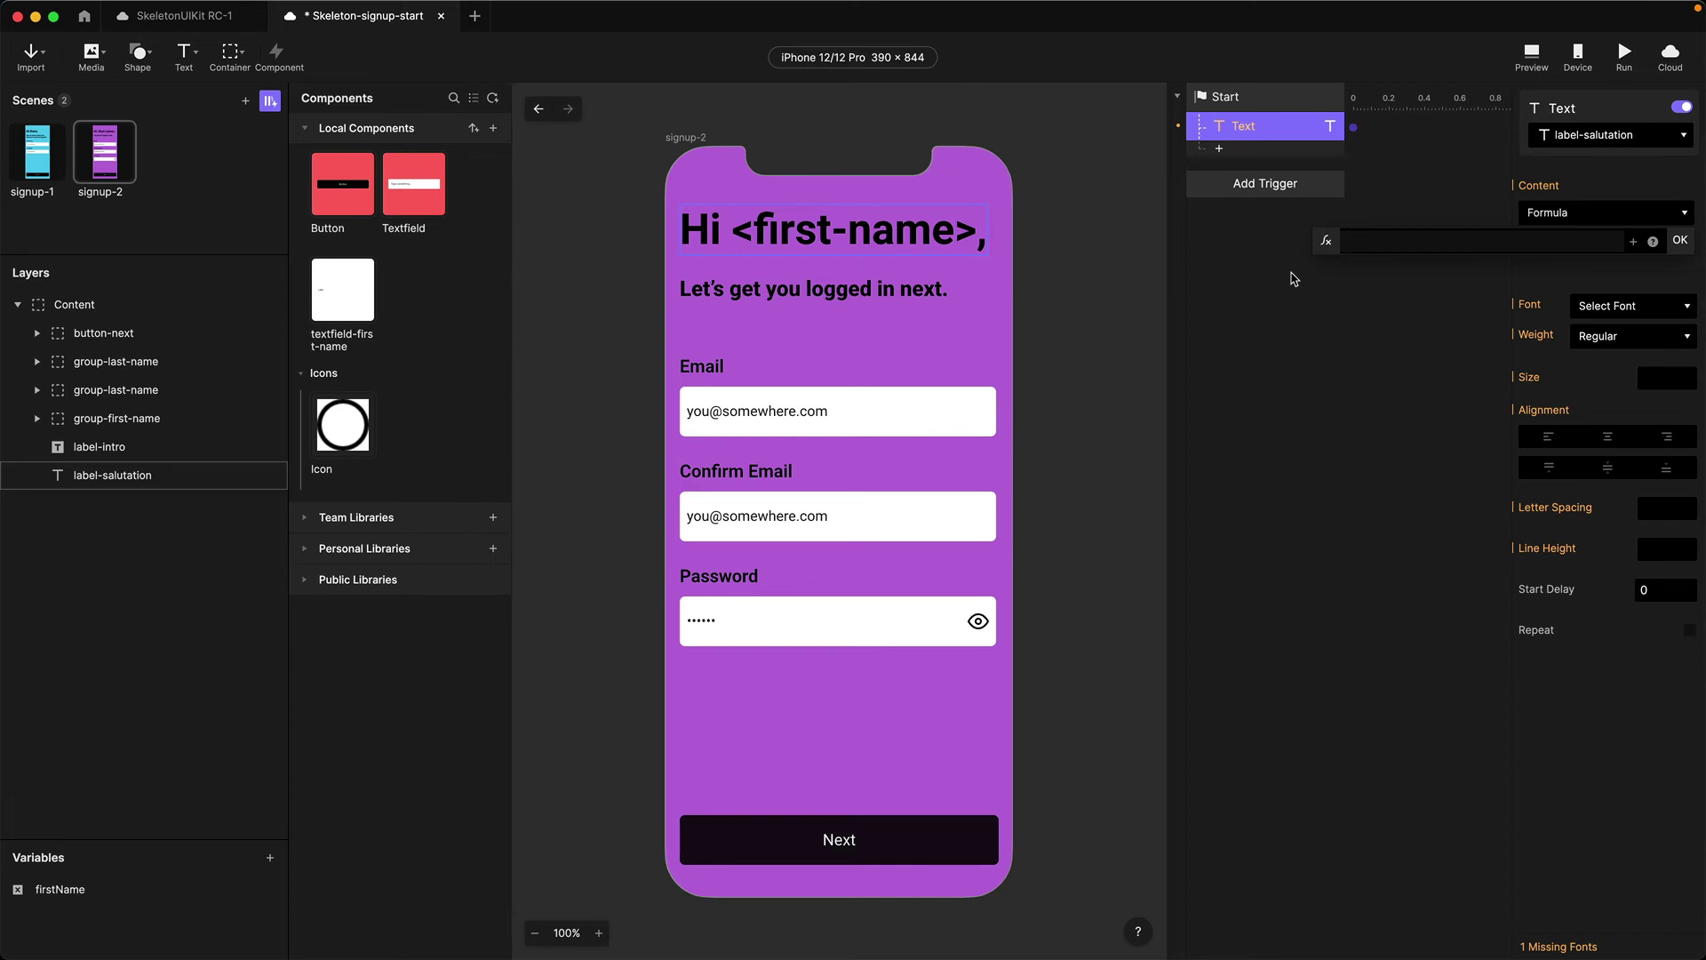
pyautogui.write('"Hi "')
pyautogui.click(1633, 246)
pyautogui.click(1458, 307)
pyautogui.write('","')
pyautogui.click(1680, 243)
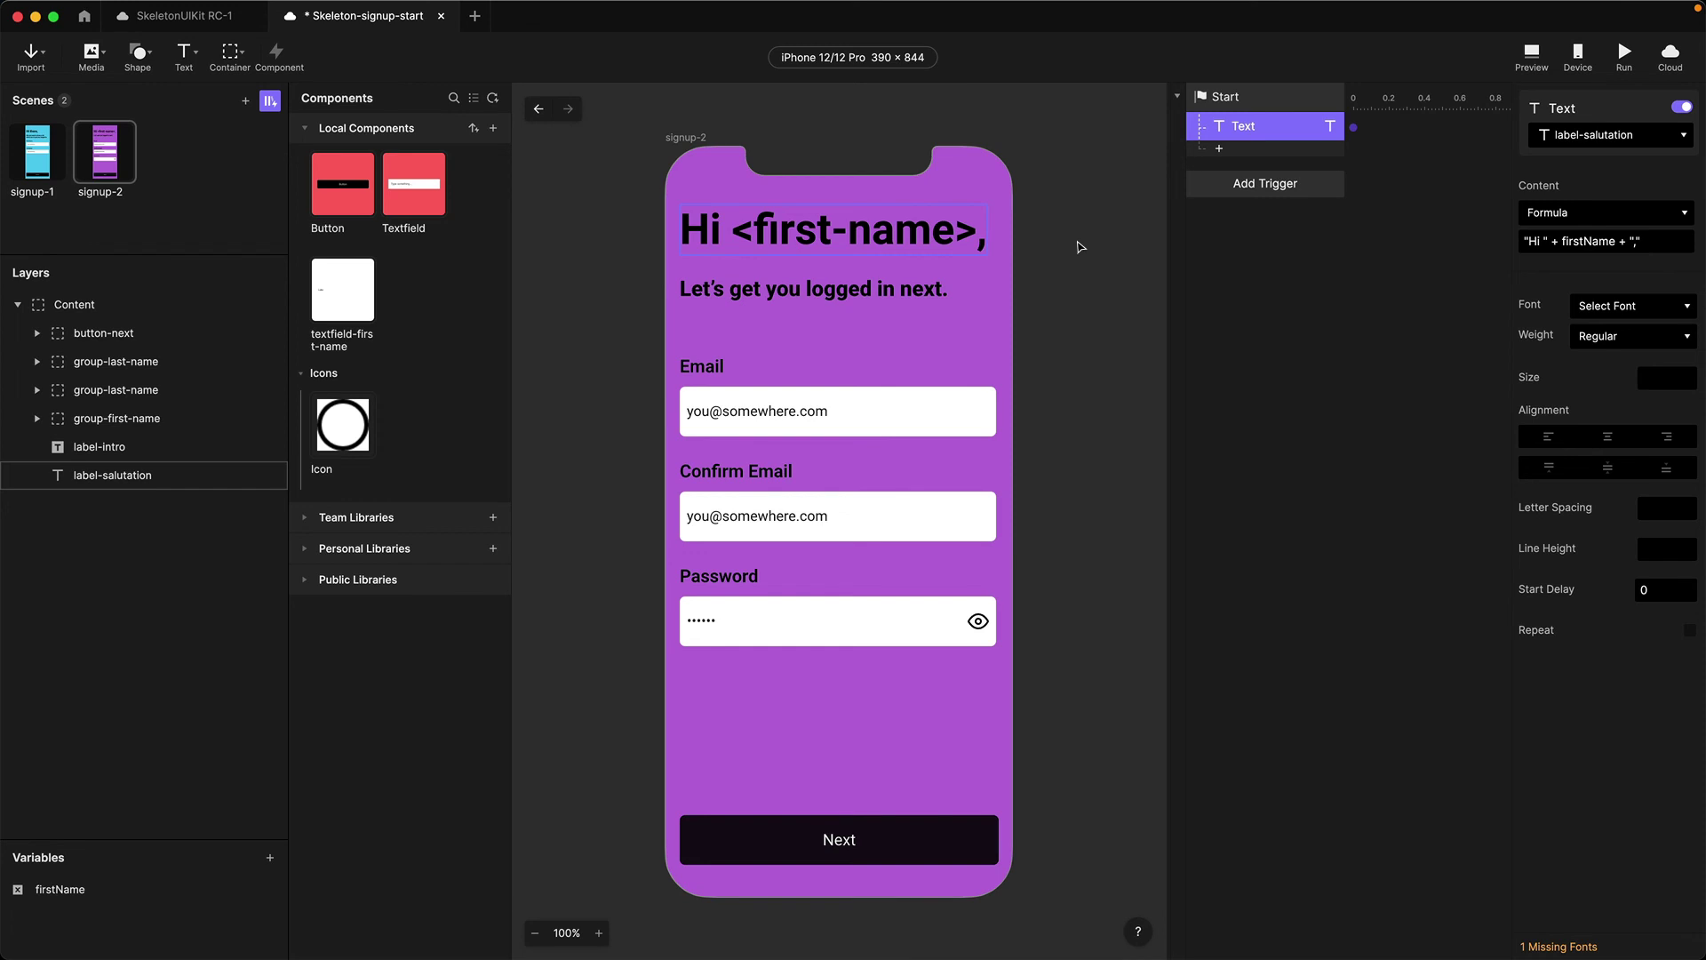
# Preview the prototype from signup-1, enter a first name, use the button to reach signup-2, and close the preview
pyautogui.click(40, 175)
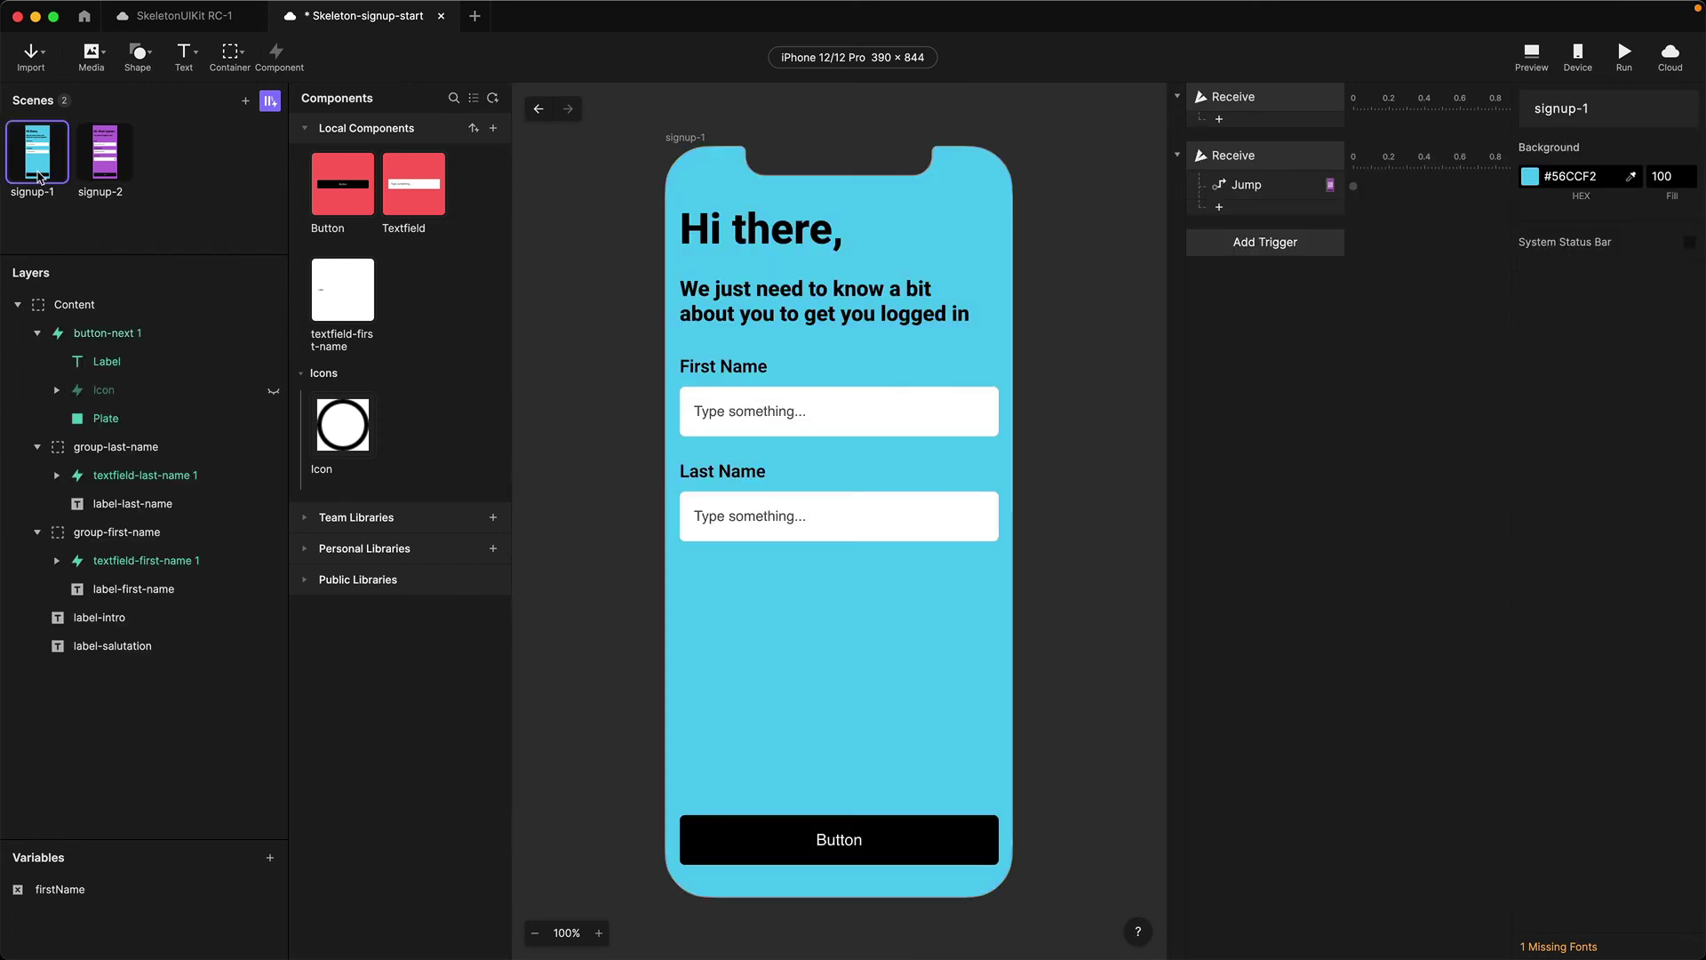
pyautogui.click(1532, 56)
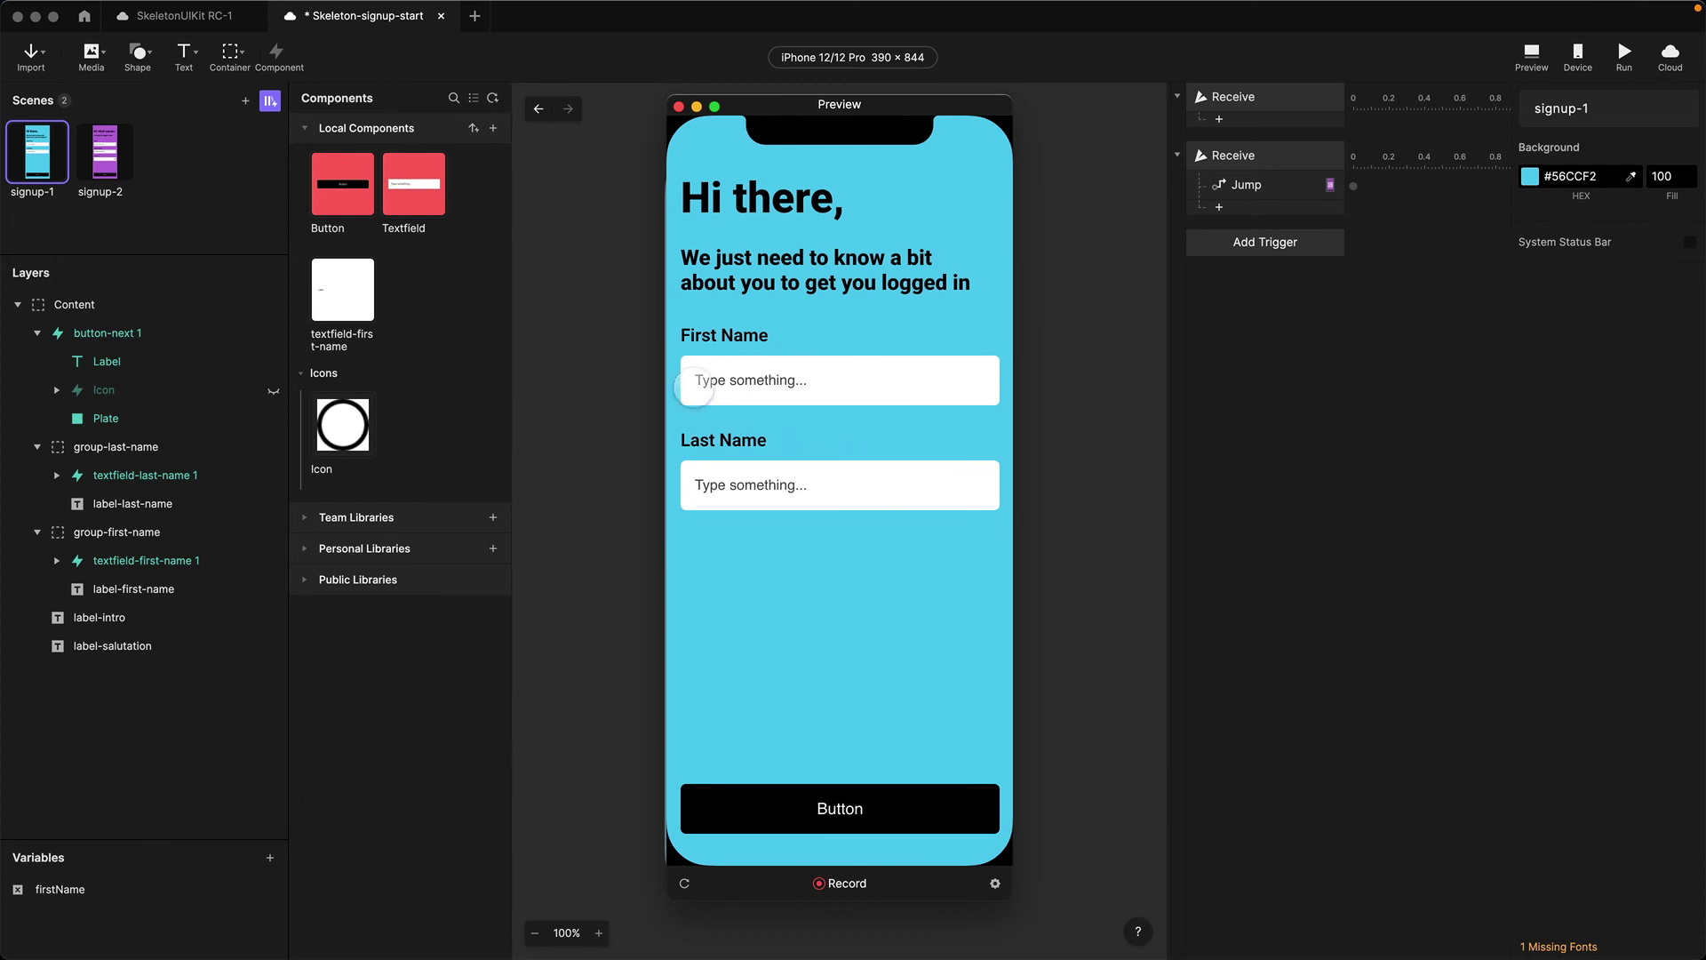
pyautogui.click(748, 399)
pyautogui.write('Darre')
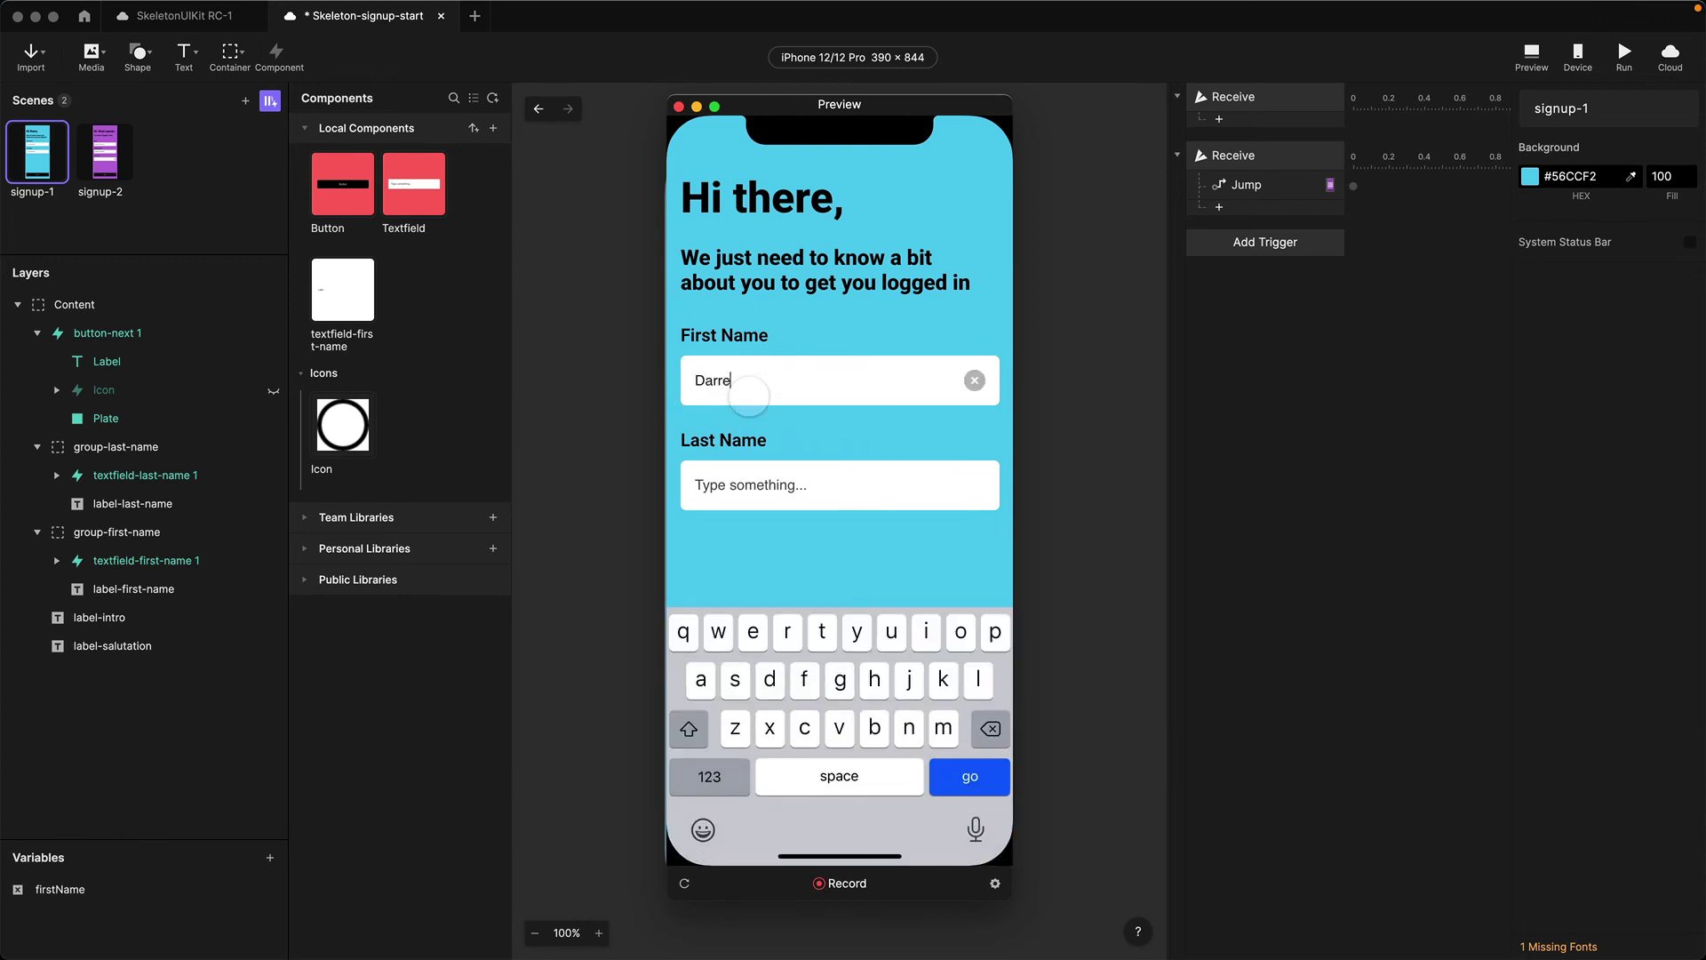
pyautogui.write('n')
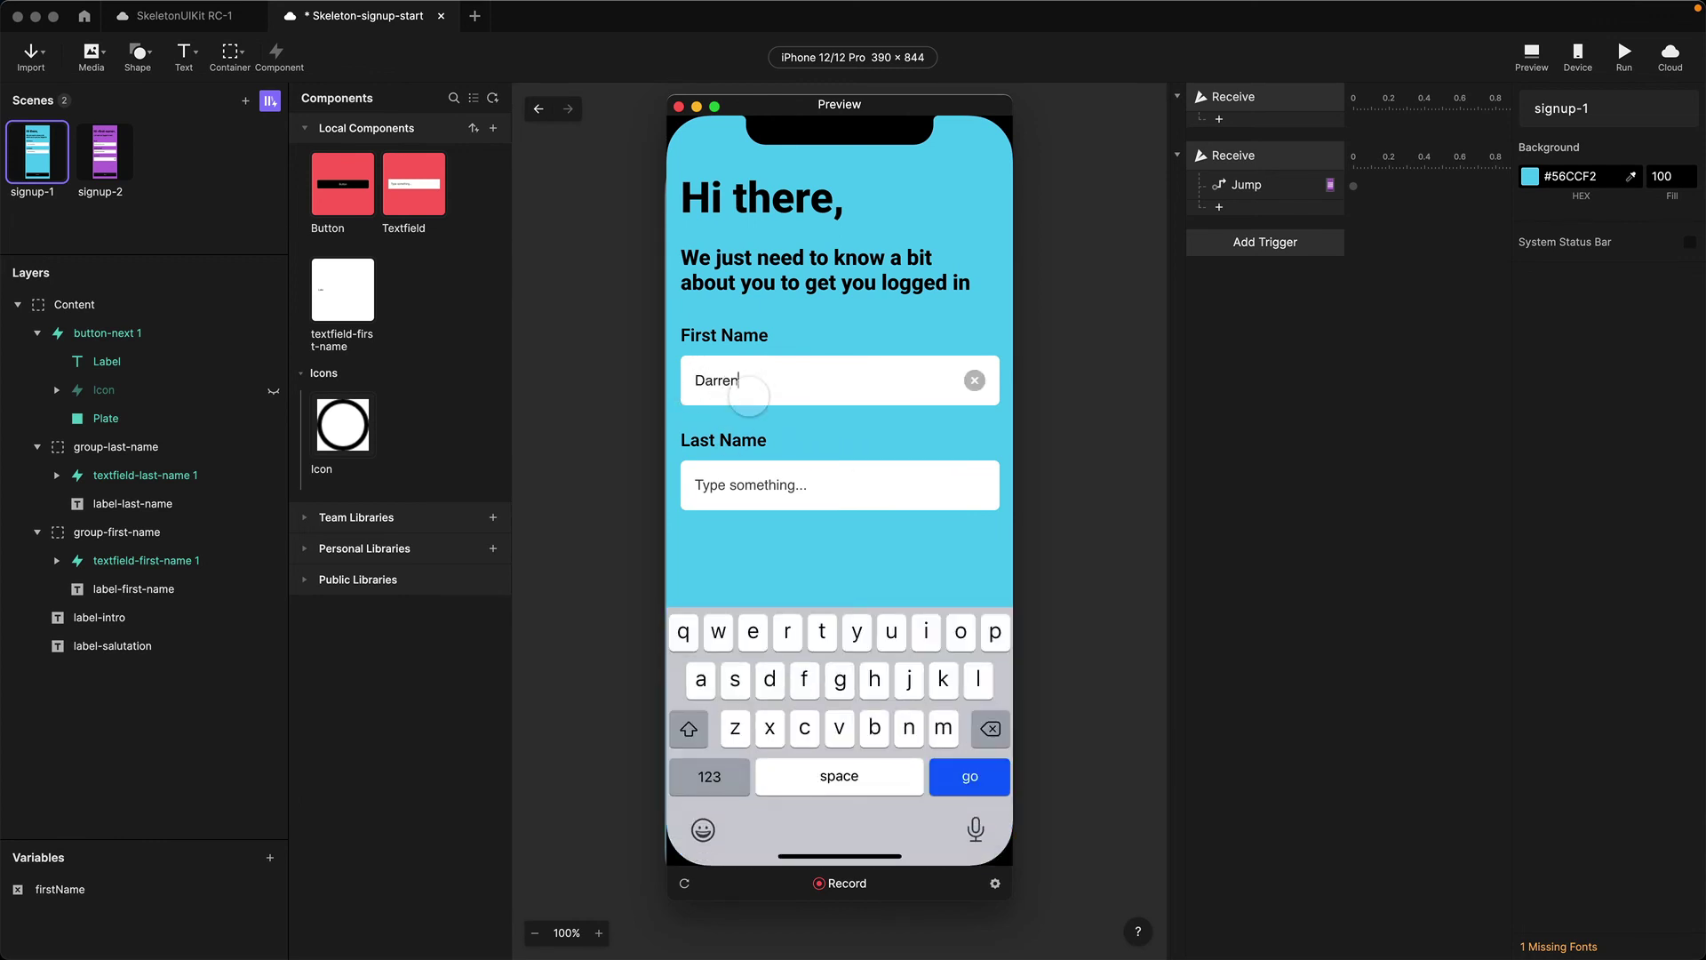
pyautogui.click(786, 584)
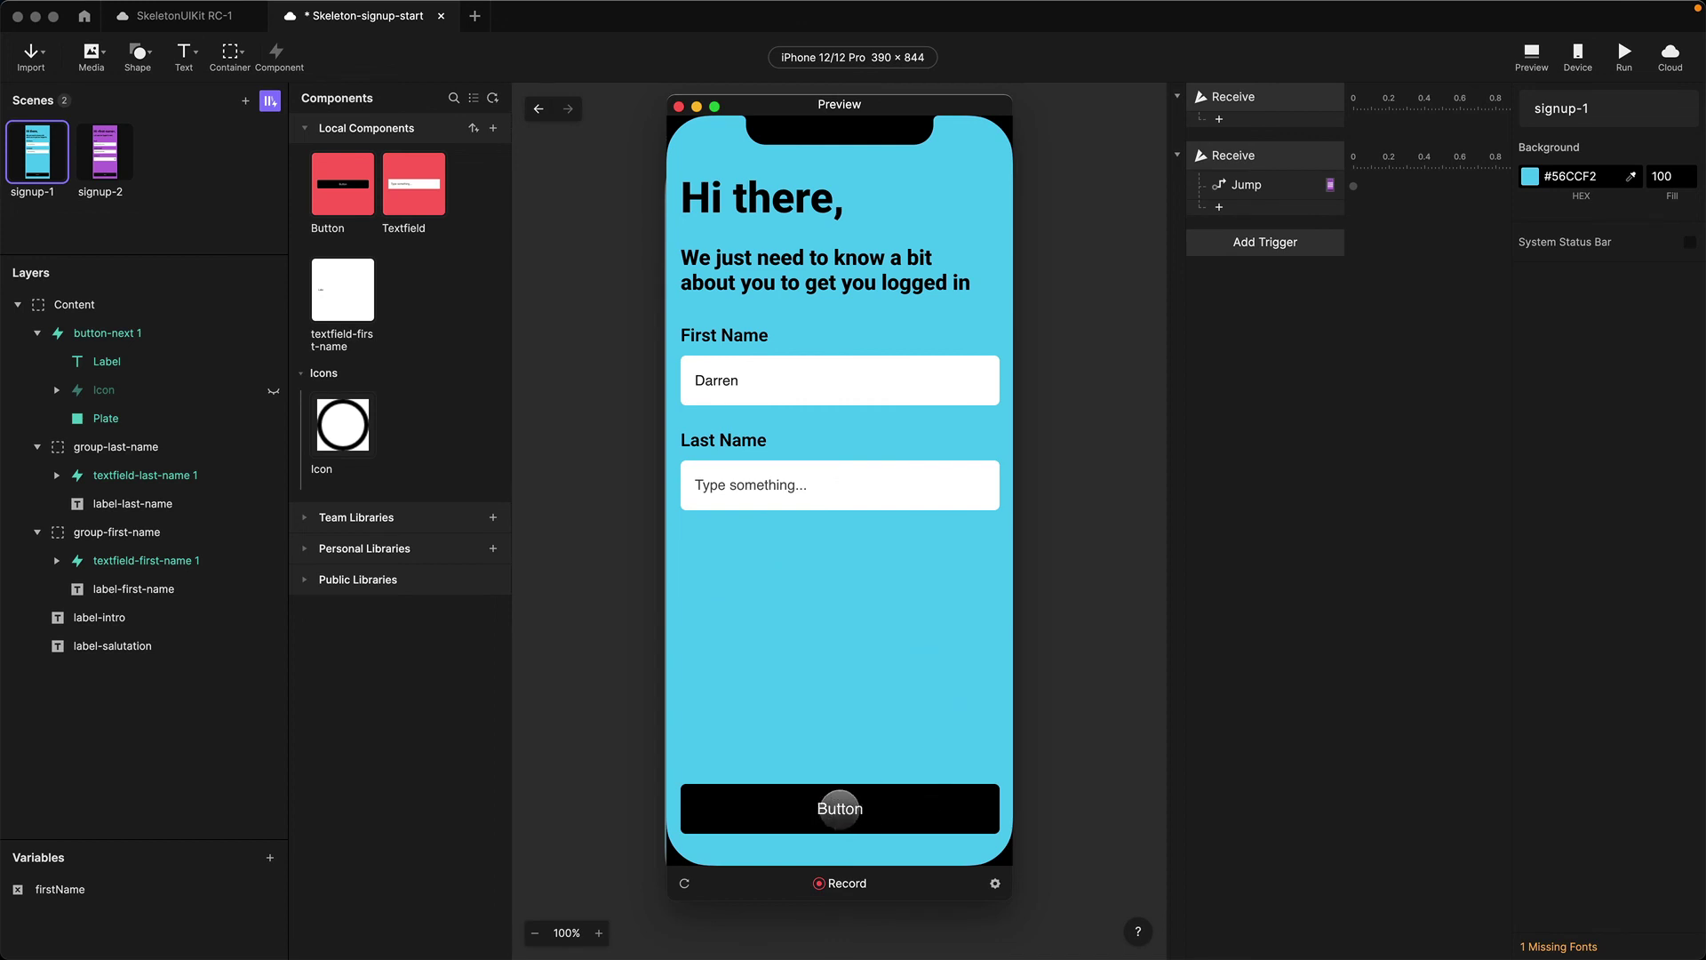
pyautogui.click(840, 808)
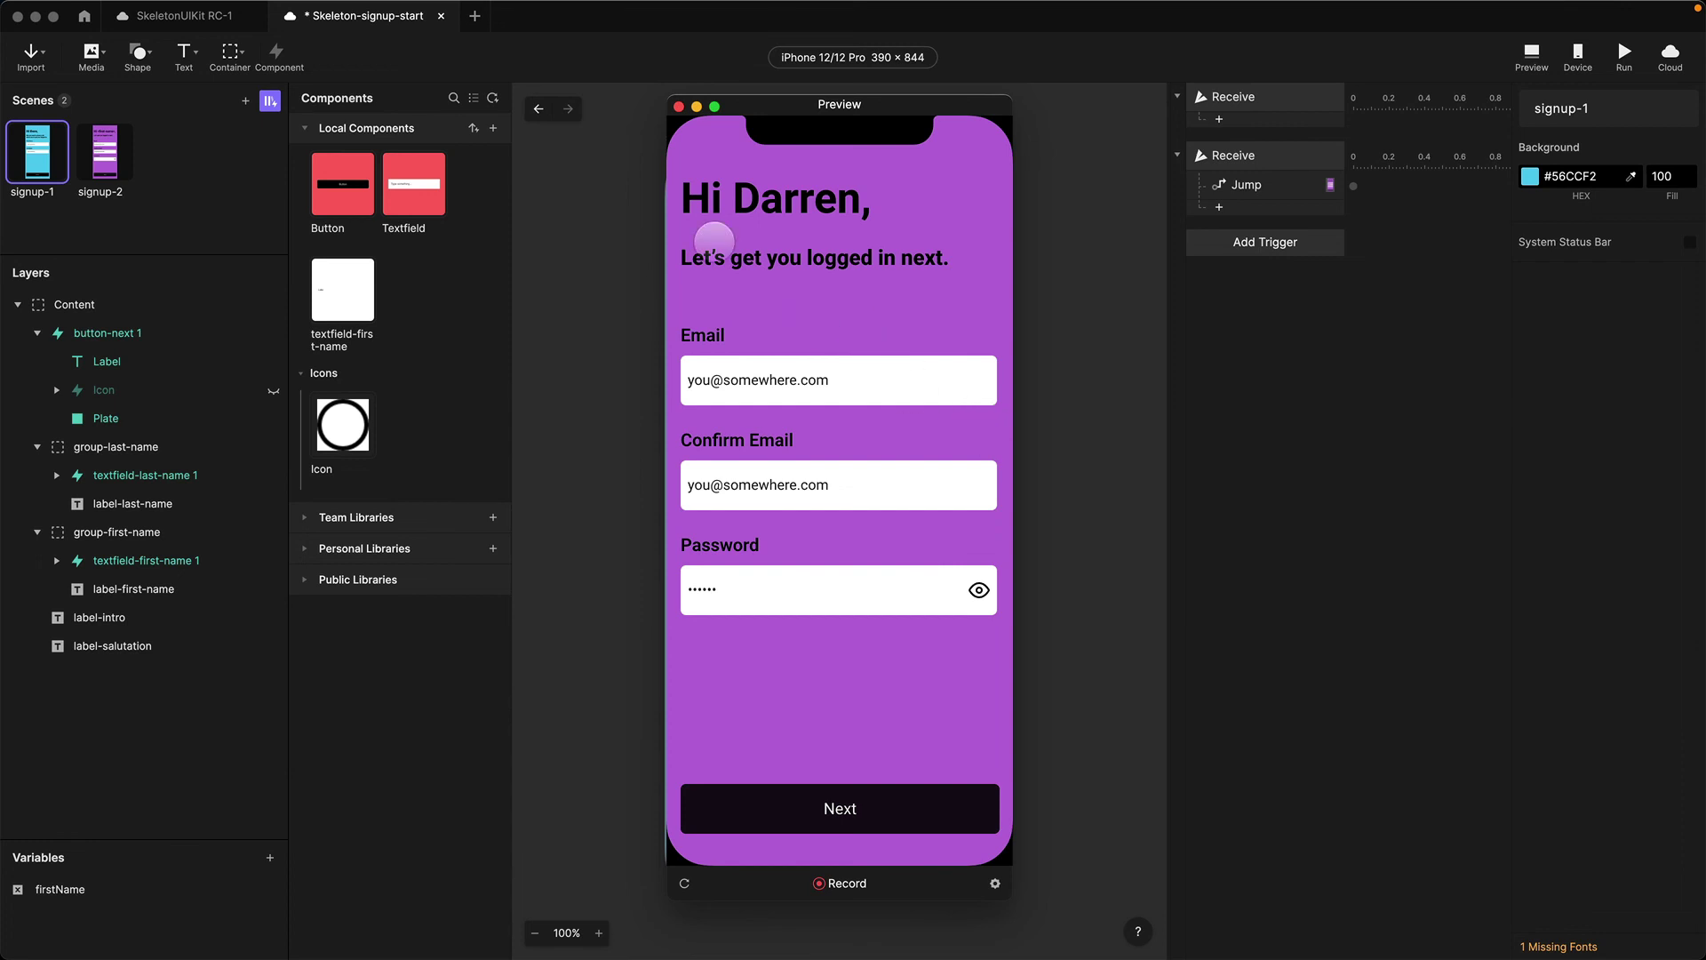
pyautogui.click(679, 106)
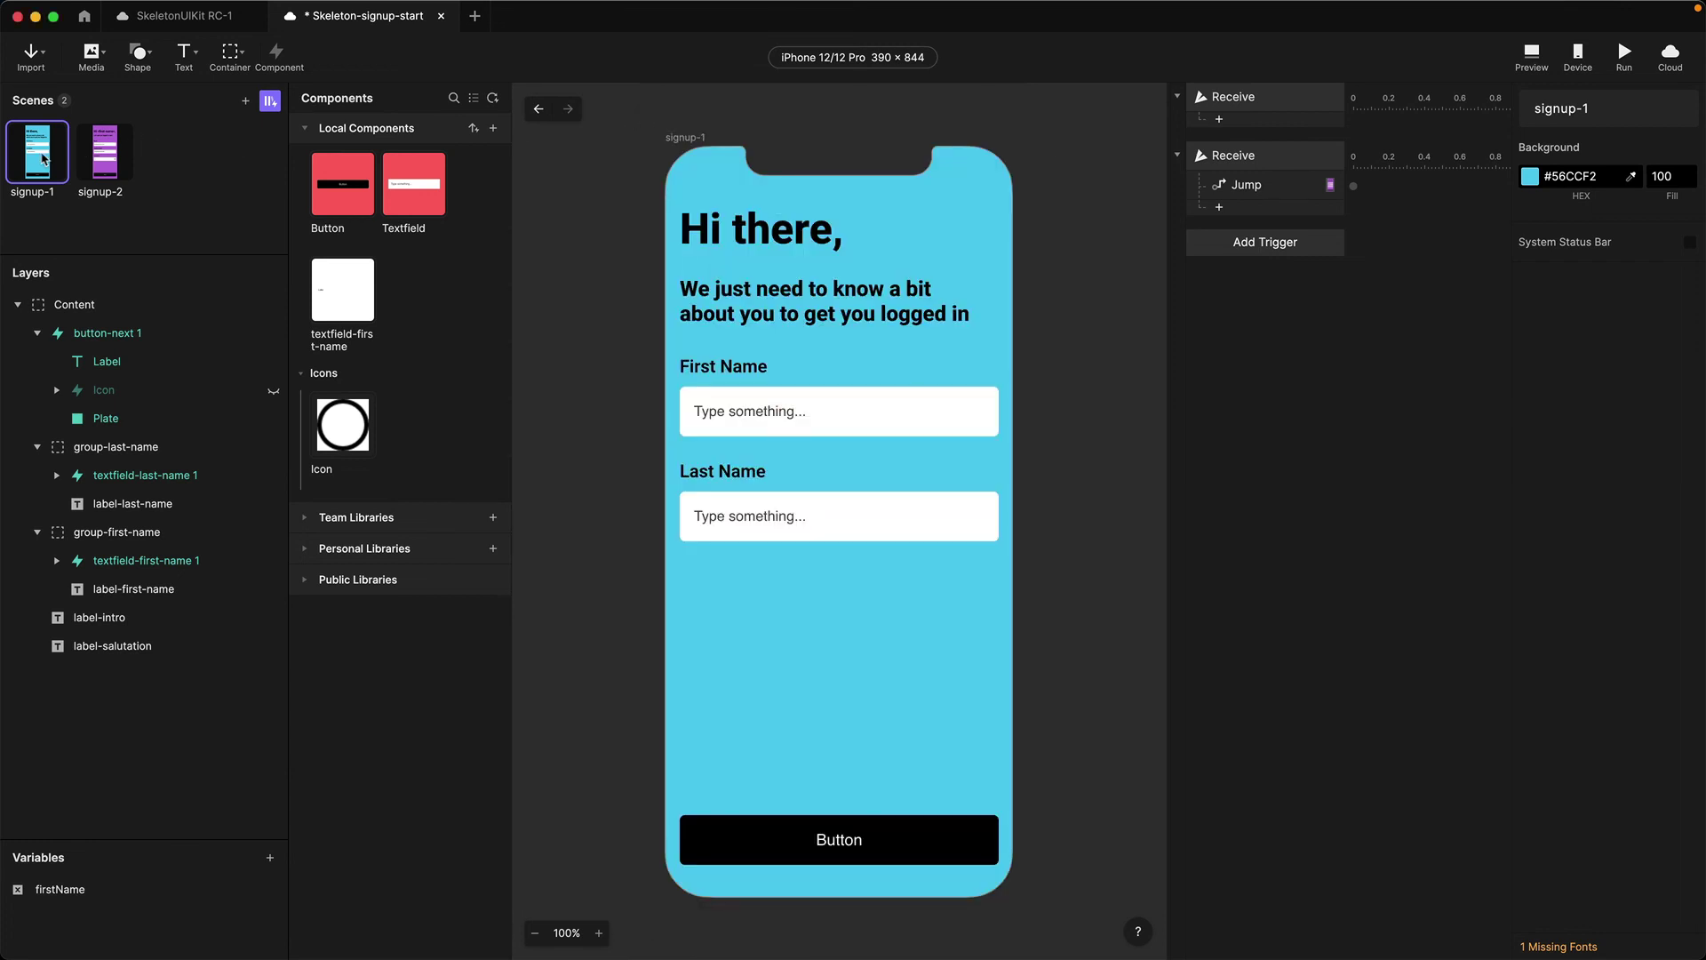
# Change the label of the button at the foot of signup-1 to "Next"
pyautogui.click(837, 844)
pyautogui.doubleClick(838, 844)
pyautogui.doubleClick(848, 843)
pyautogui.write('Next')
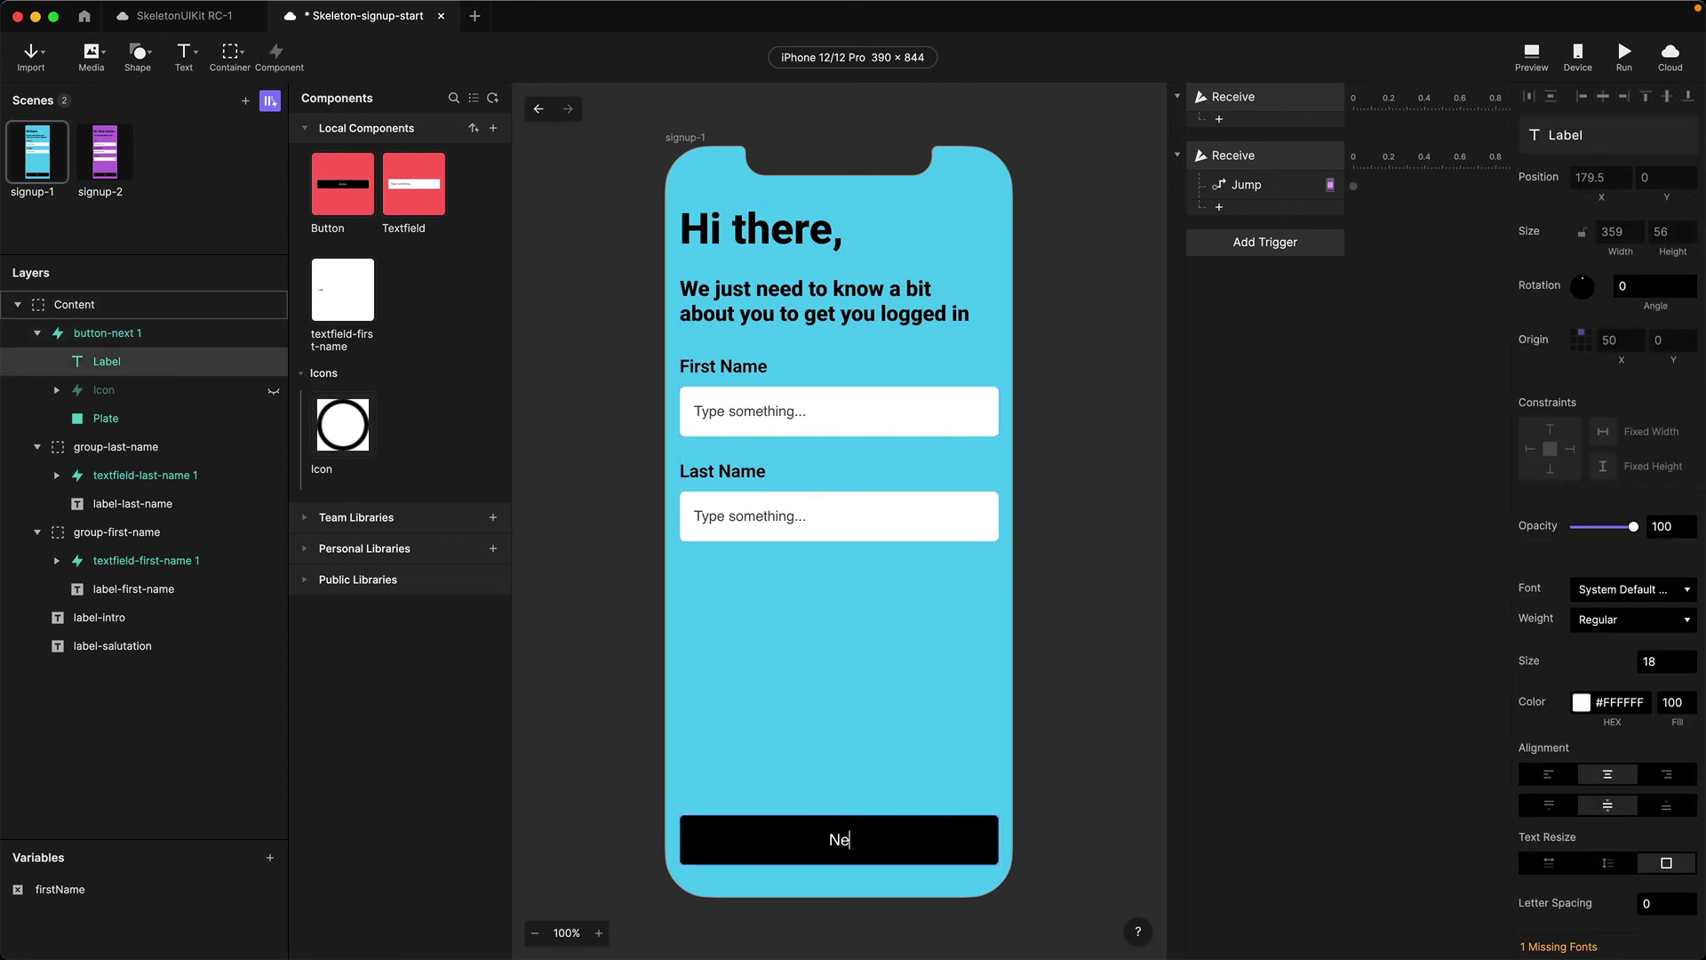
pyautogui.click(1095, 819)
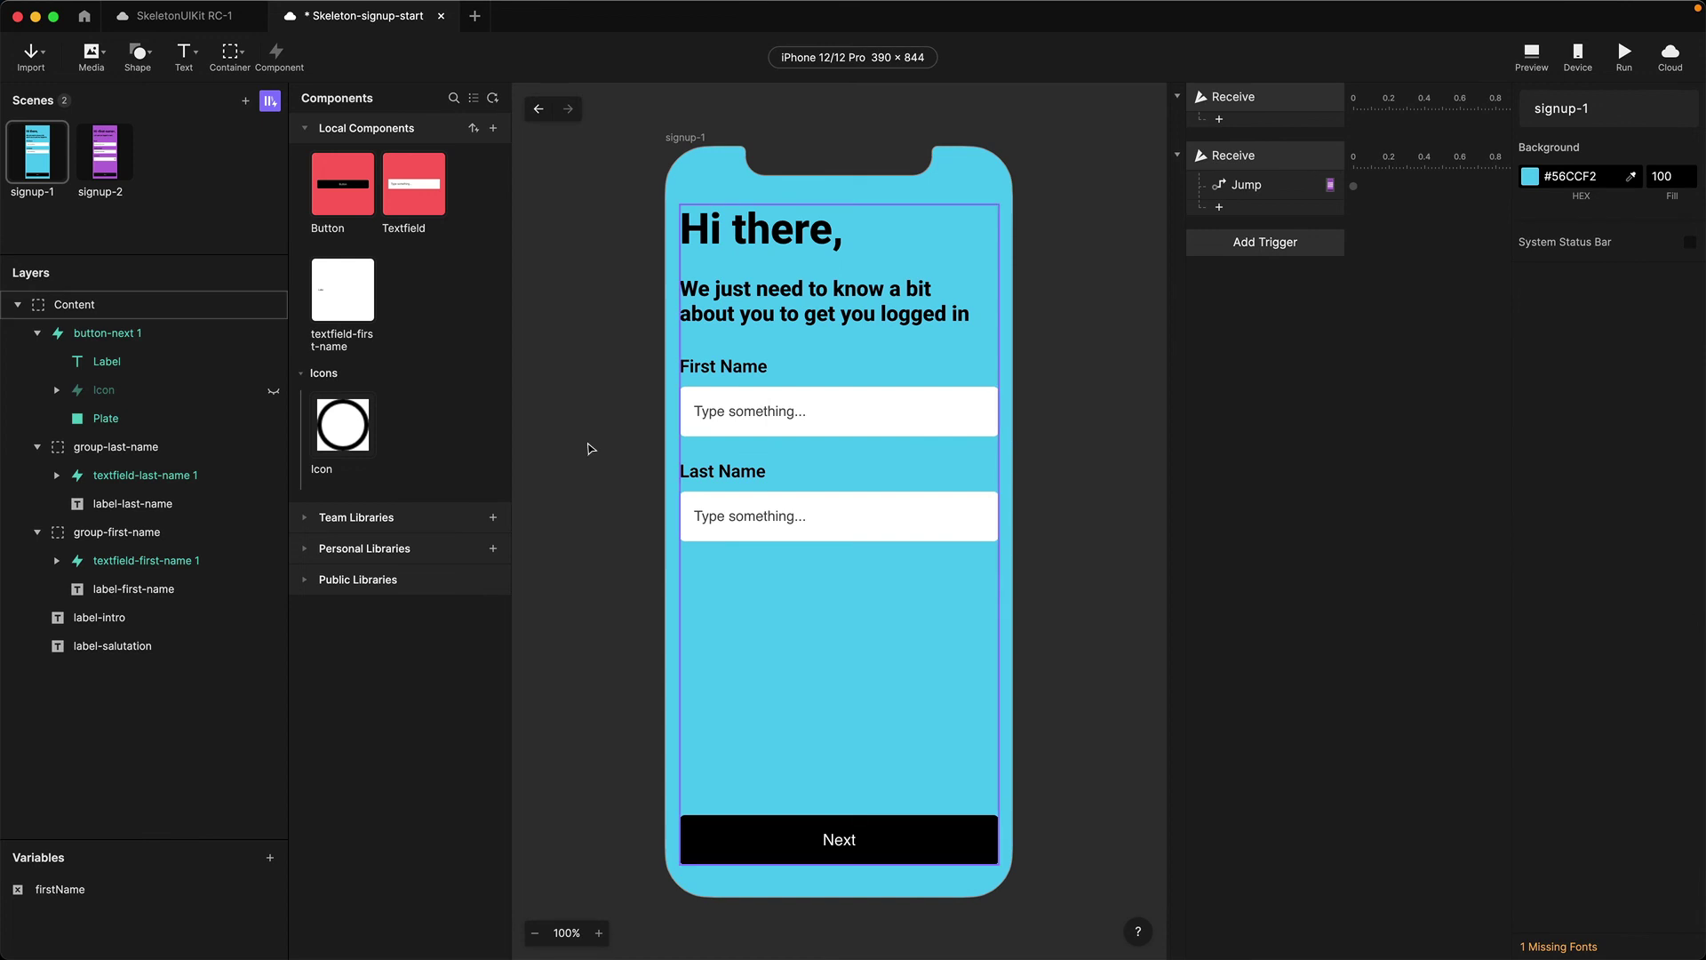
# Test the sign-up flow again by previewing it, entering a first name and proceeding with the Next button; close the preview
pyautogui.click(1530, 56)
pyautogui.click(809, 364)
pyautogui.write('Darren')
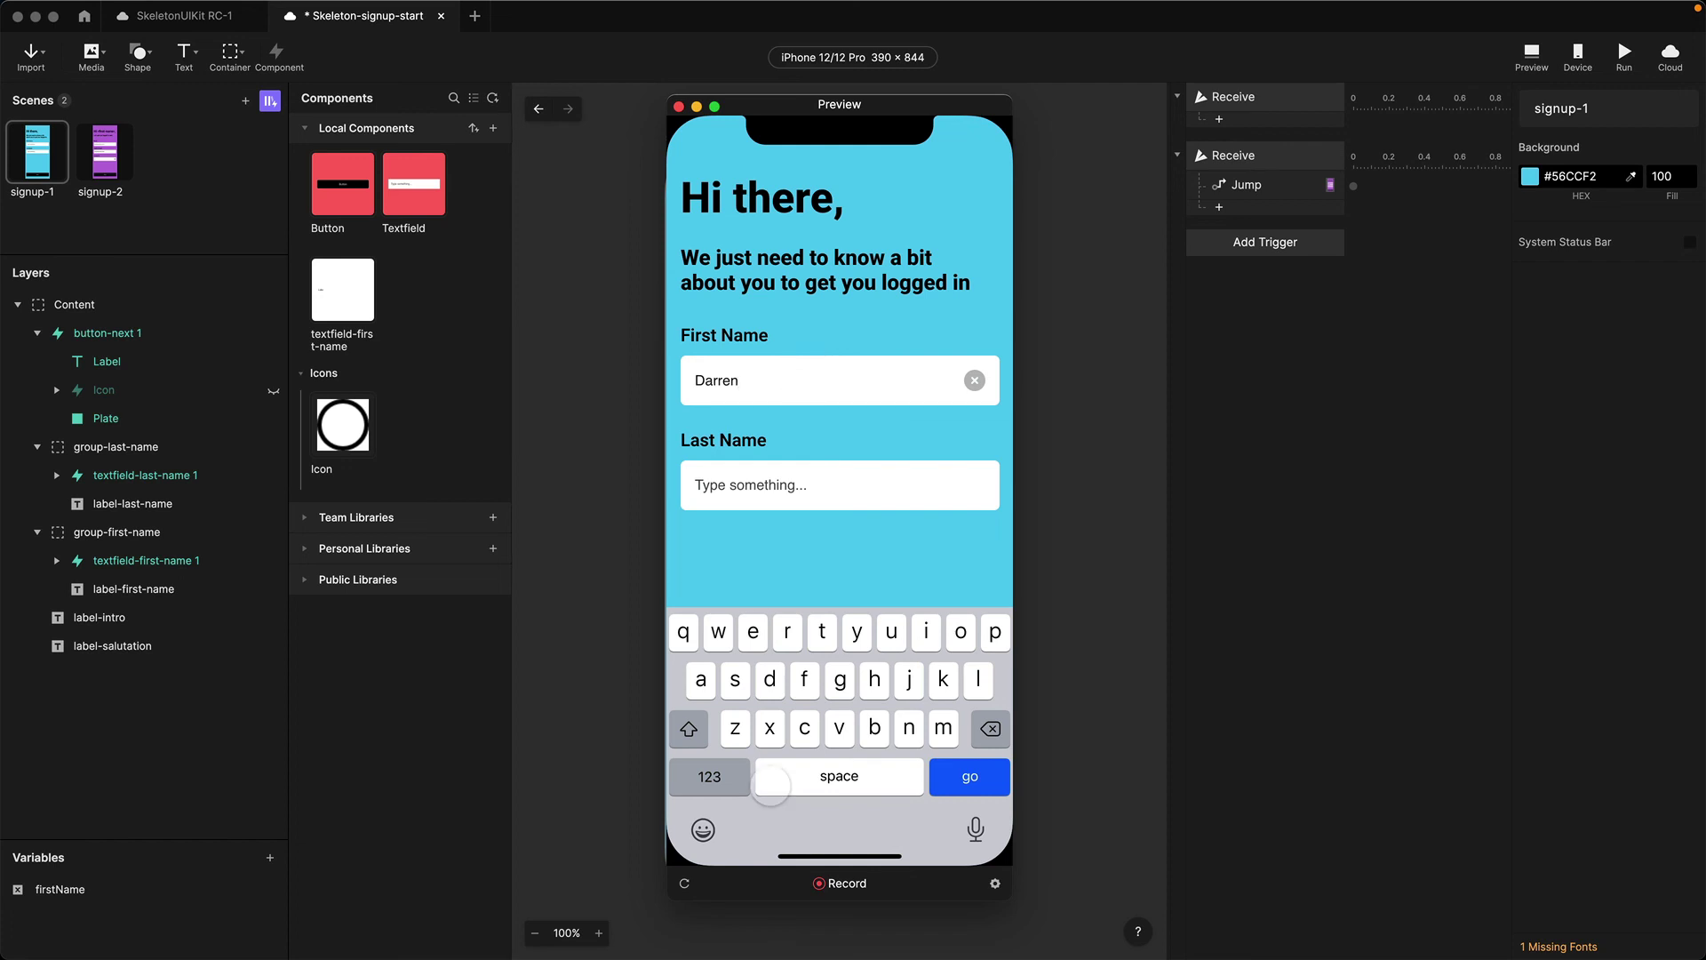
pyautogui.click(844, 578)
pyautogui.click(858, 794)
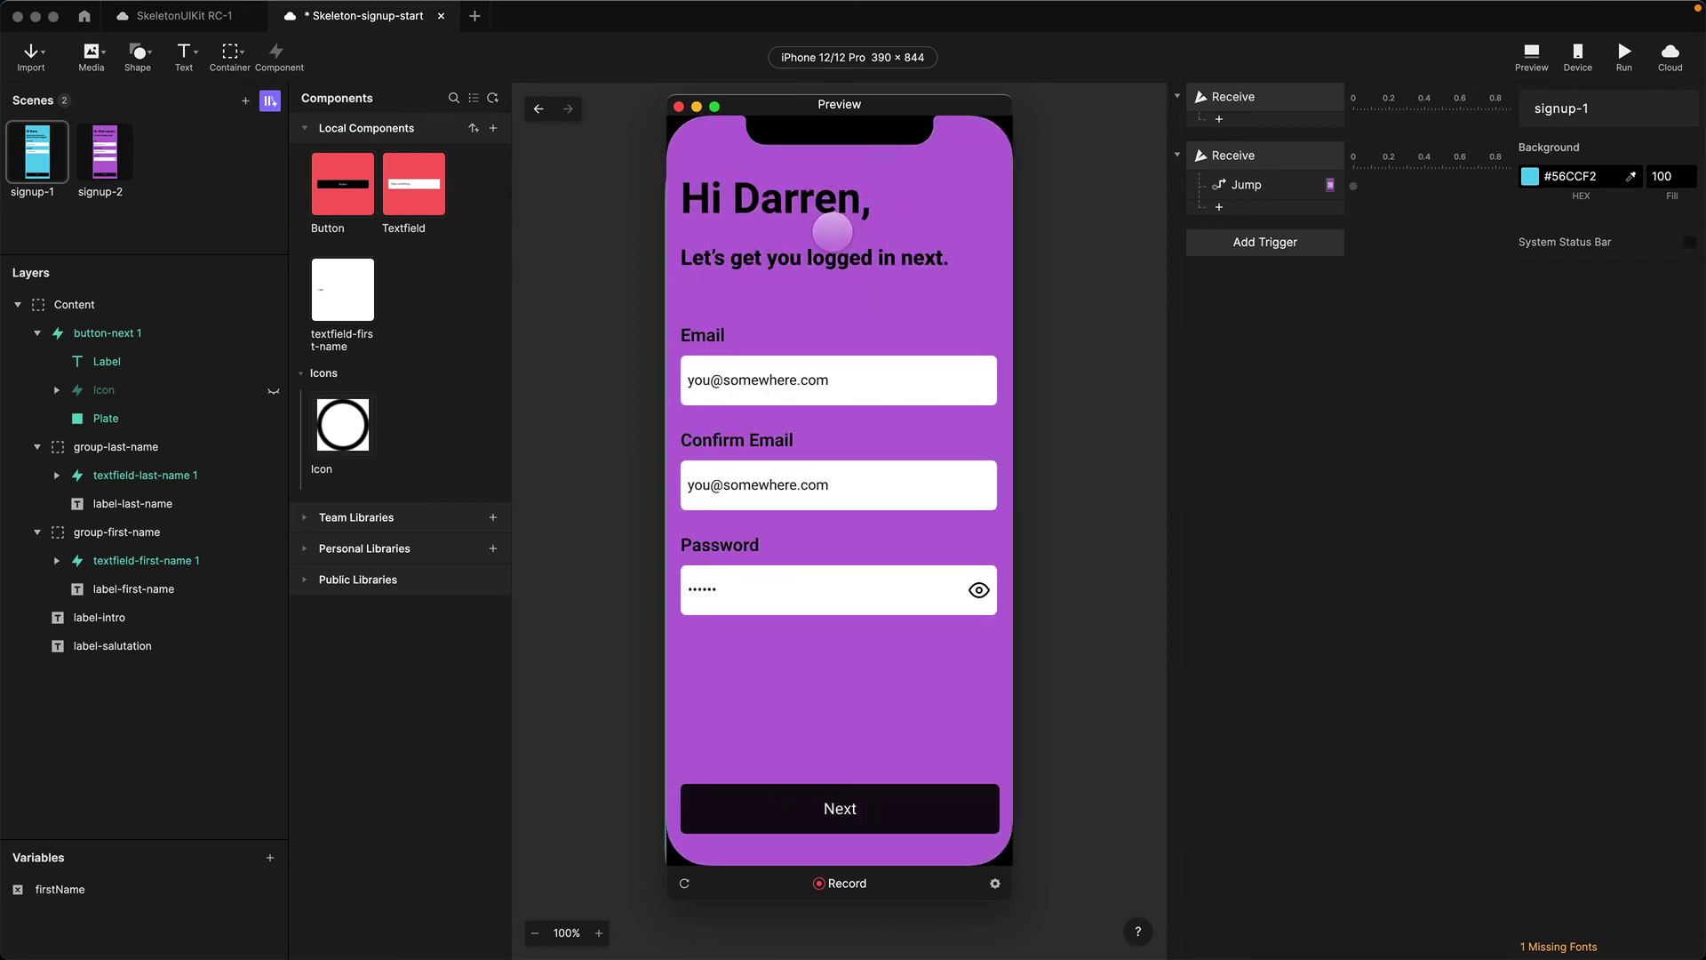
pyautogui.click(678, 107)
# Open the Textfield component and examine the responses of its GetText, ShowError, Detect, ClearField tap and Input listener triggers and its internal methods
pyautogui.doubleClick(423, 195)
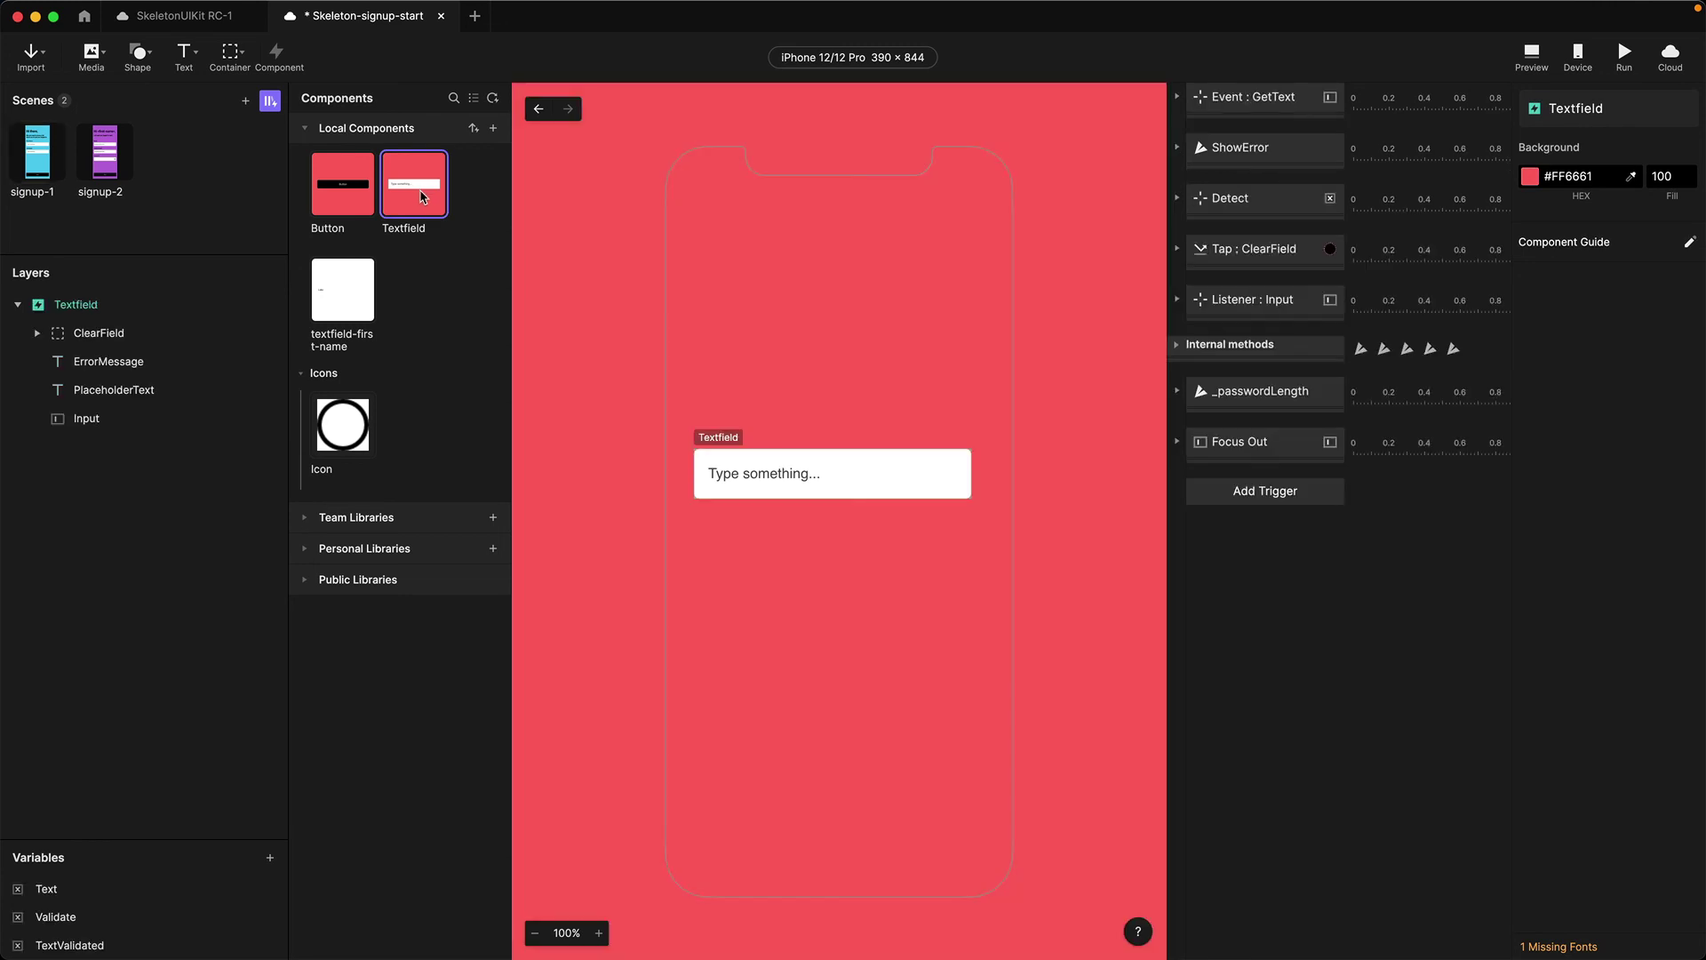
pyautogui.click(1182, 105)
pyautogui.click(1178, 98)
pyautogui.click(1177, 214)
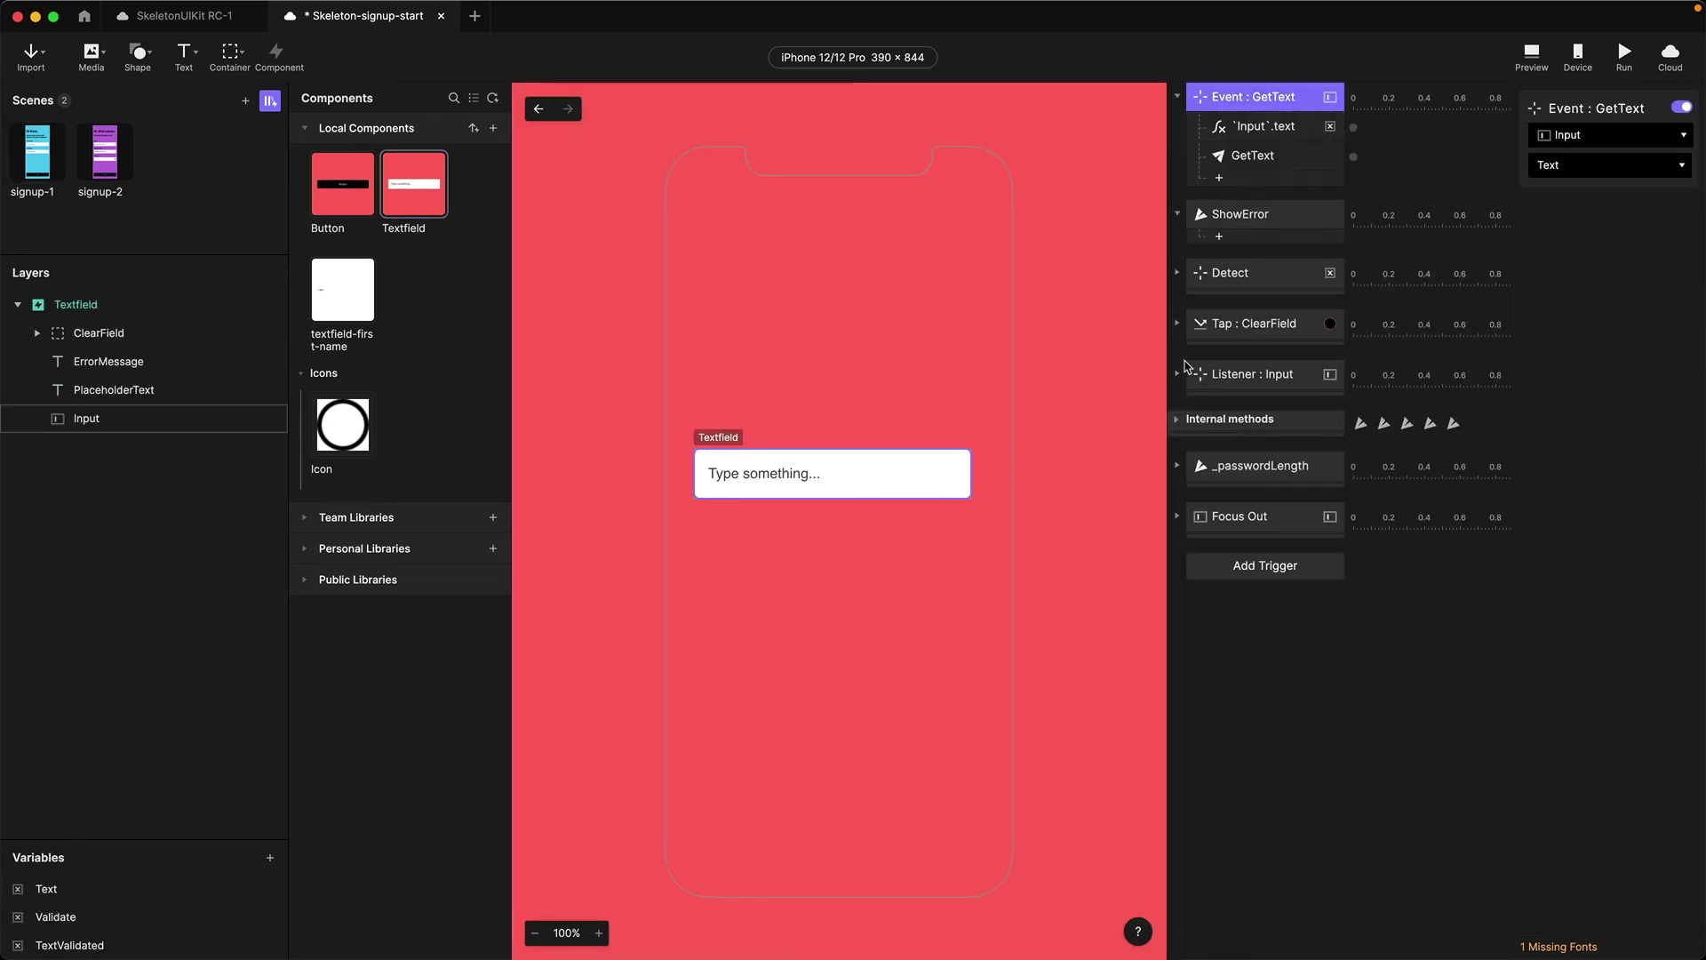
pyautogui.click(1178, 273)
pyautogui.click(1178, 360)
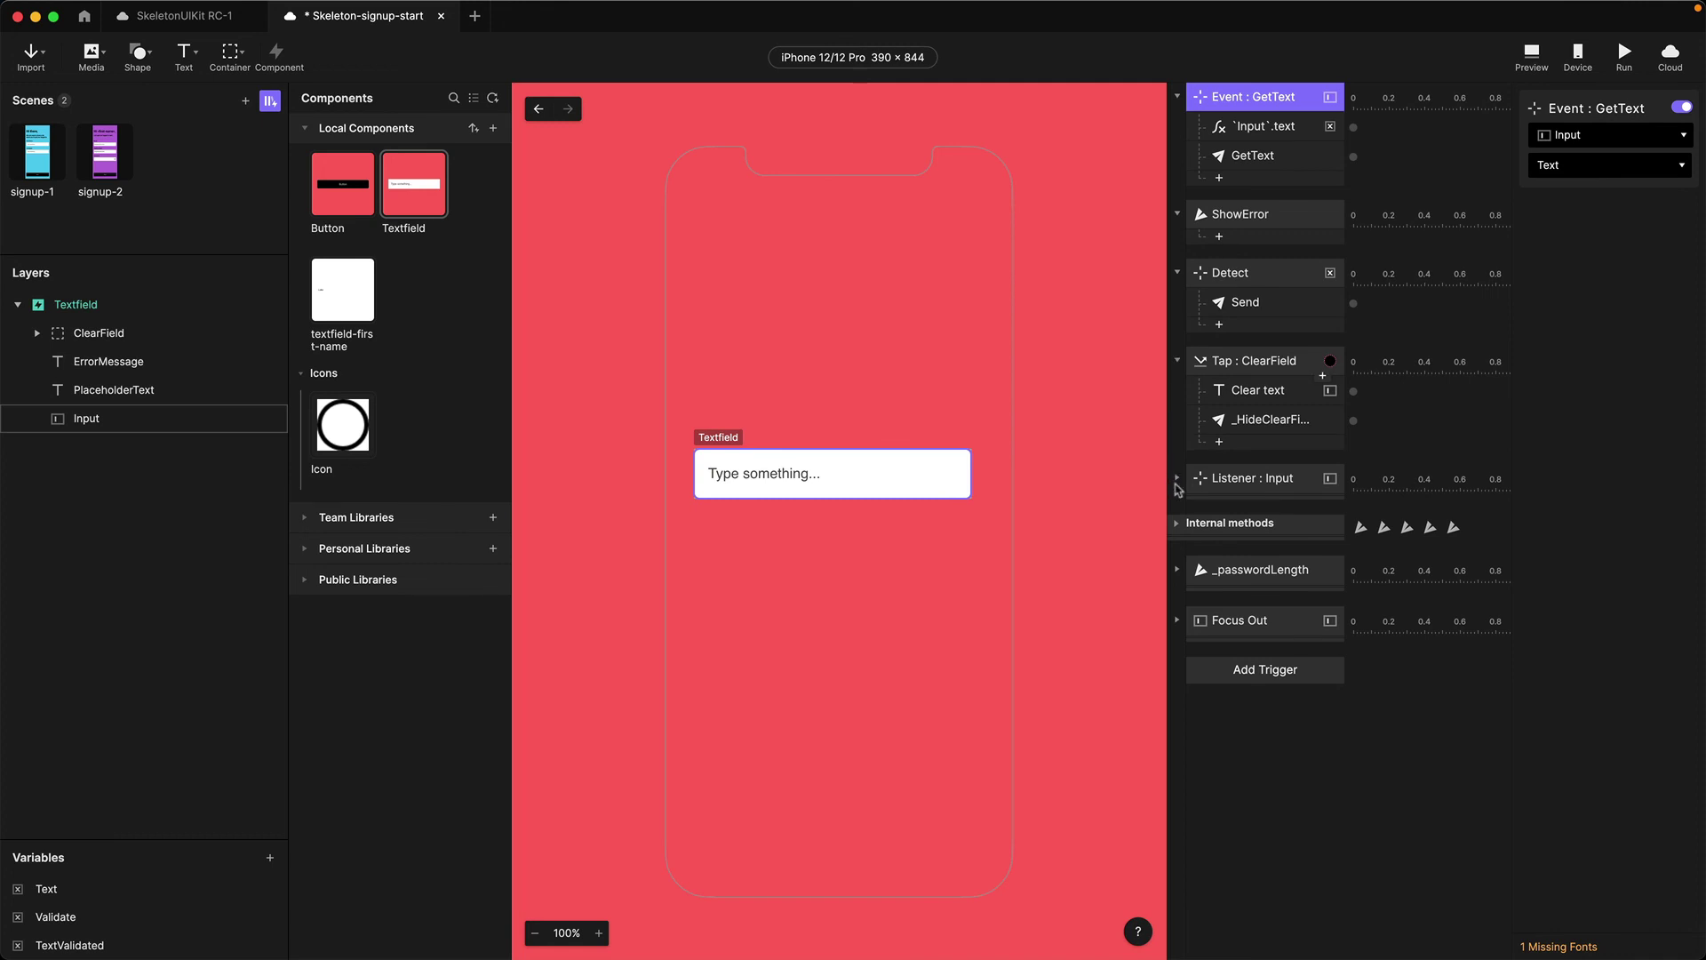
pyautogui.click(1178, 478)
pyautogui.click(1177, 688)
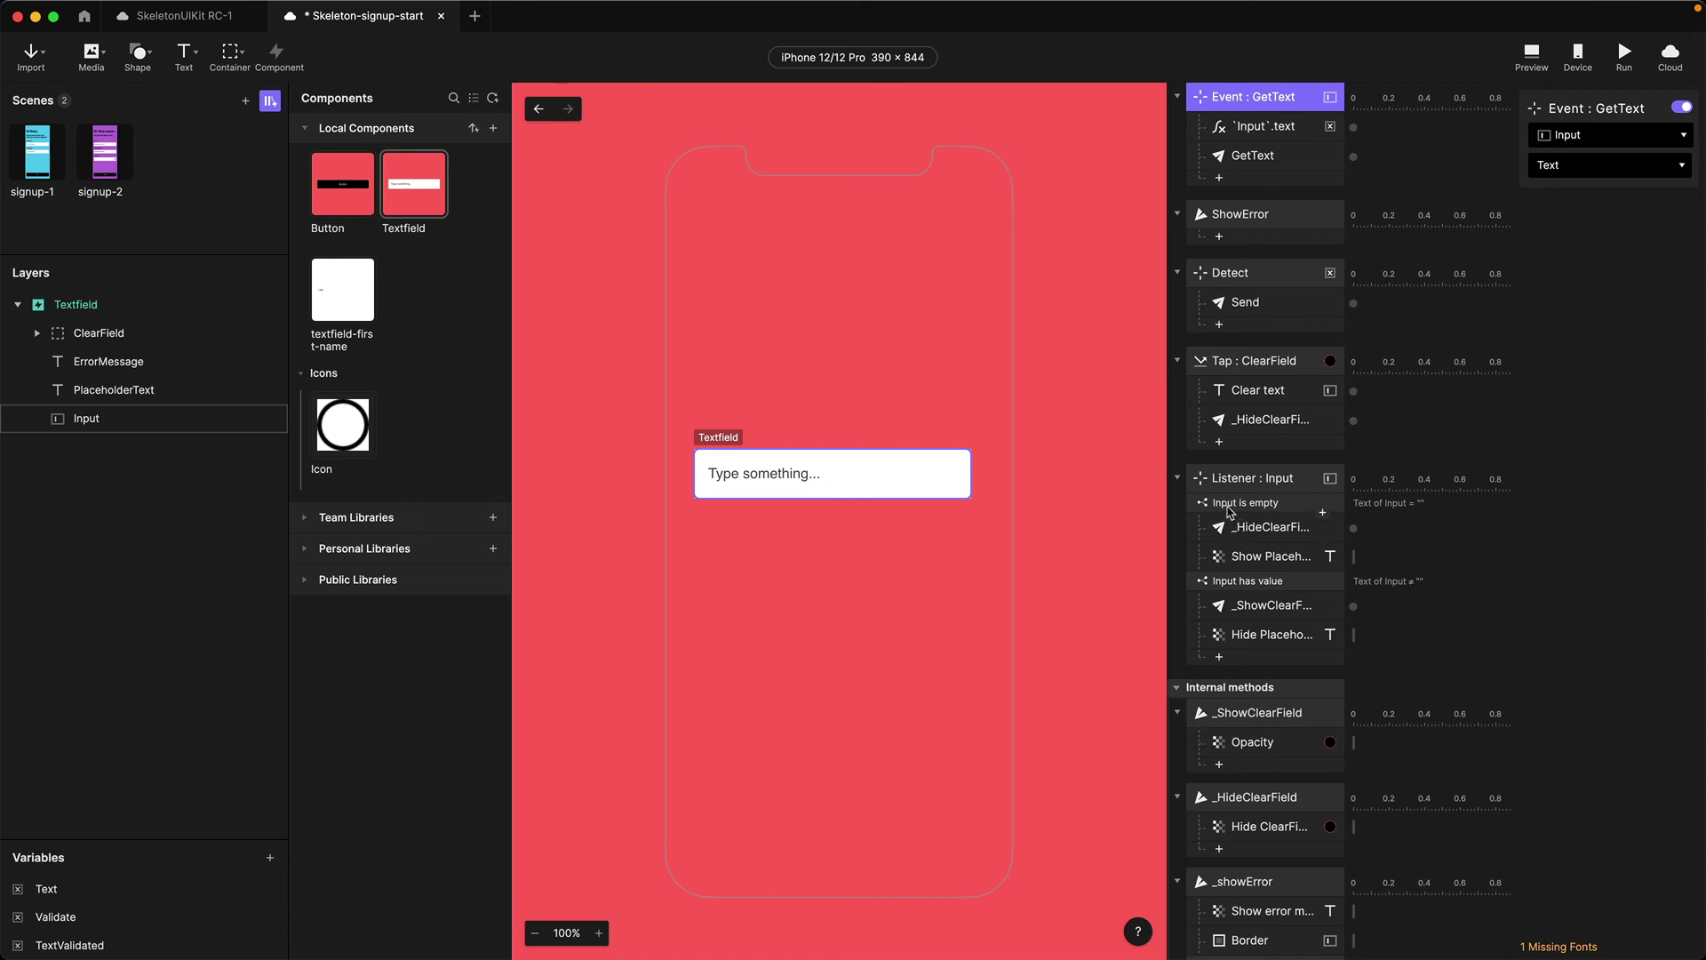
# Collapse the Textfield component's Input listener, ClearField tap and internal methods, and return to the signup-1 scene
pyautogui.click(1179, 480)
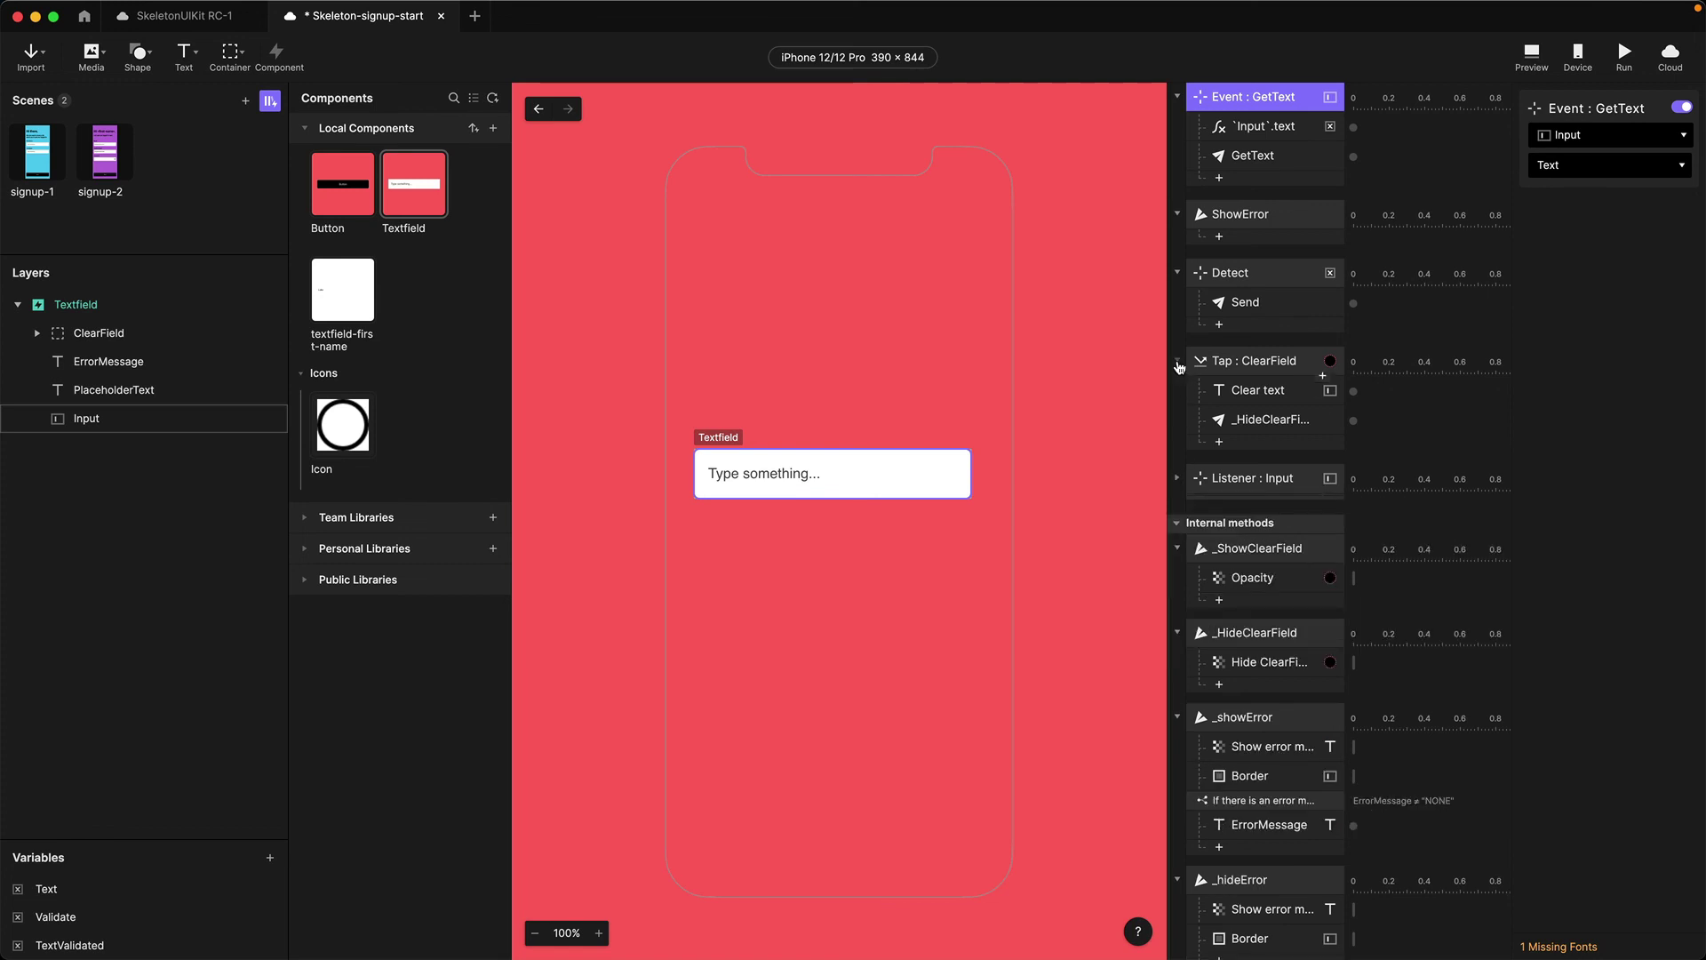
pyautogui.click(1178, 361)
pyautogui.click(1176, 455)
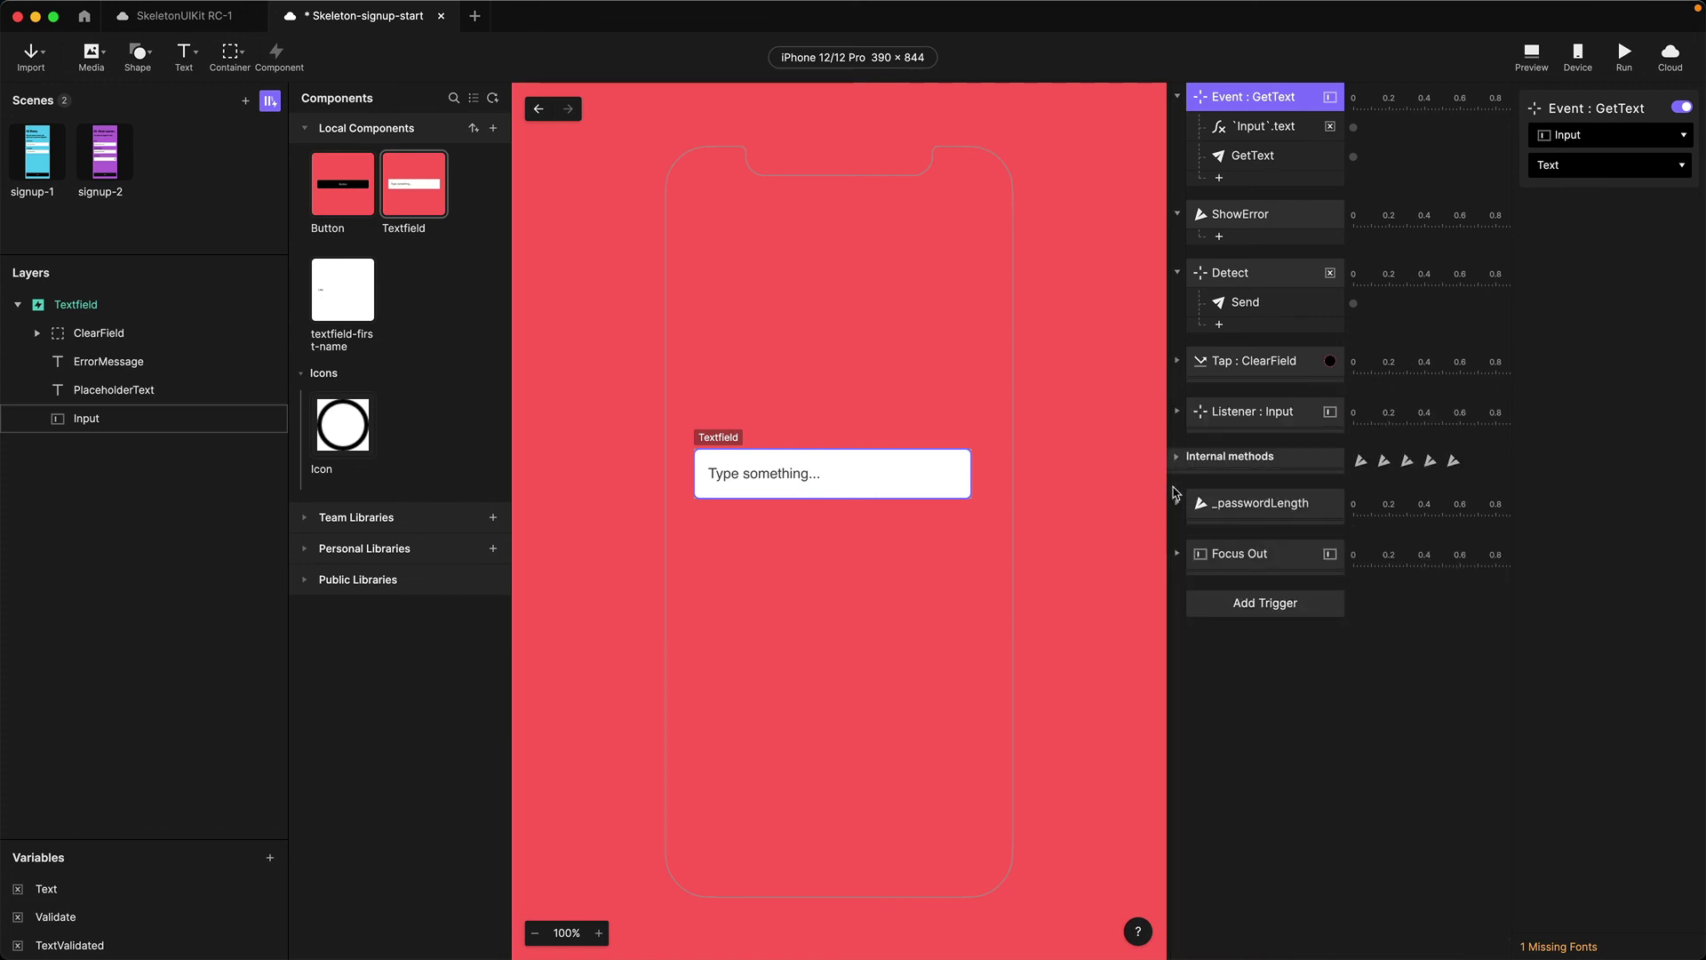
pyautogui.click(538, 110)
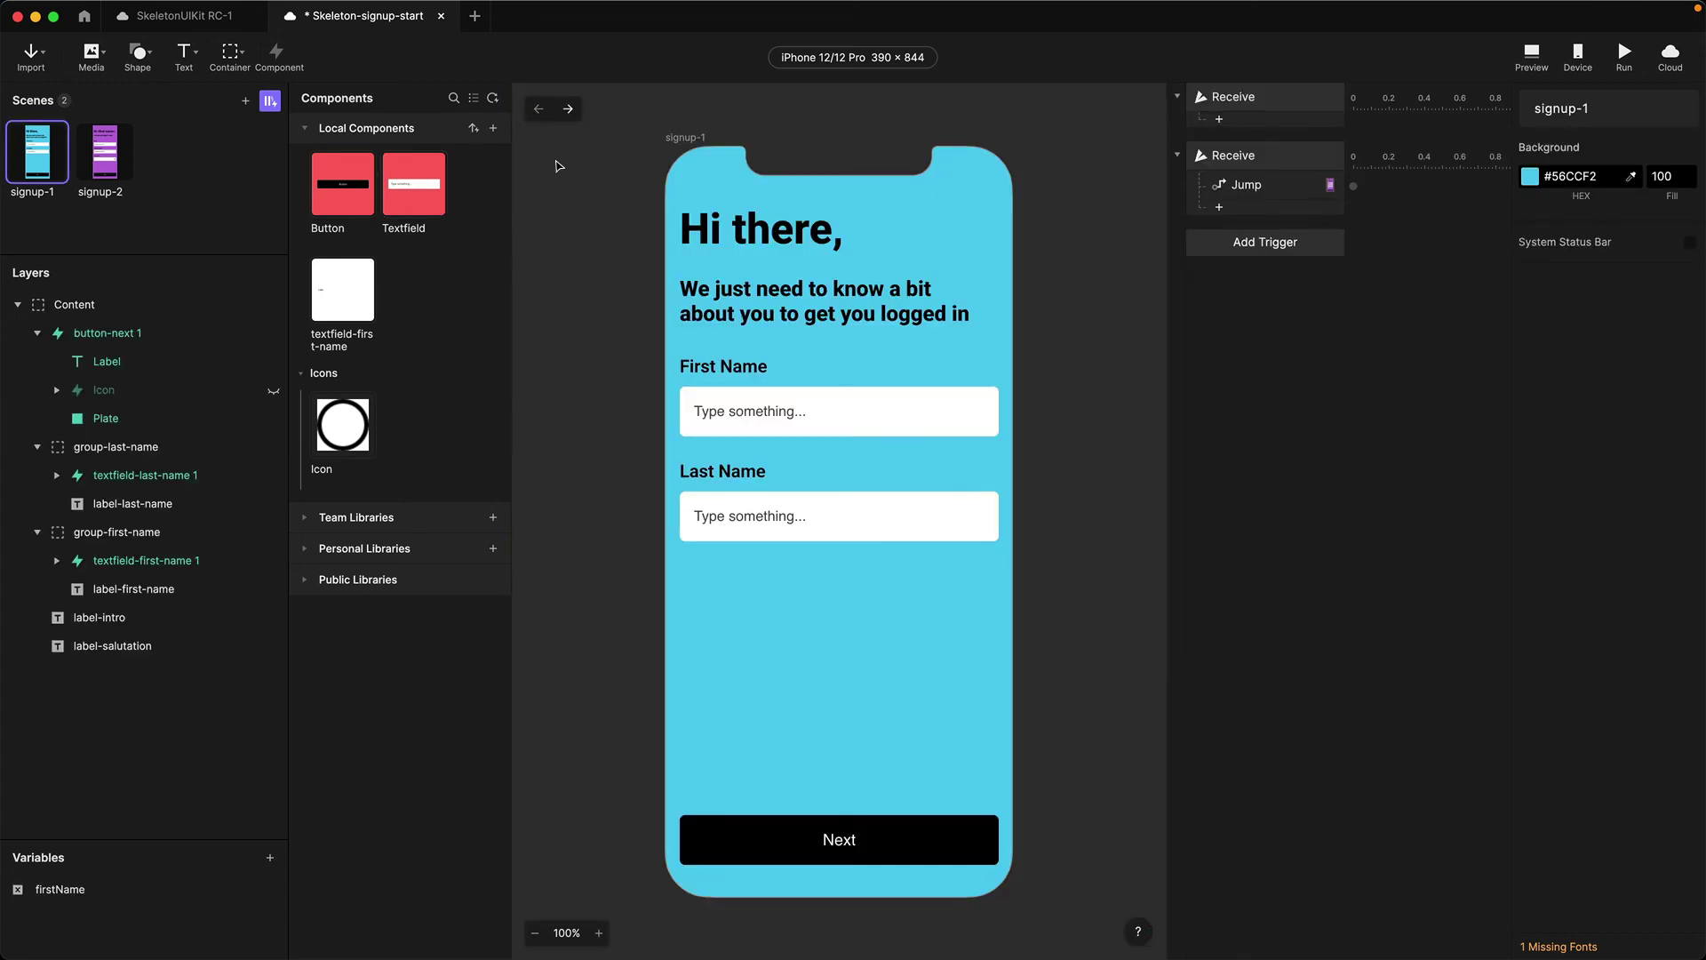